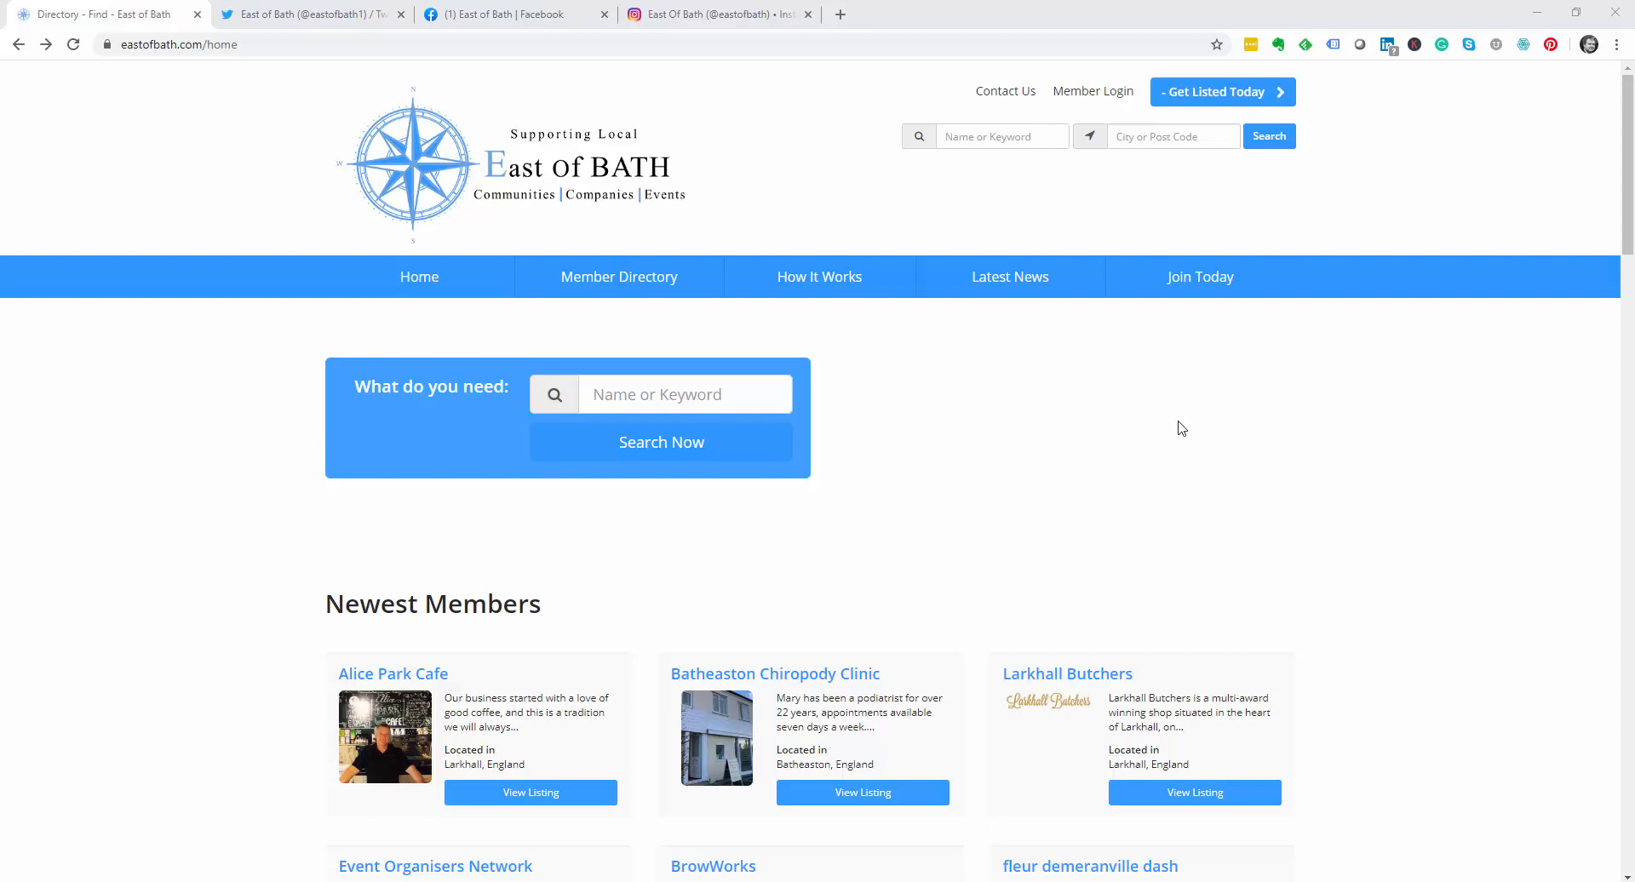
Step: Open the Get Listed Today join page and bring the free Standard plan into view
left_click(1221, 93)
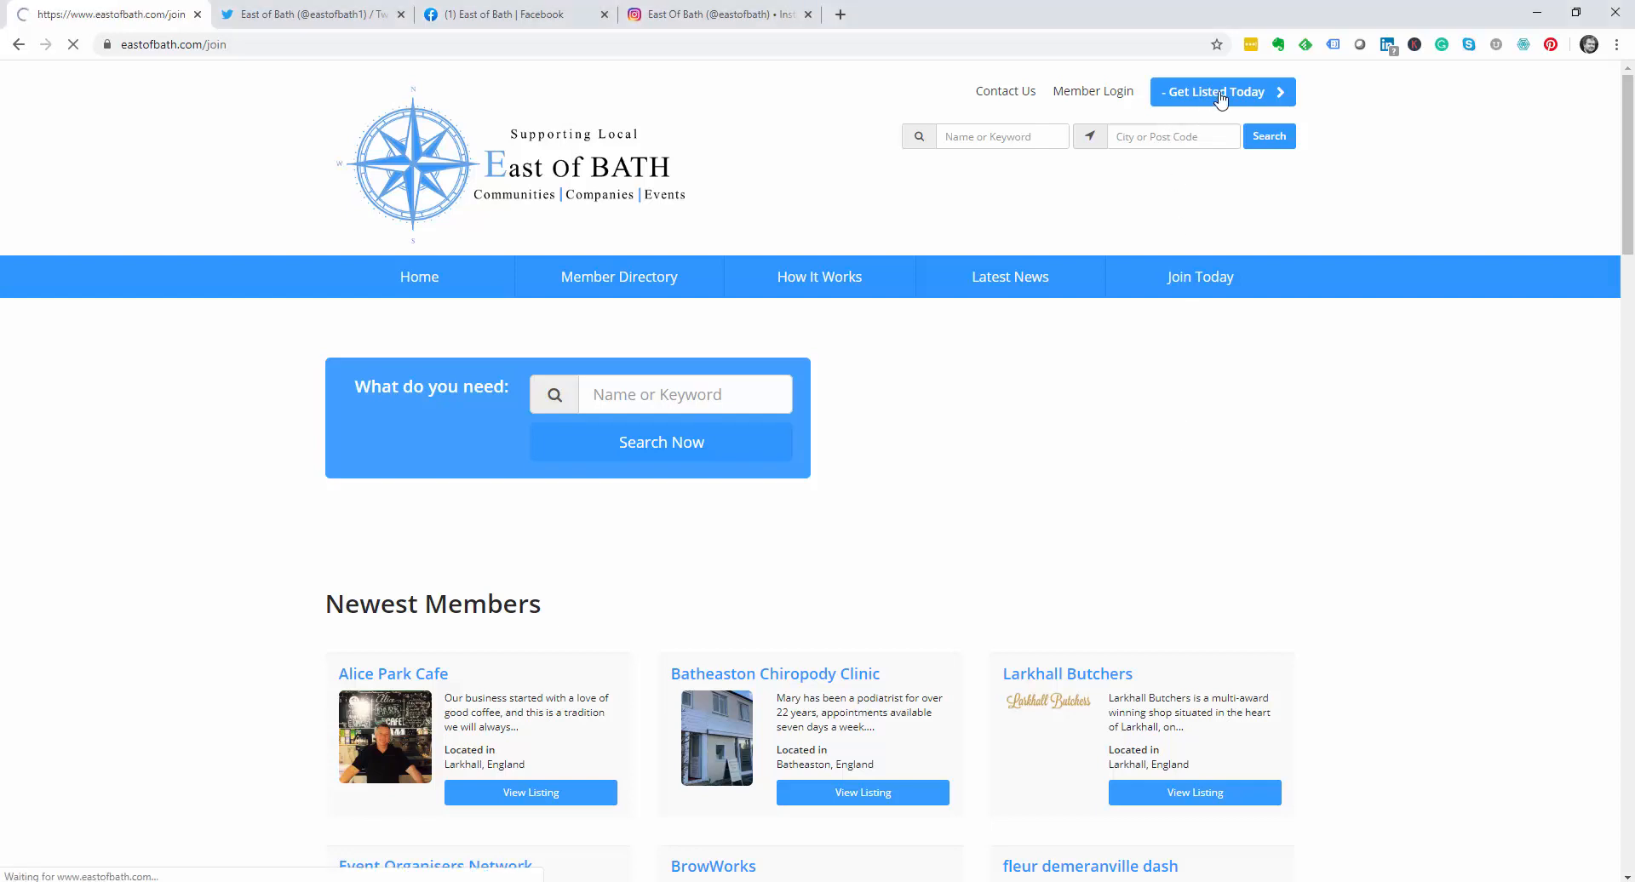
scroll(809, 649, "down", 2)
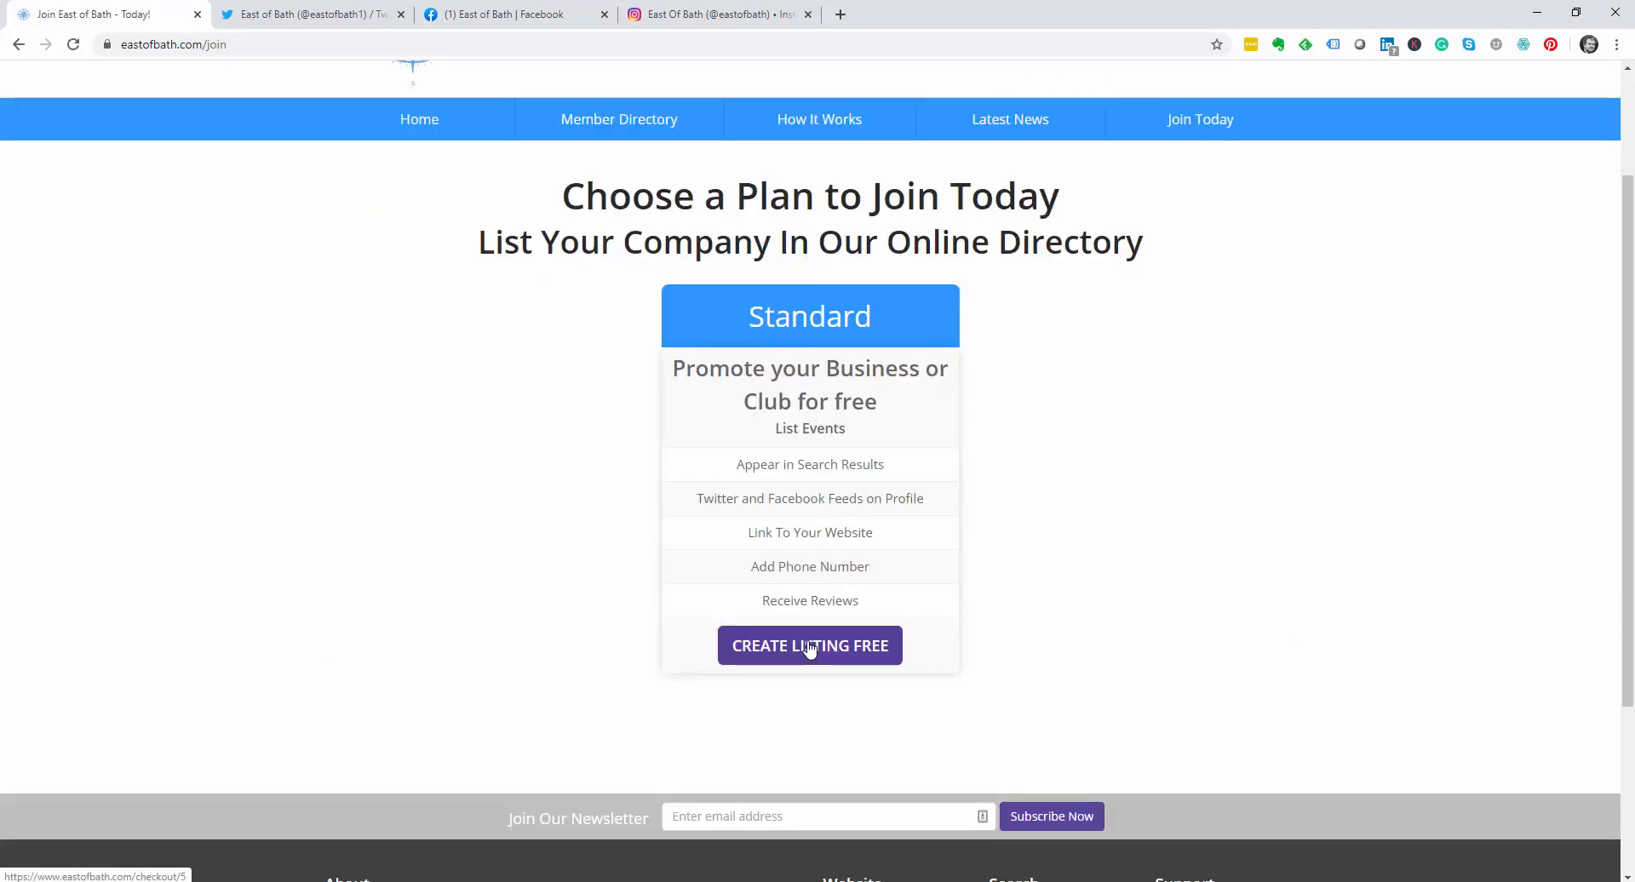
Step: Choose Create Listing Free and enter and confirm the account e-mail address and password
left_click(809, 647)
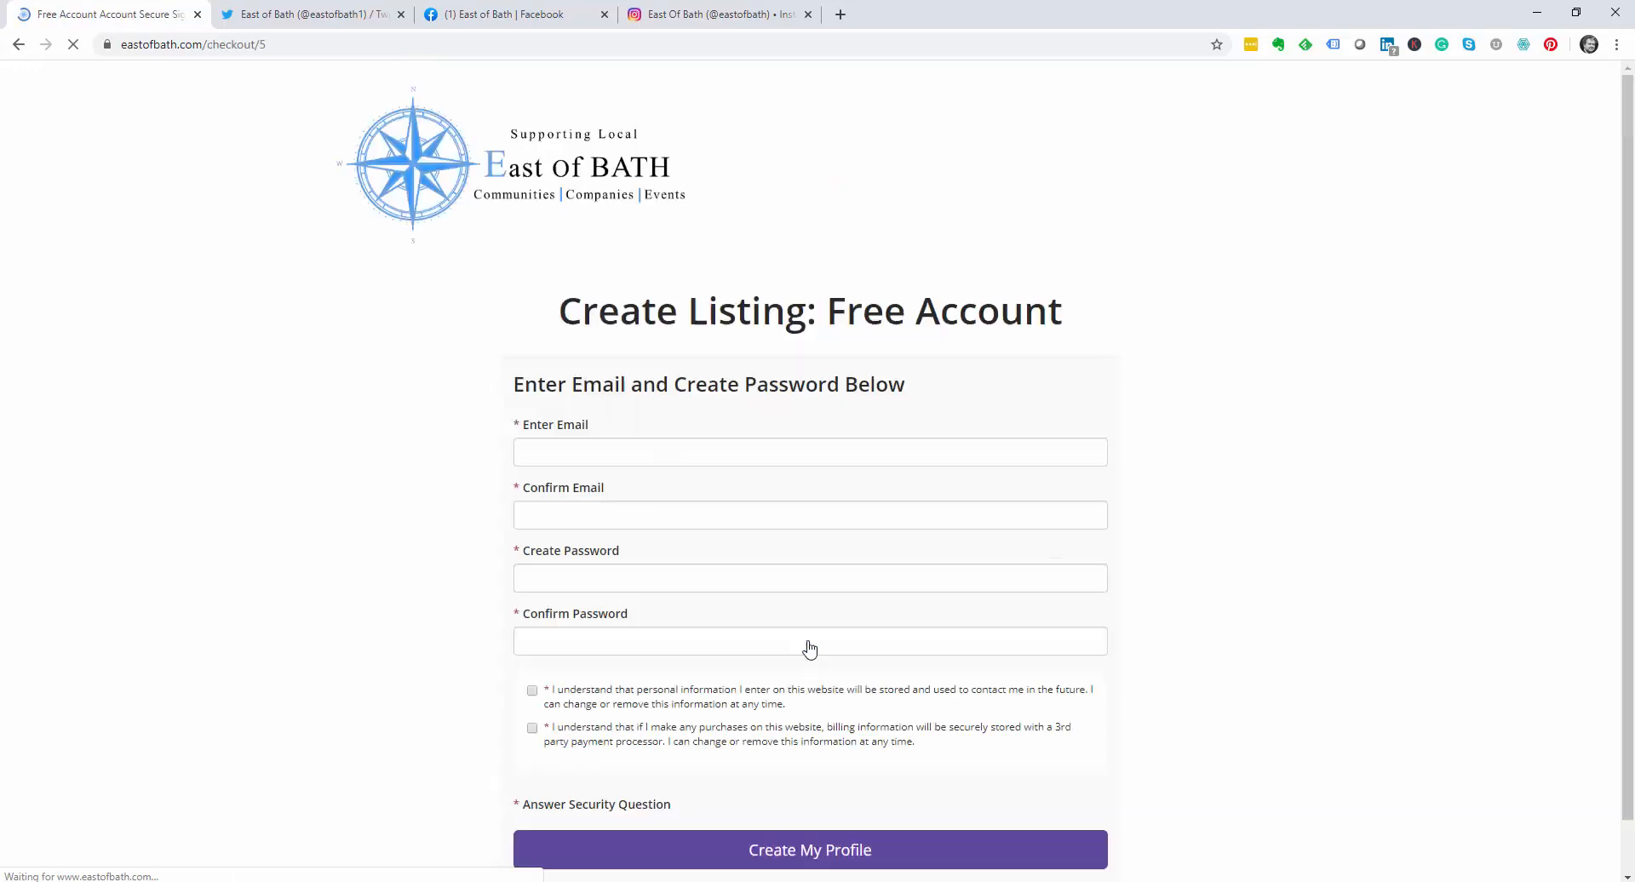
left_click(582, 444)
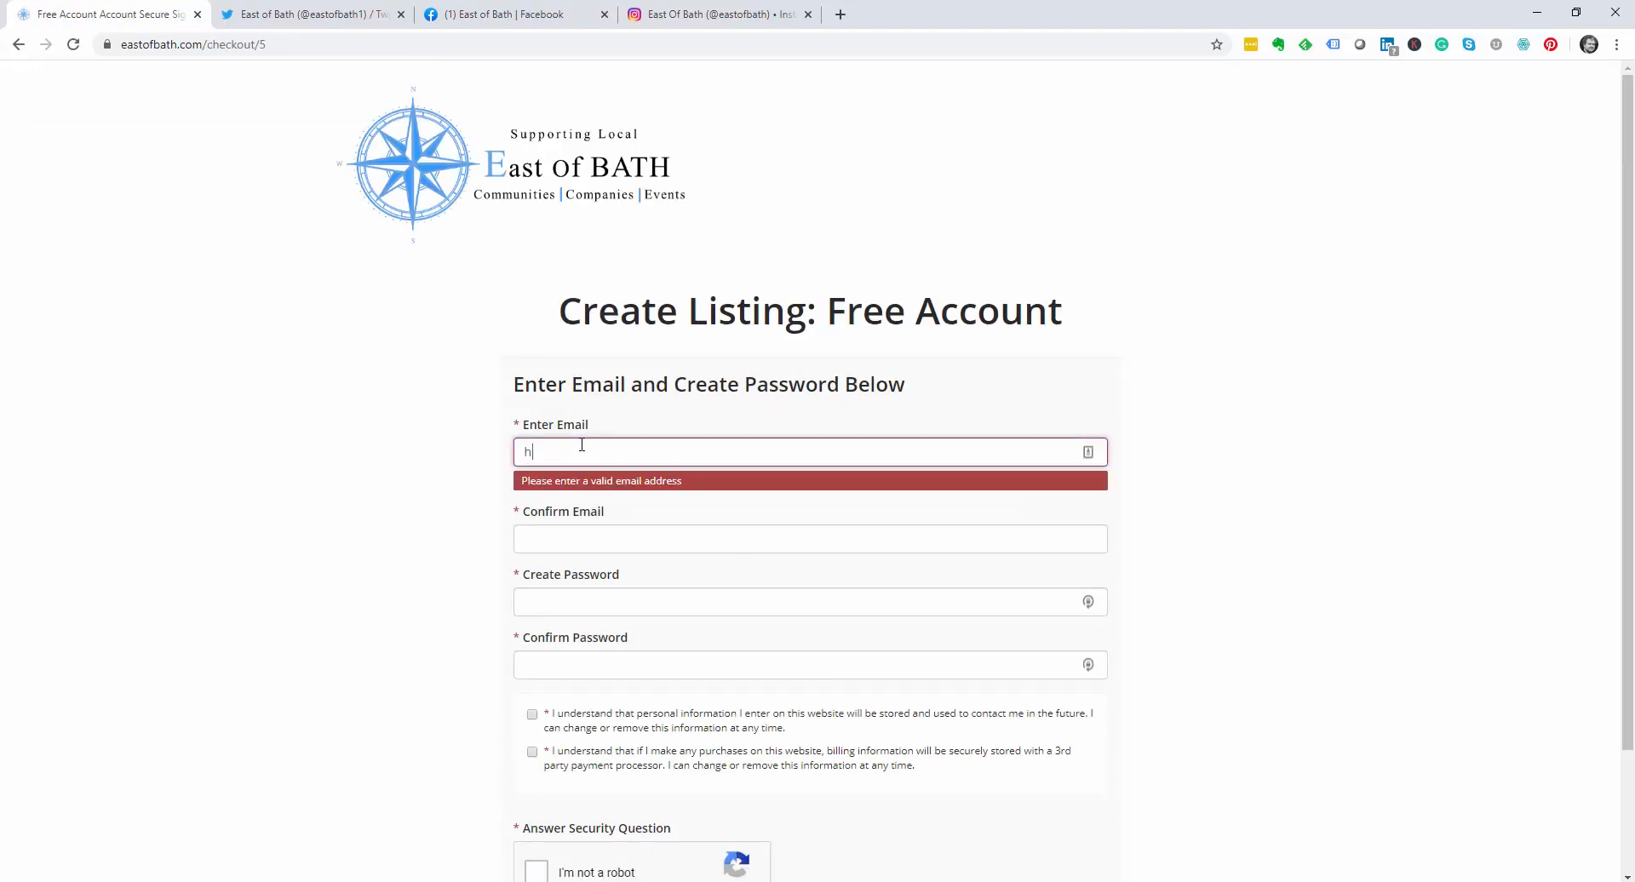
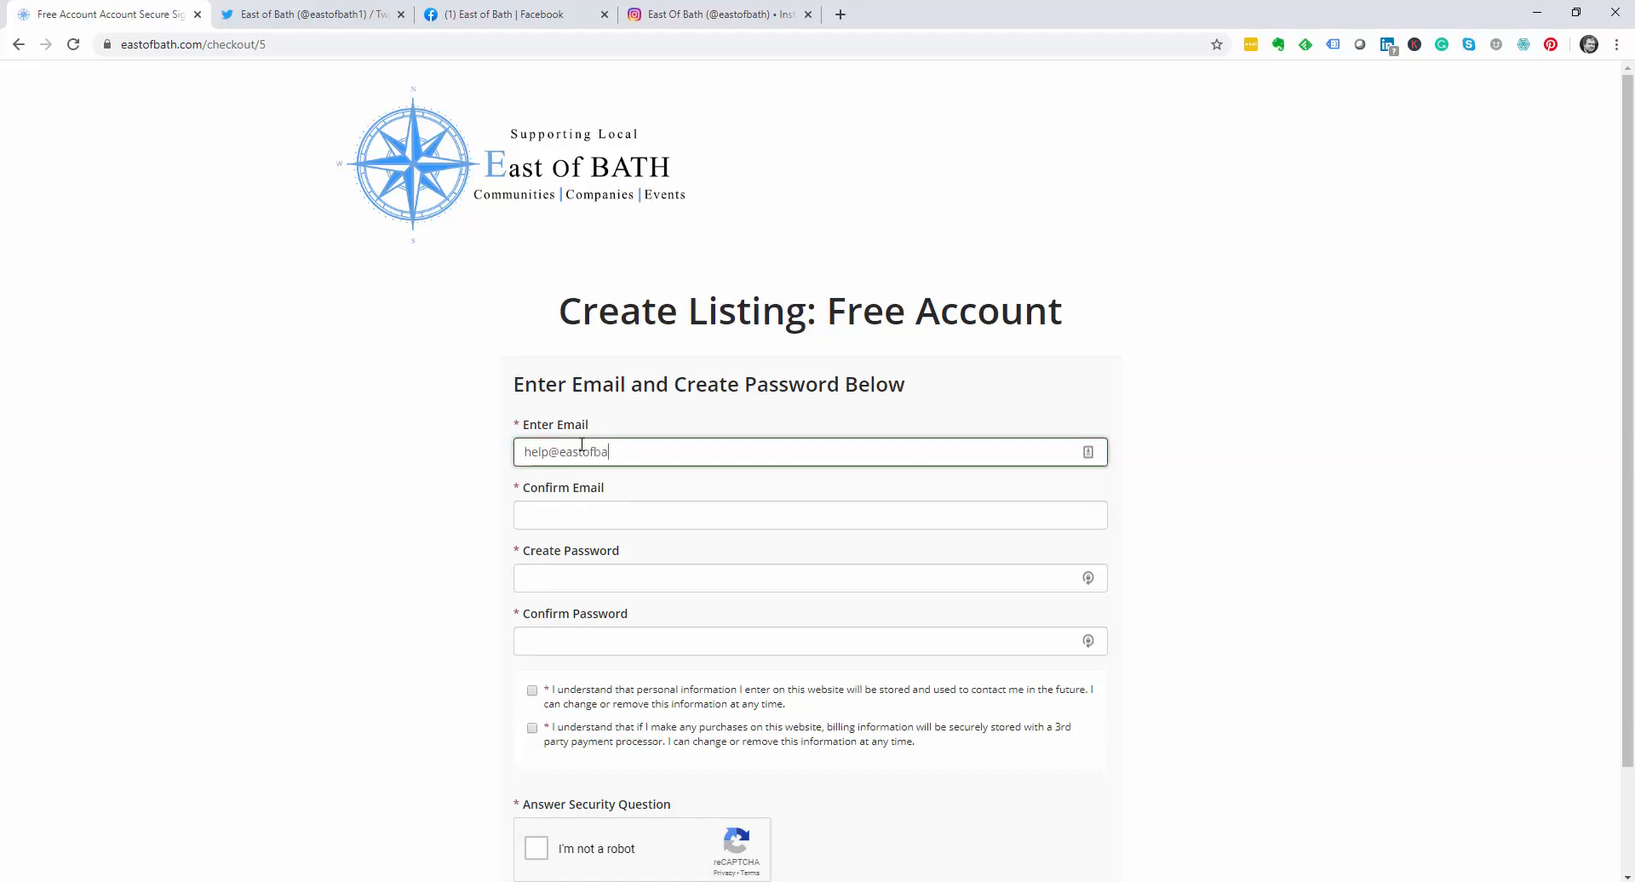
key("Tab")
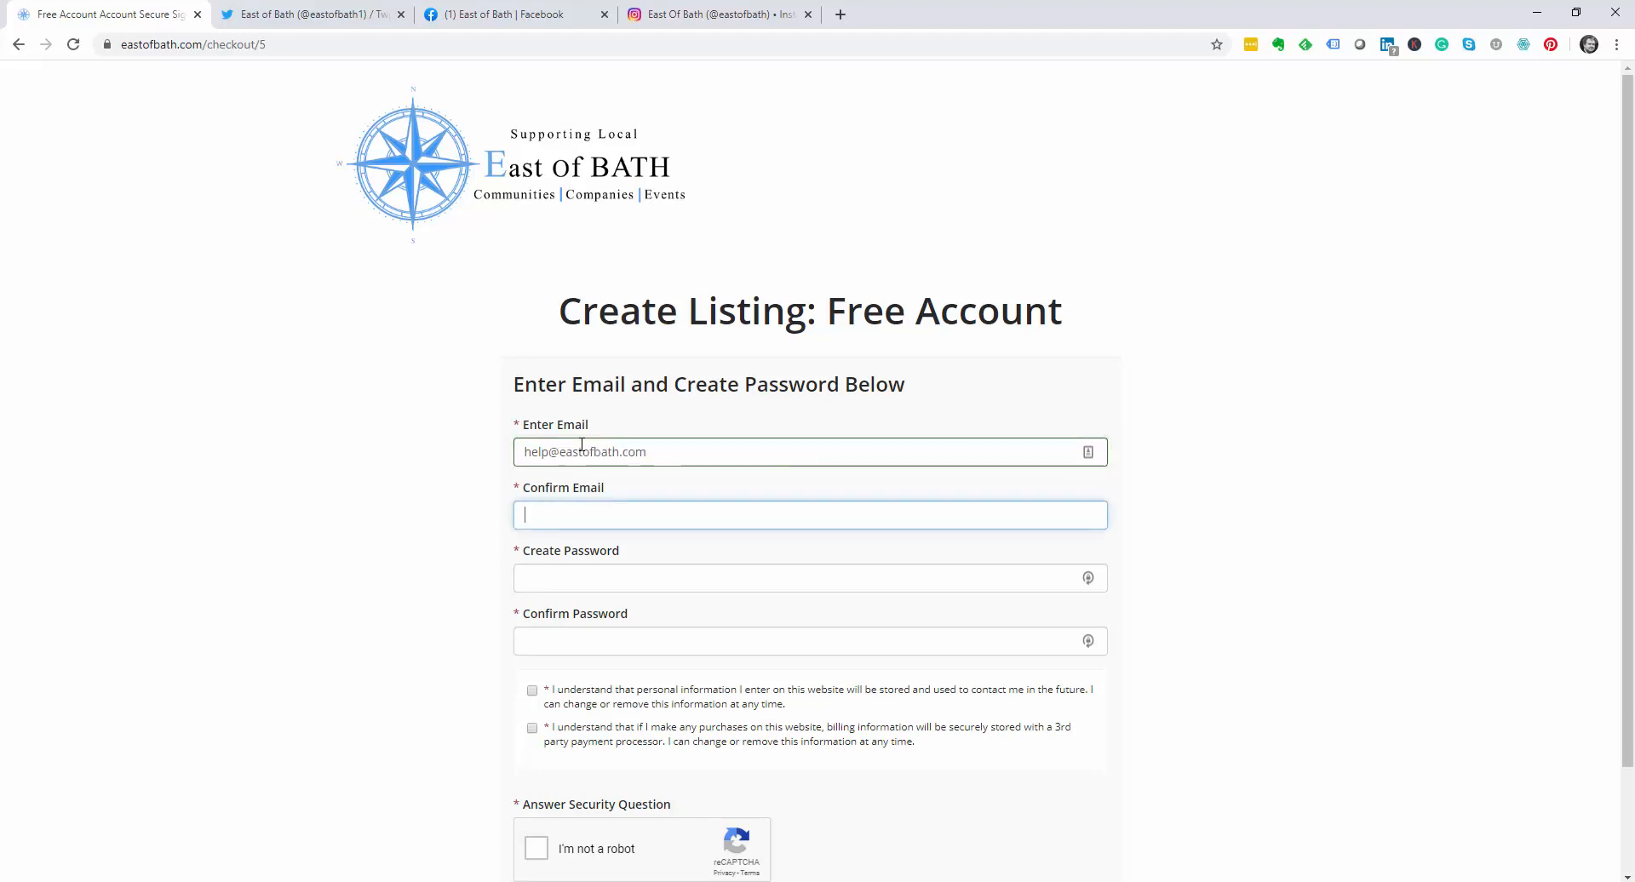
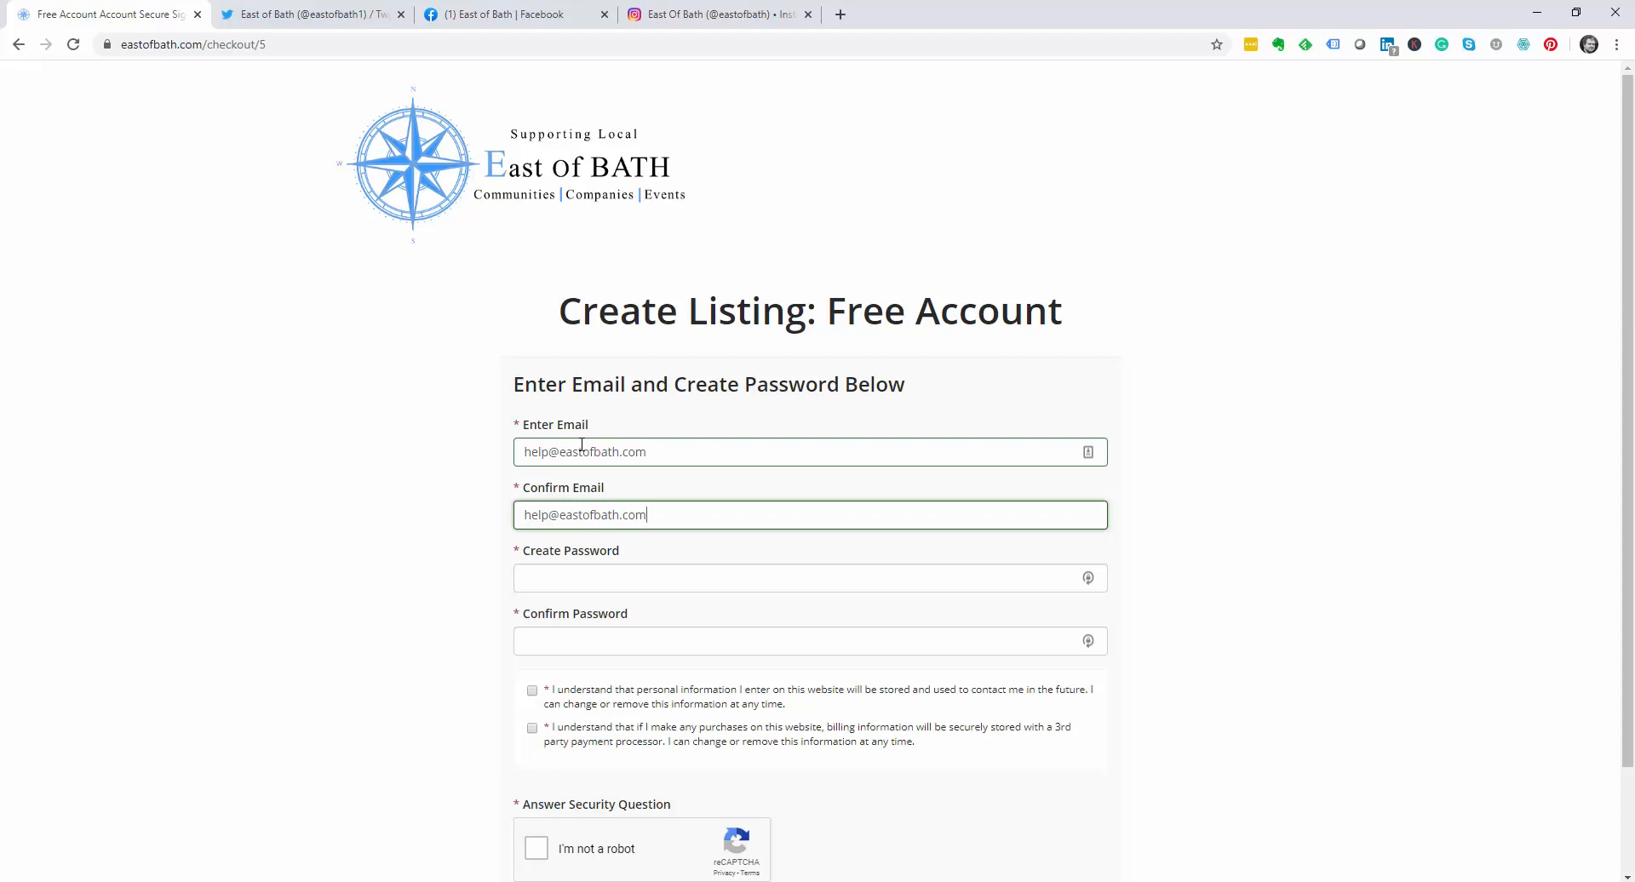
key("Tab")
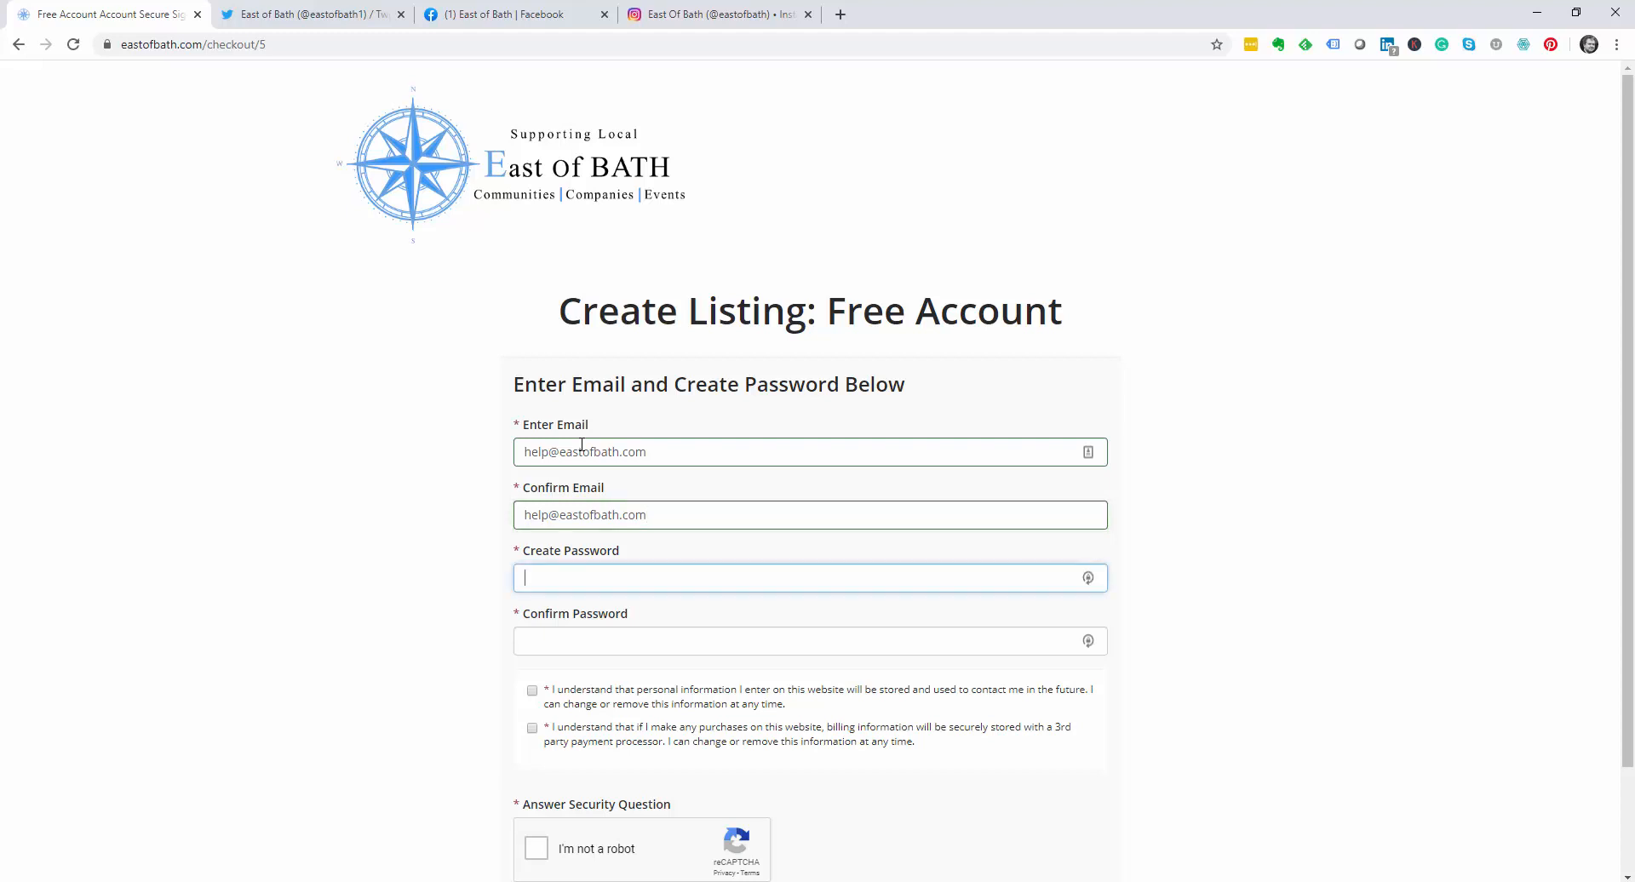
type("••••••")
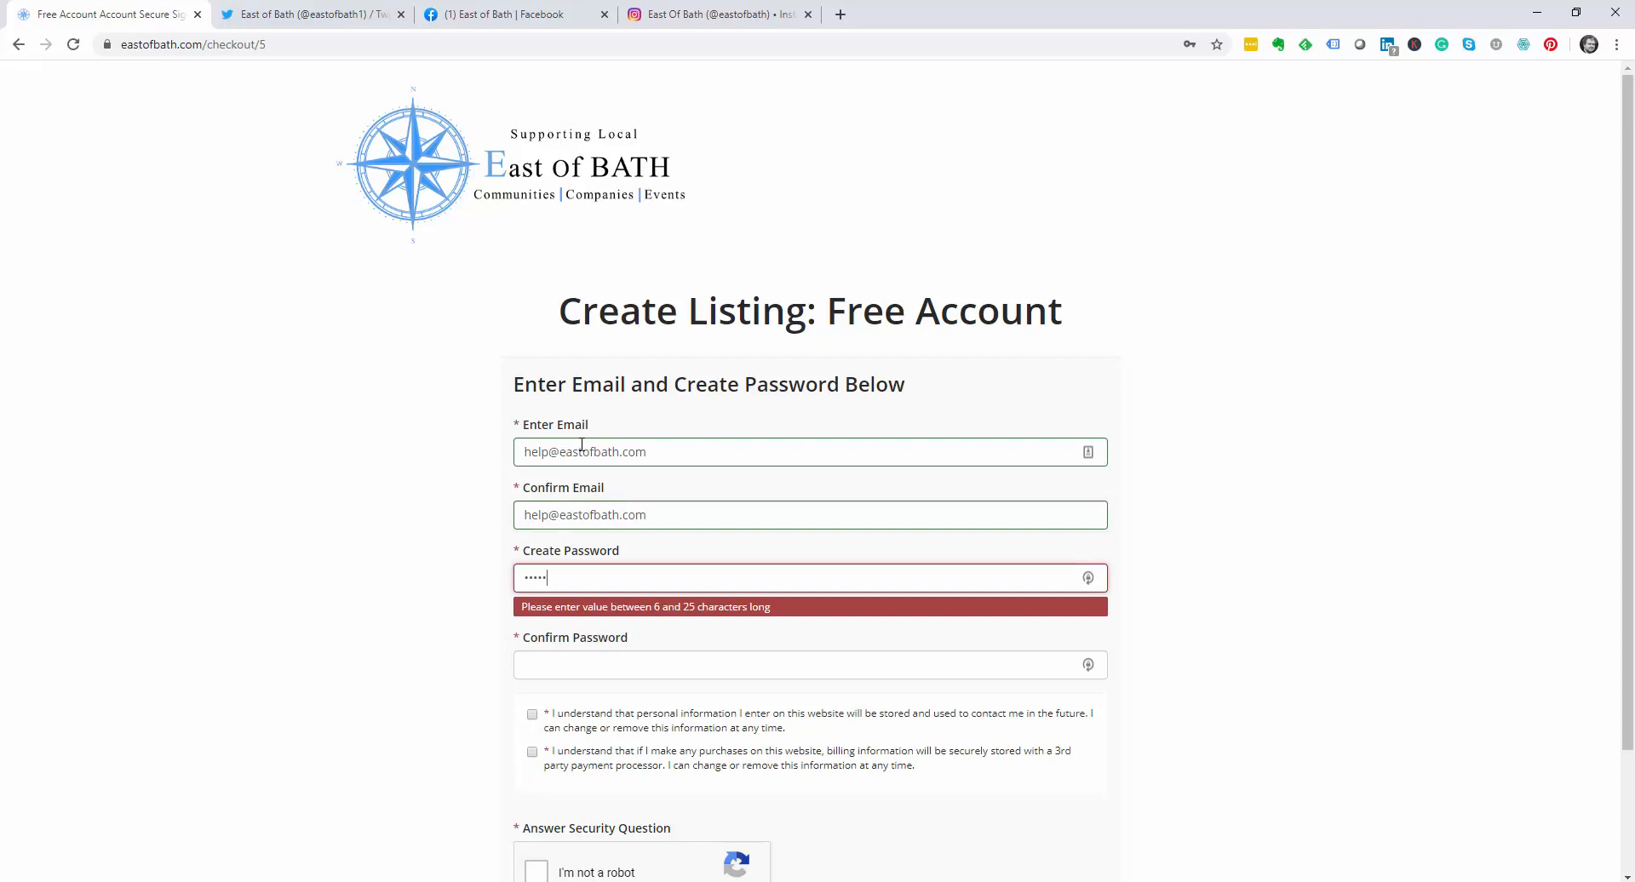
key("Tab")
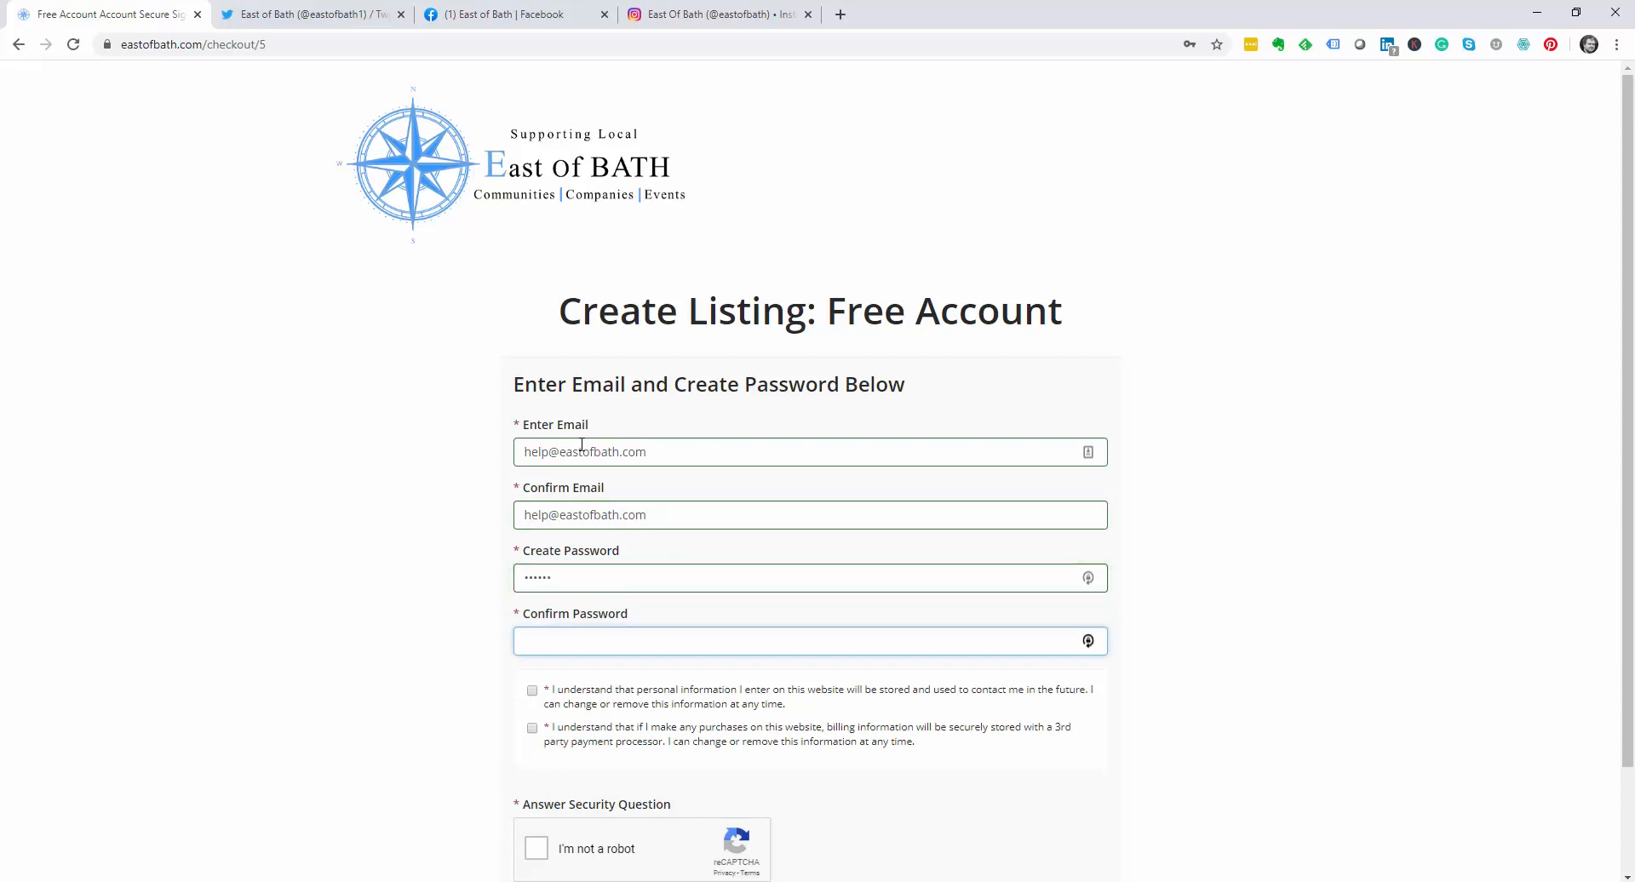
type("••••••")
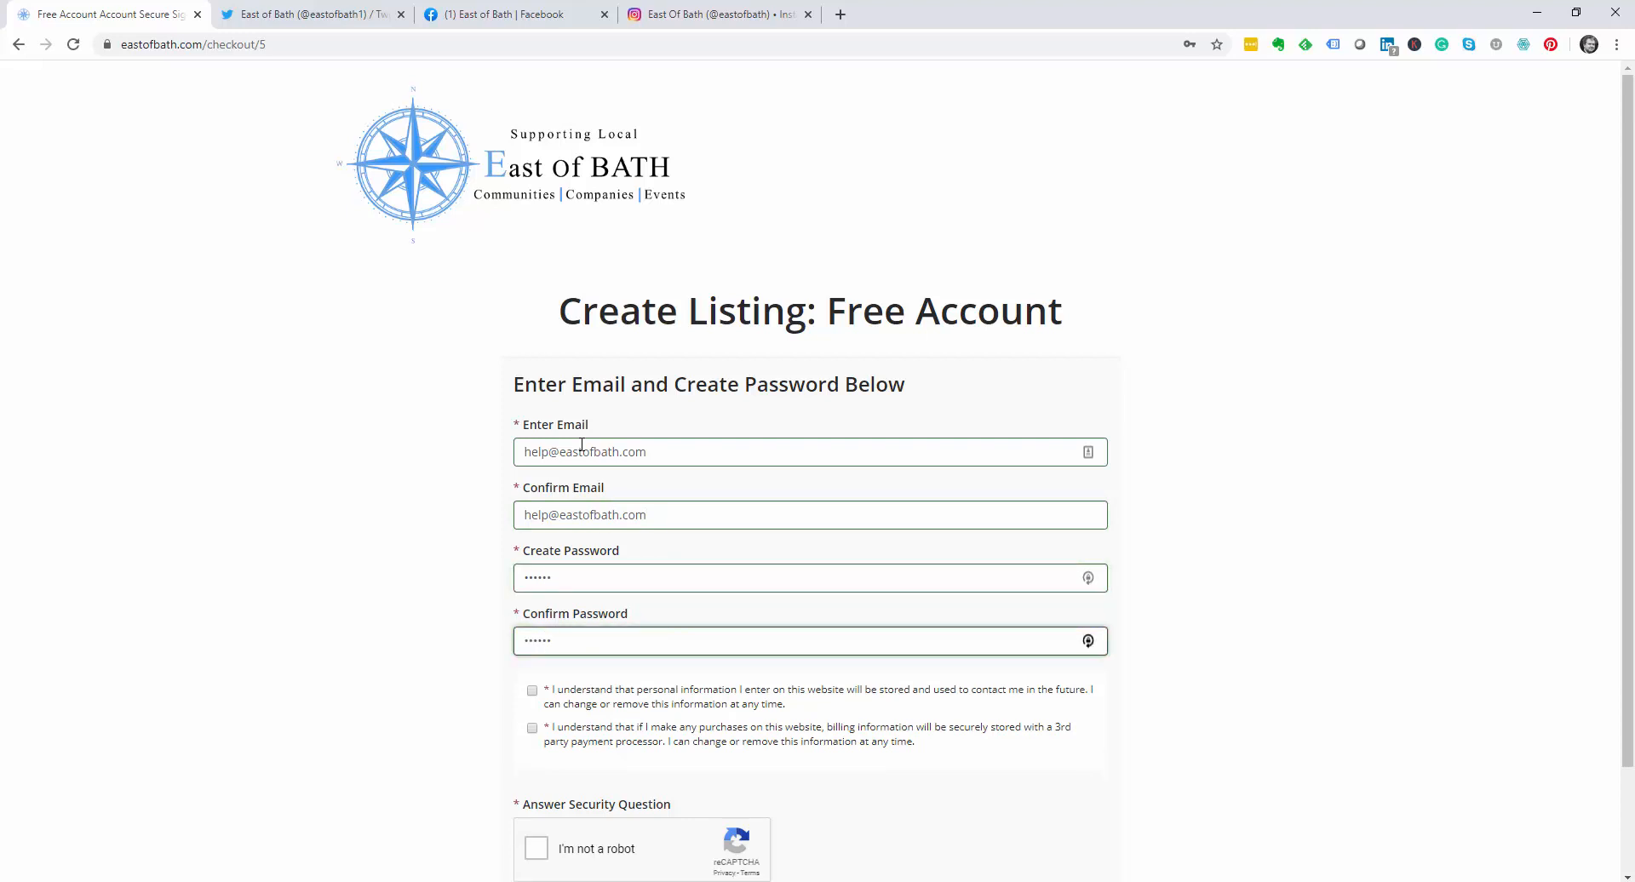
Step: Accept the personal information and billing statements, pass the reCAPTCHA, and submit Create My Profile
scroll(581, 444, "down", 2)
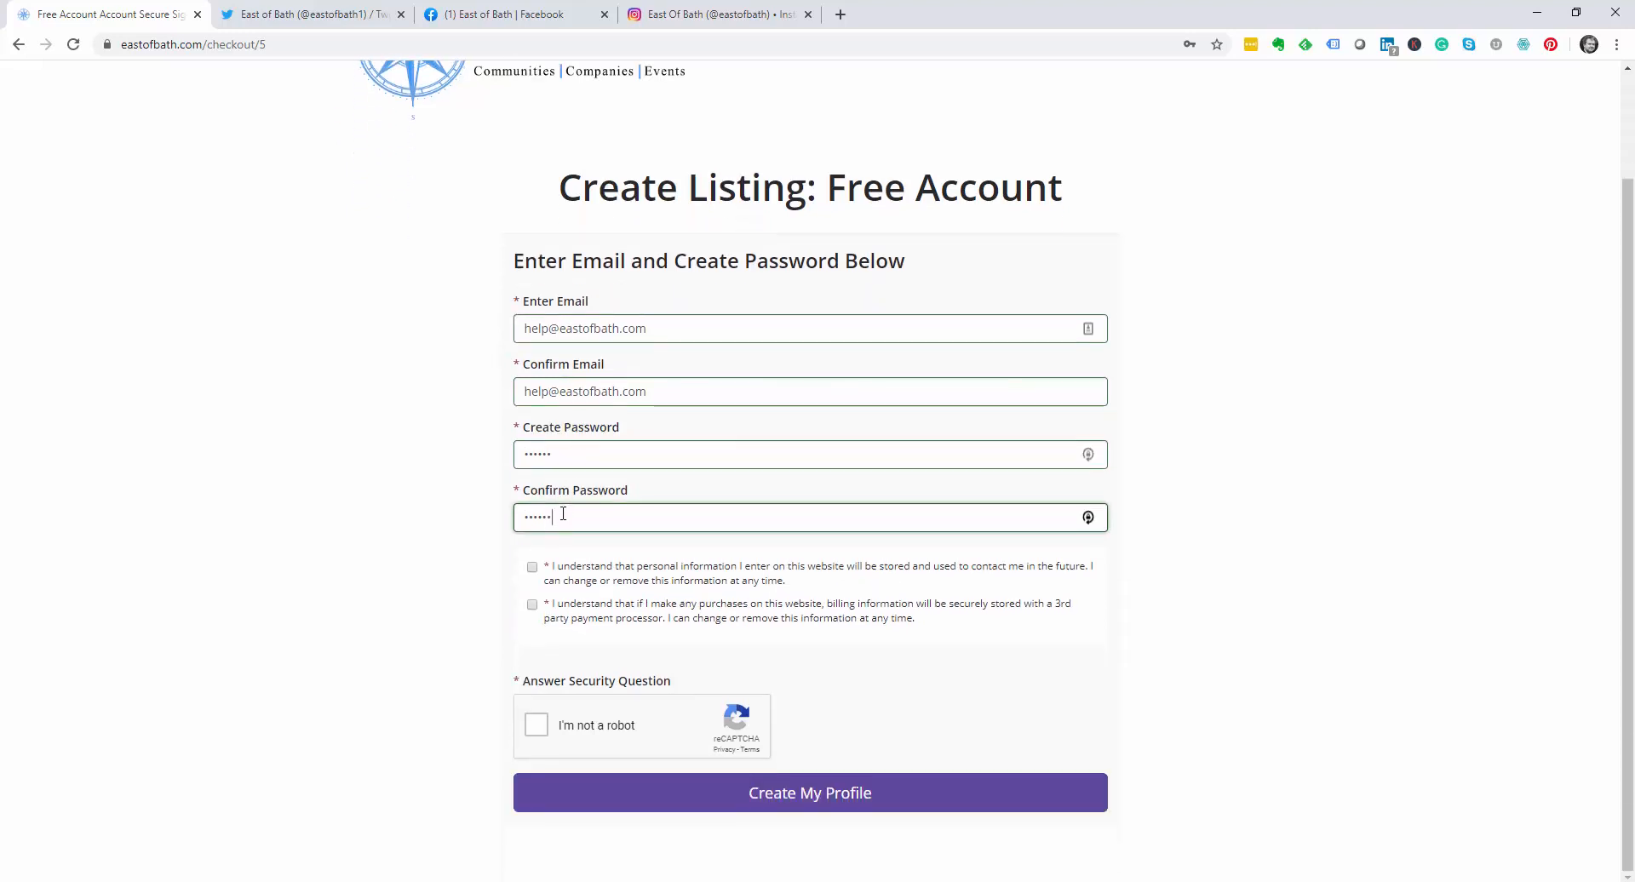
left_click(533, 568)
left_click(533, 606)
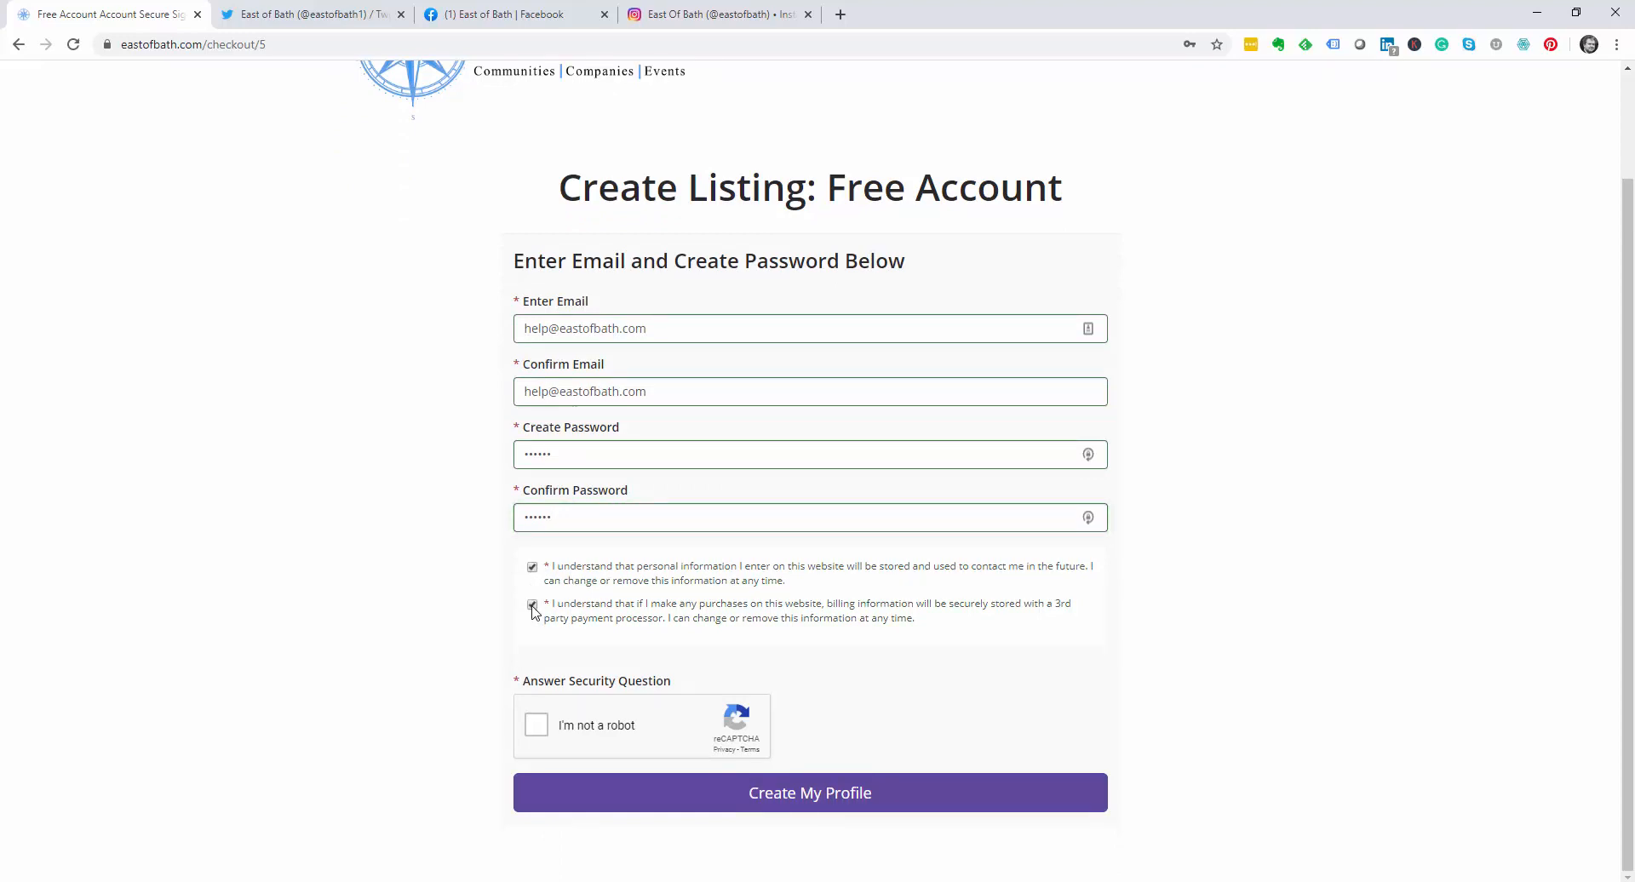
left_click(538, 726)
left_click(798, 799)
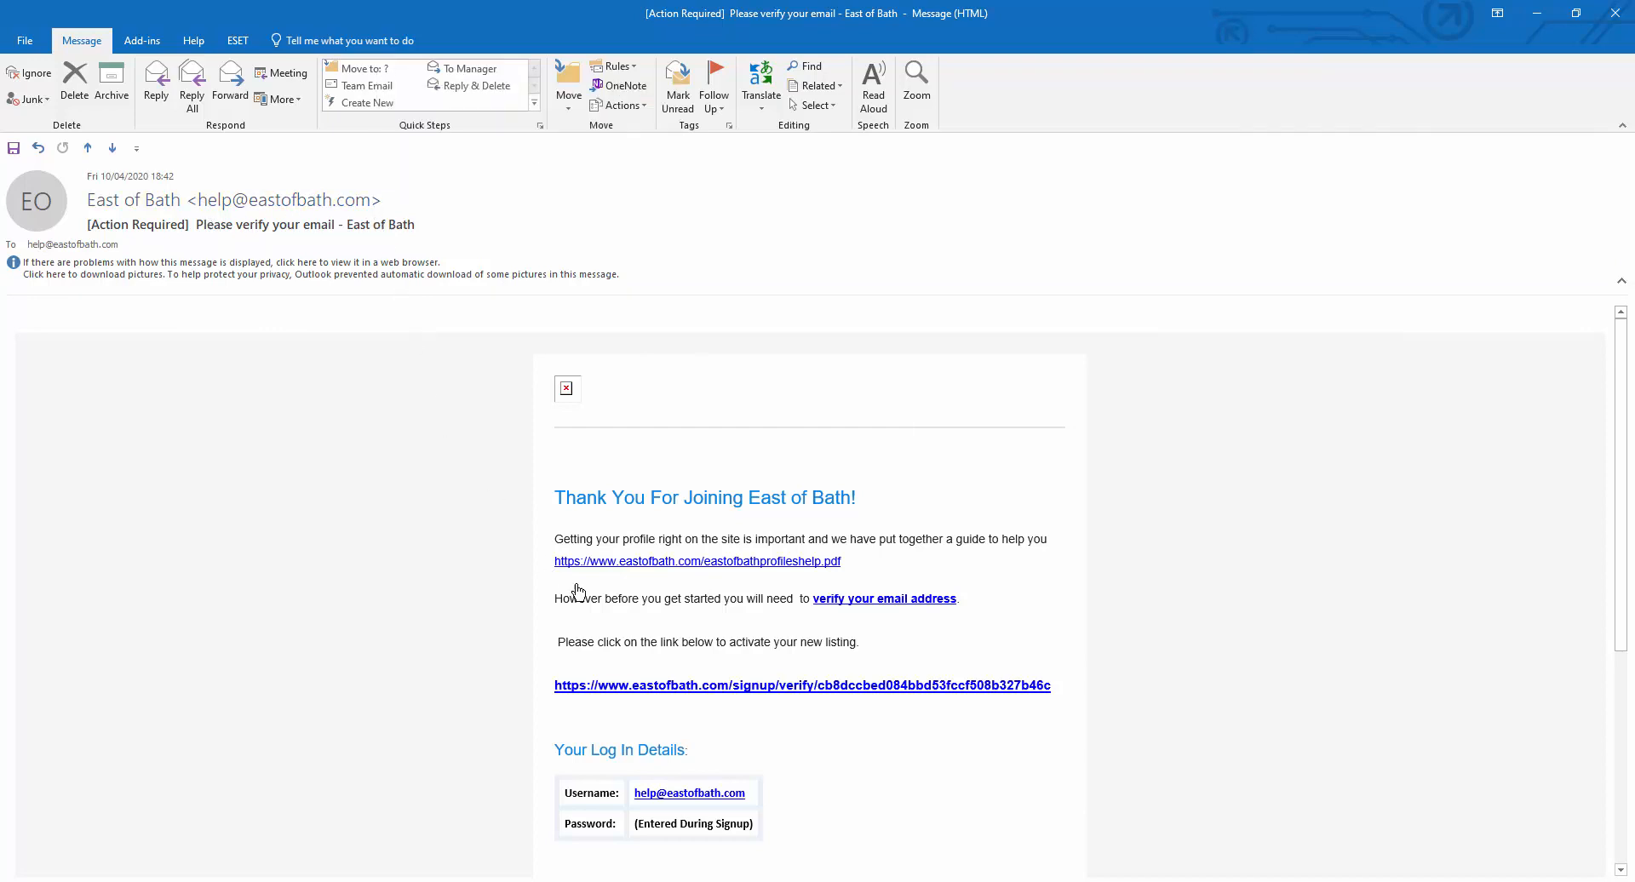
Step: Follow the verify link in the 'Please verify your email' message to open it in the browser
mouse_move(899, 607)
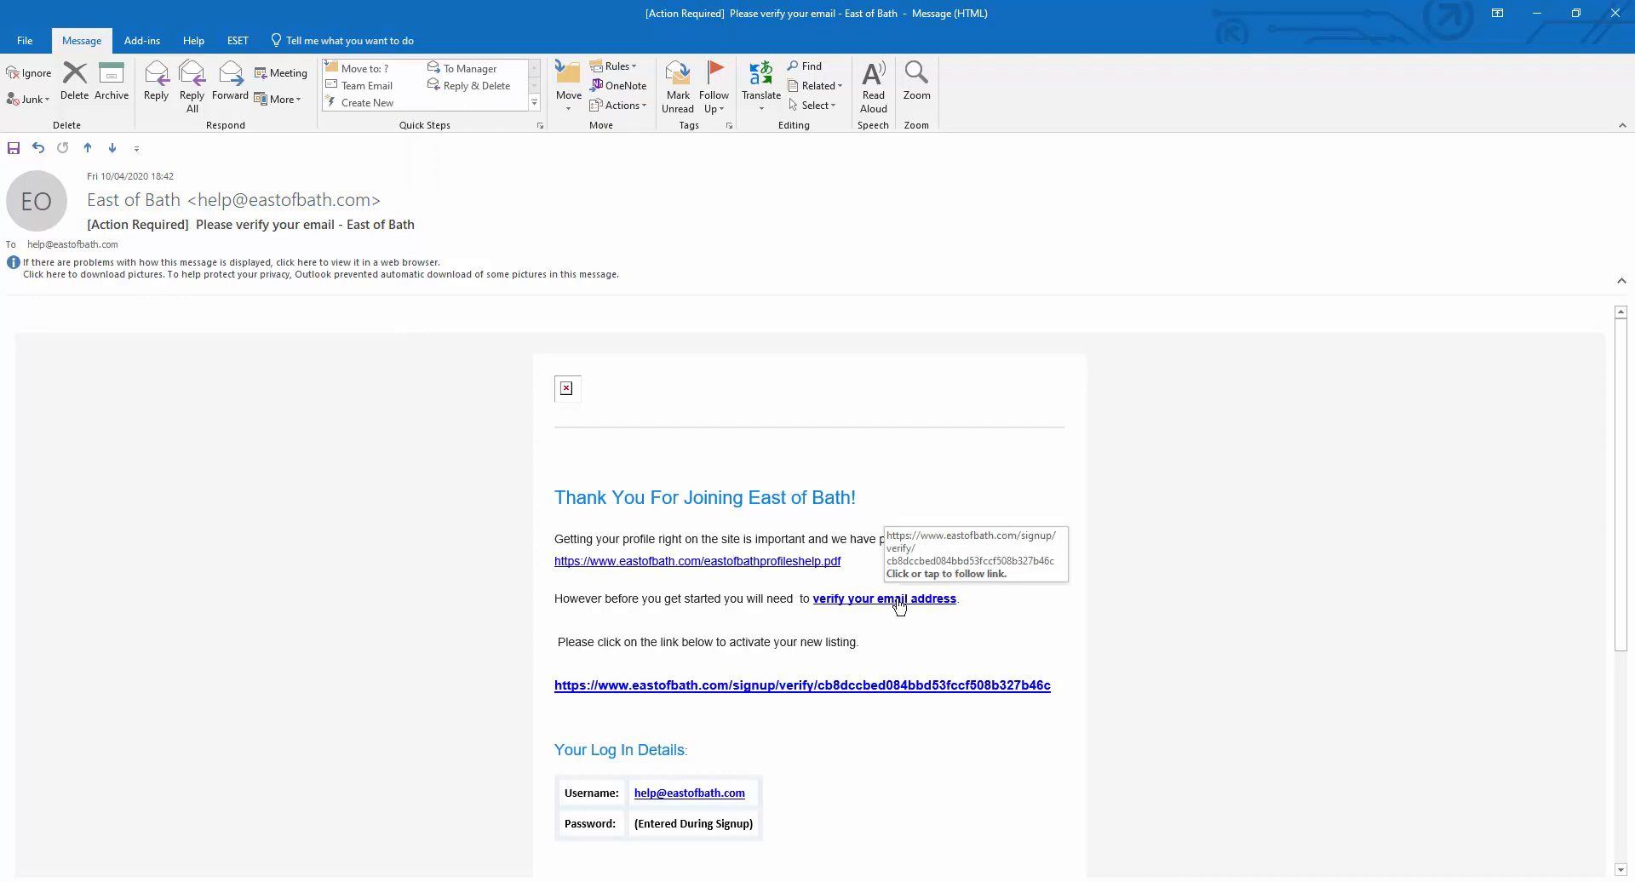
left_click(819, 686)
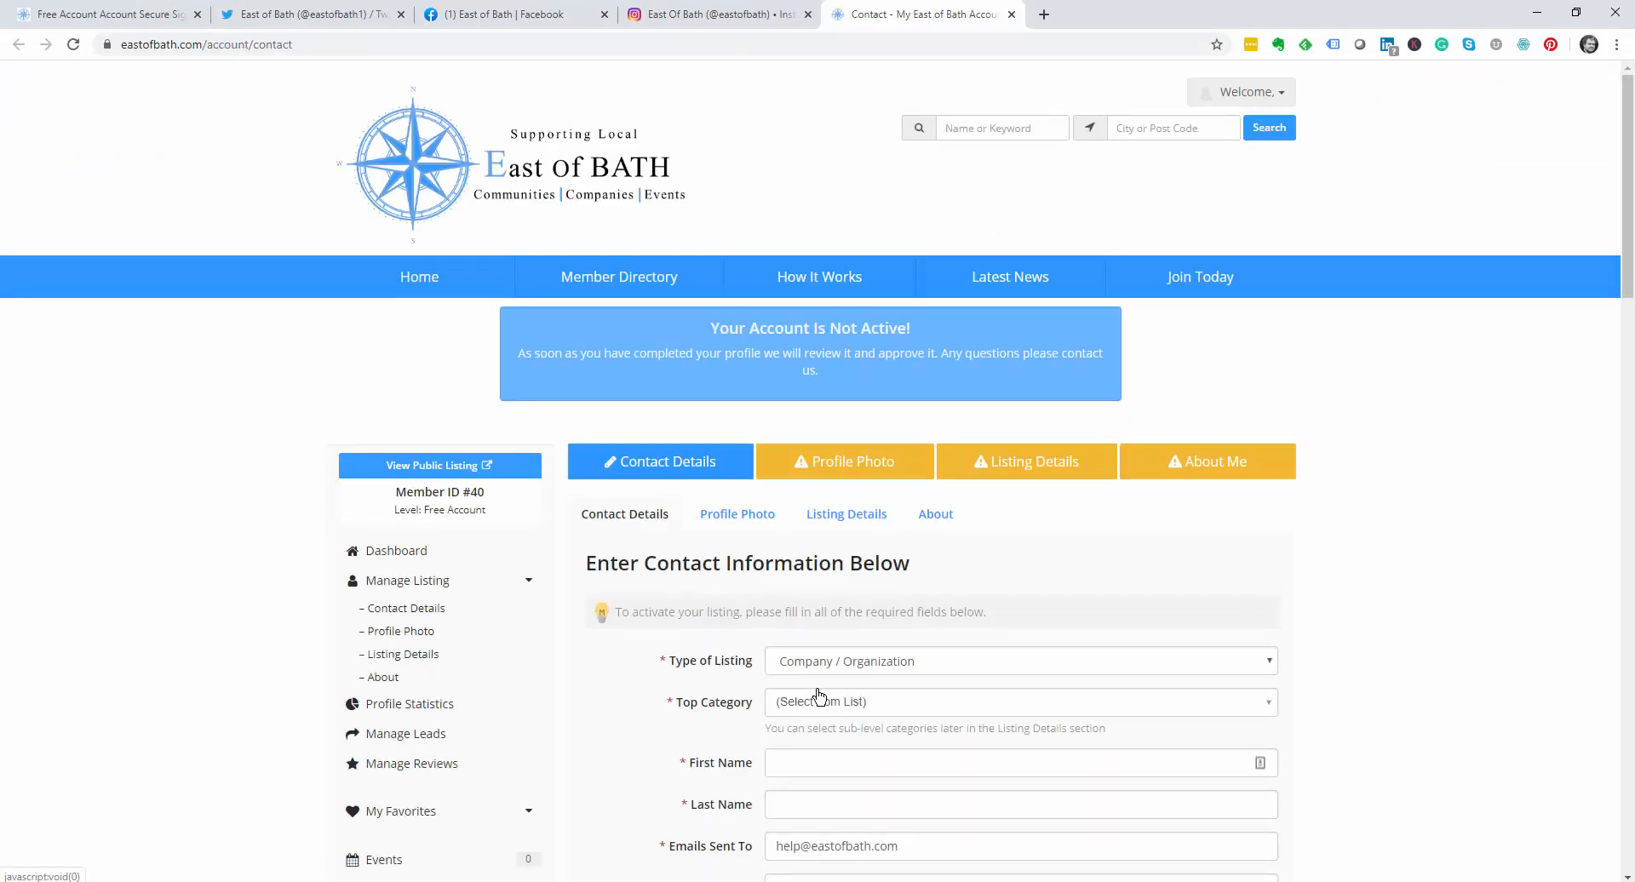
Step: Keep Type of Listing as Company / Organization and set Top Category to Food and Drink
scroll(819, 696, "down", 3)
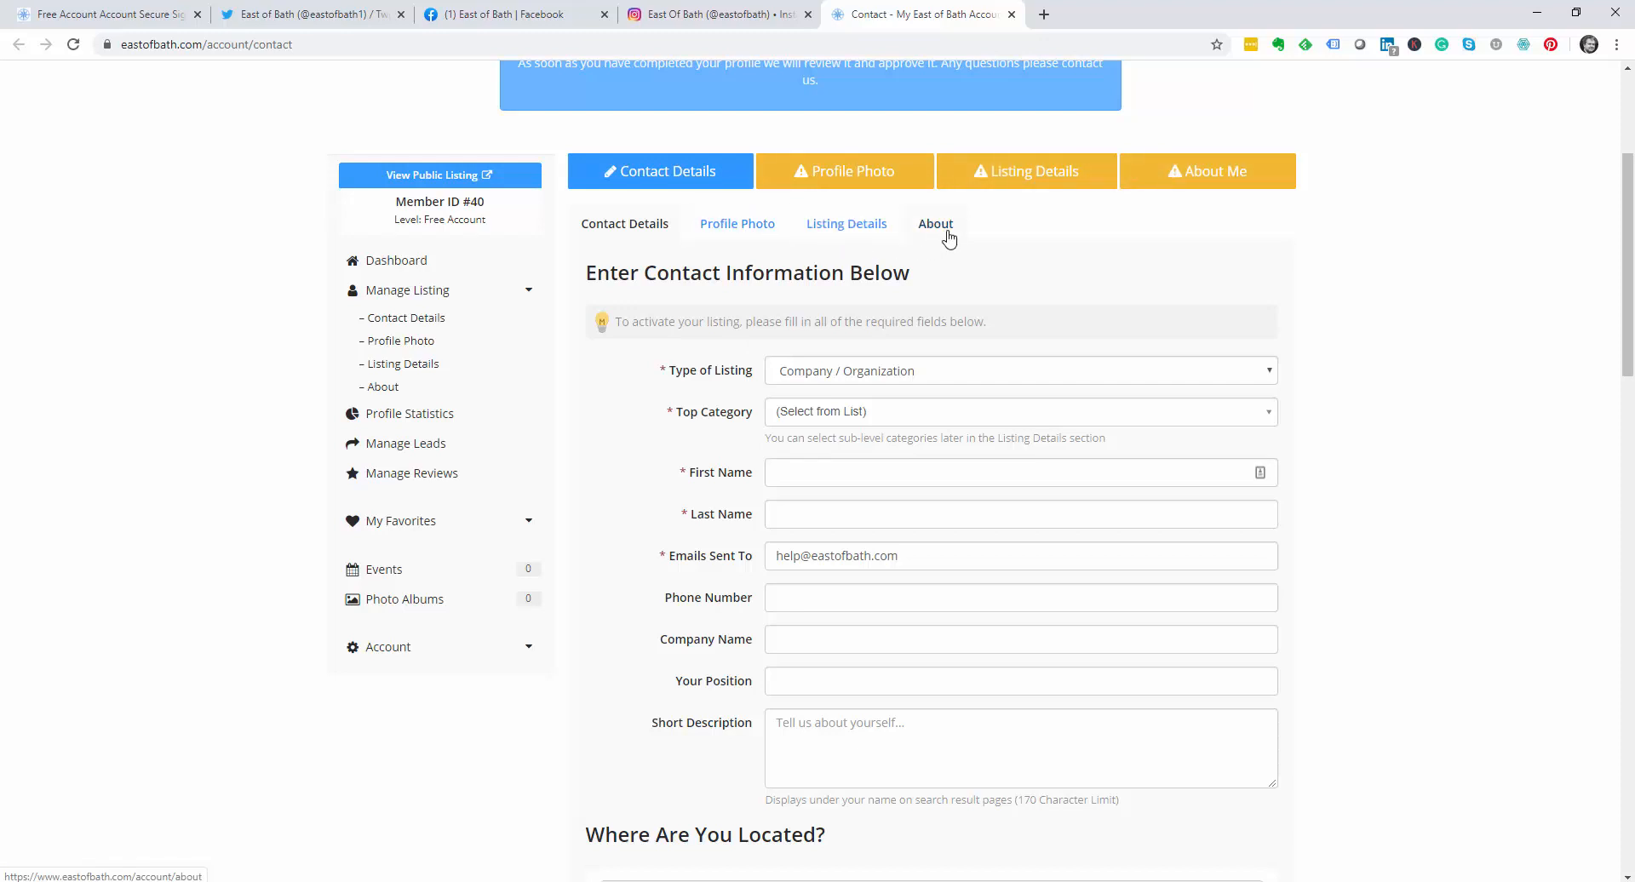
left_click(849, 376)
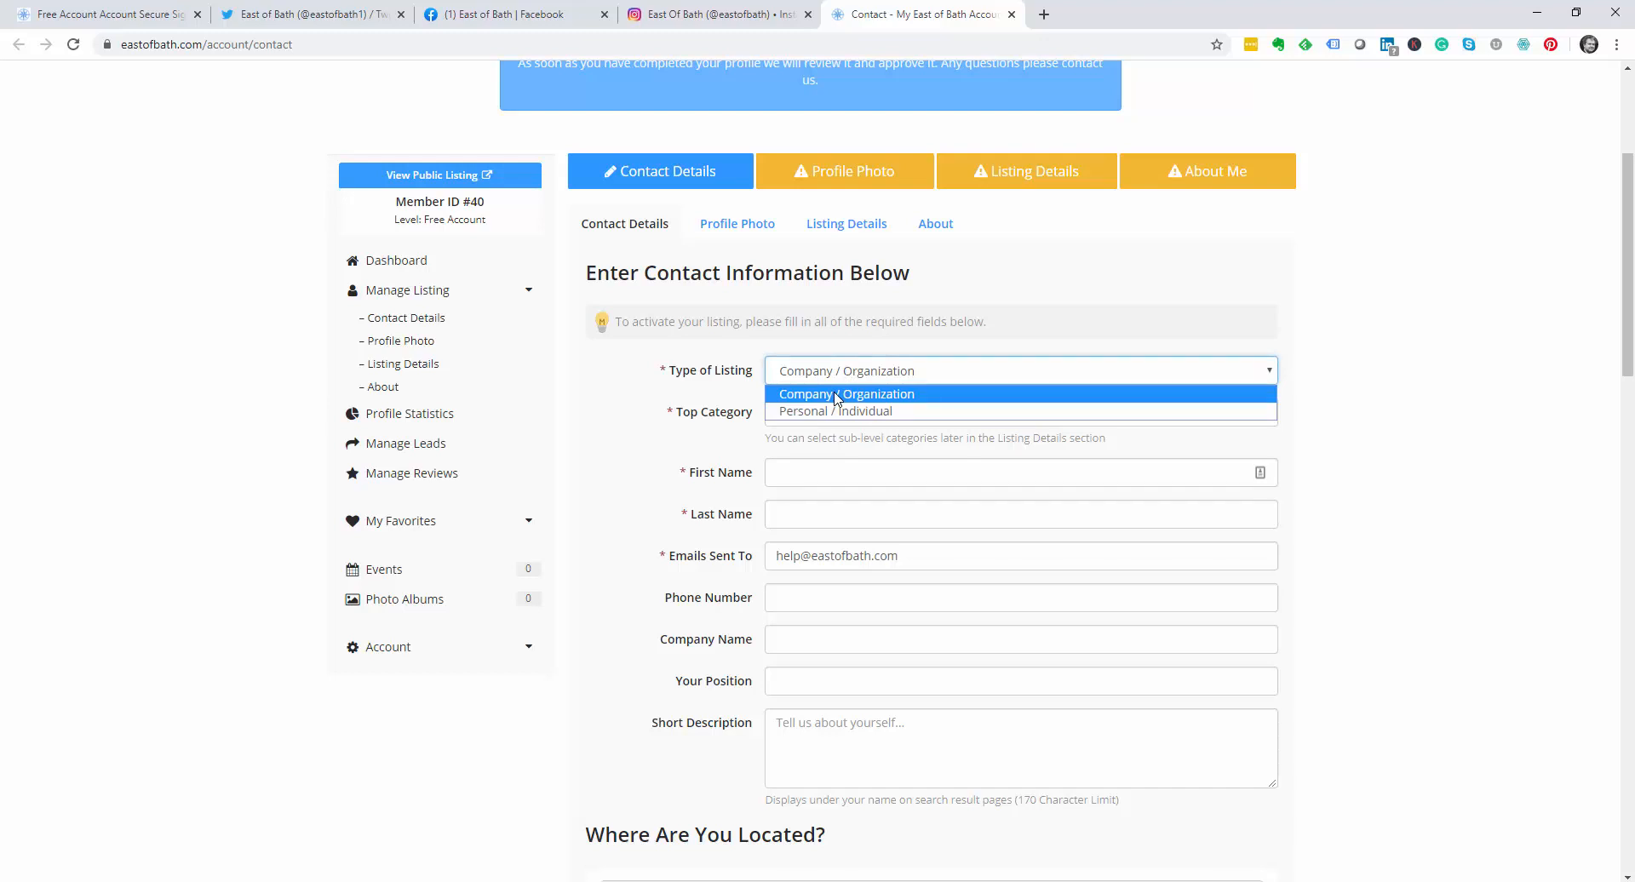
left_click(837, 398)
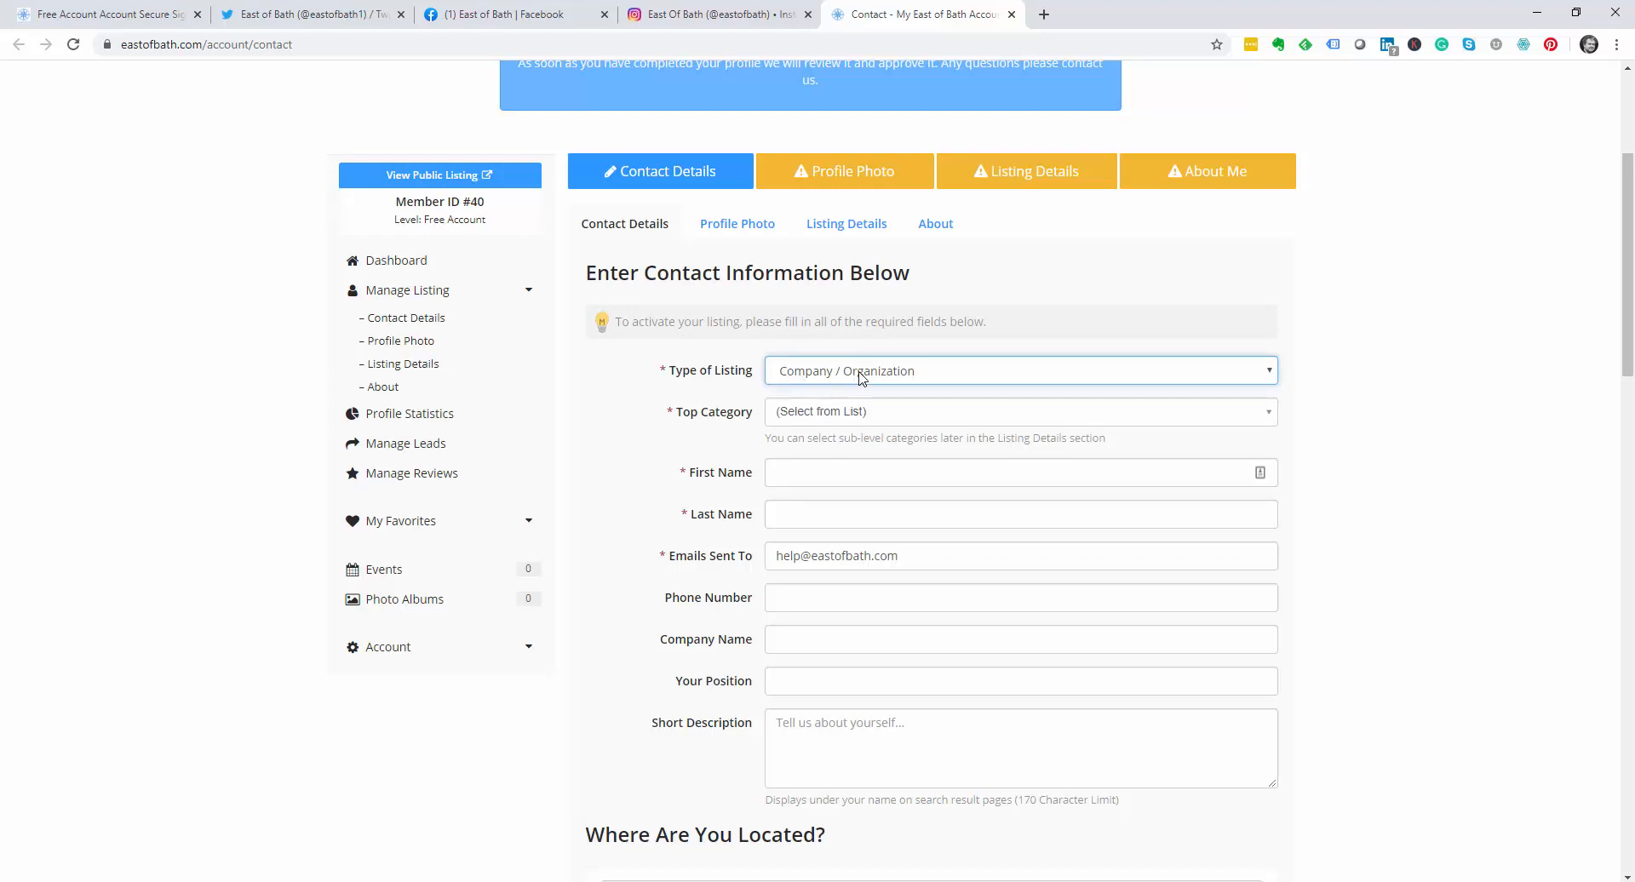
left_click(860, 375)
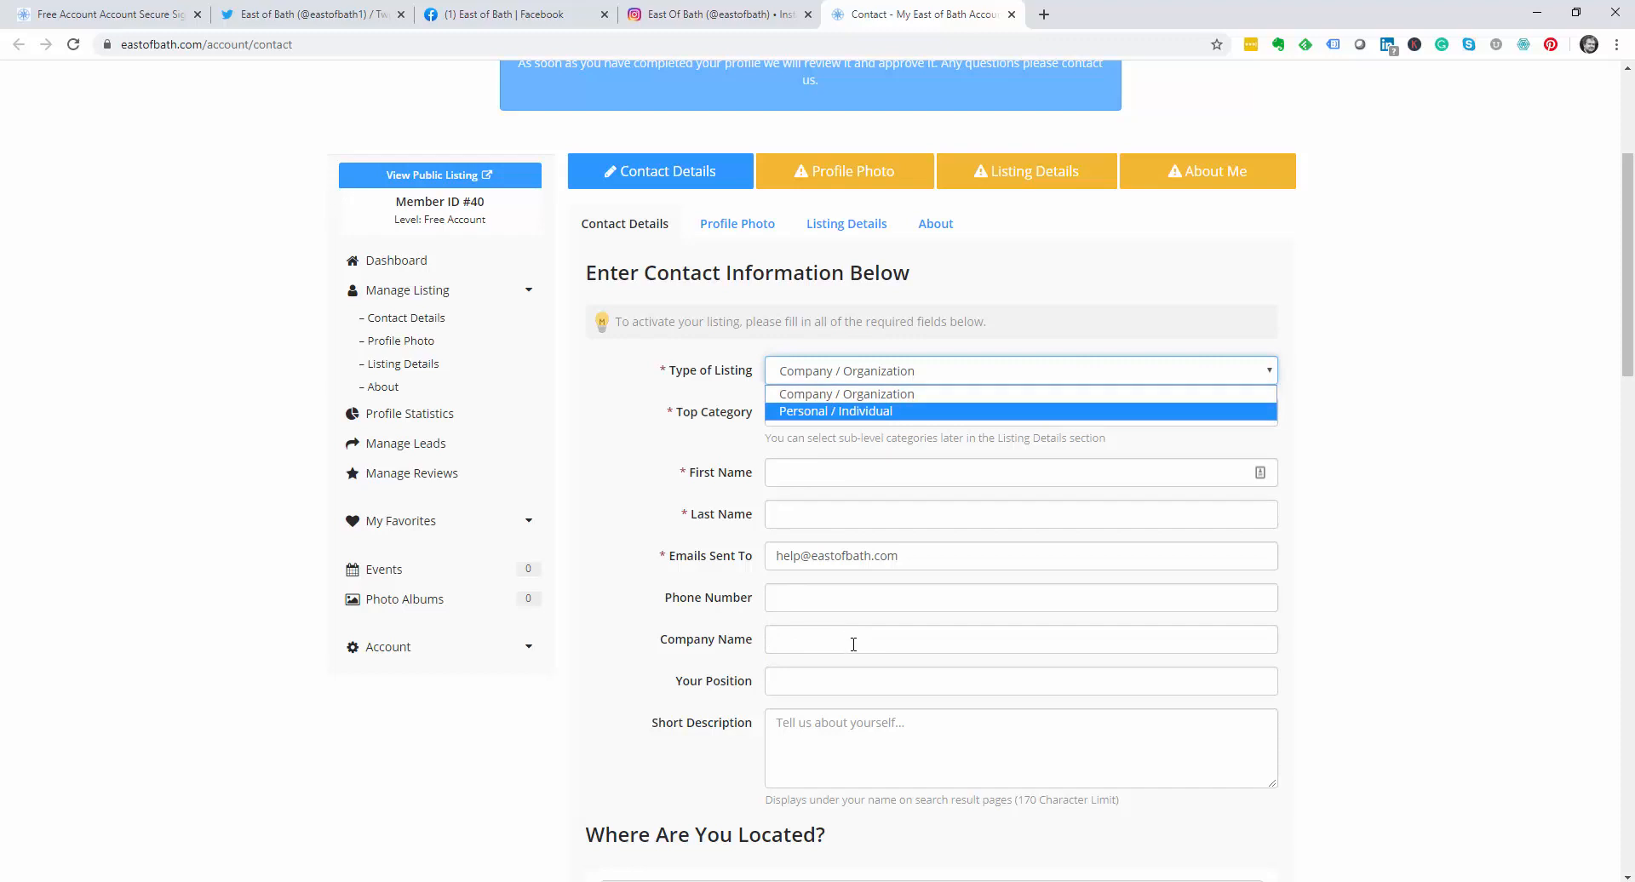
left_click(862, 394)
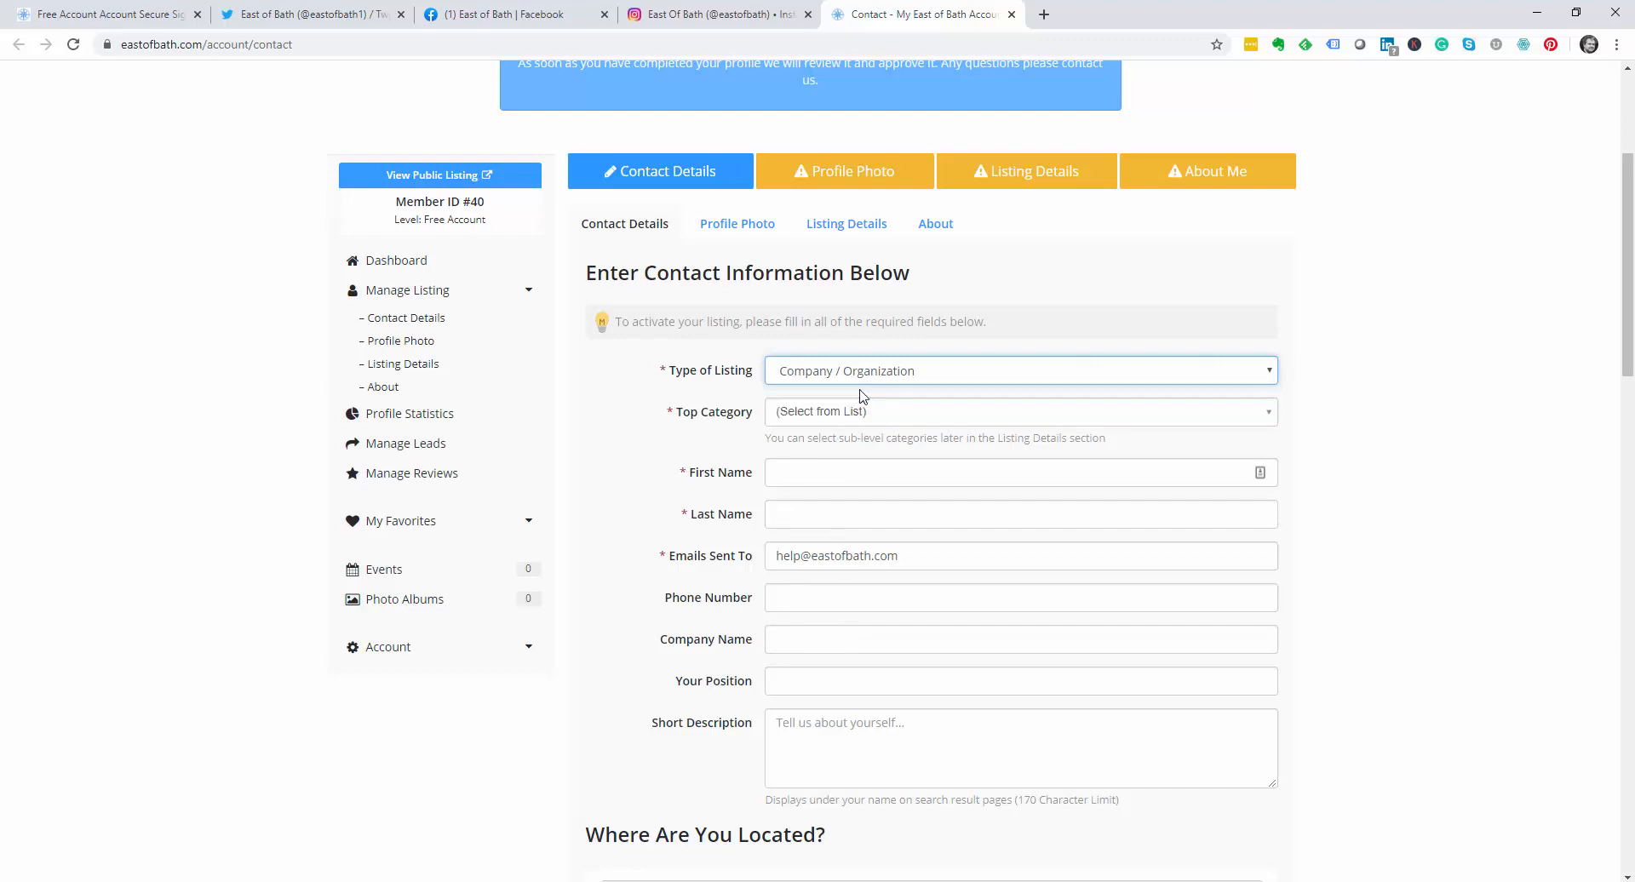
left_click(870, 418)
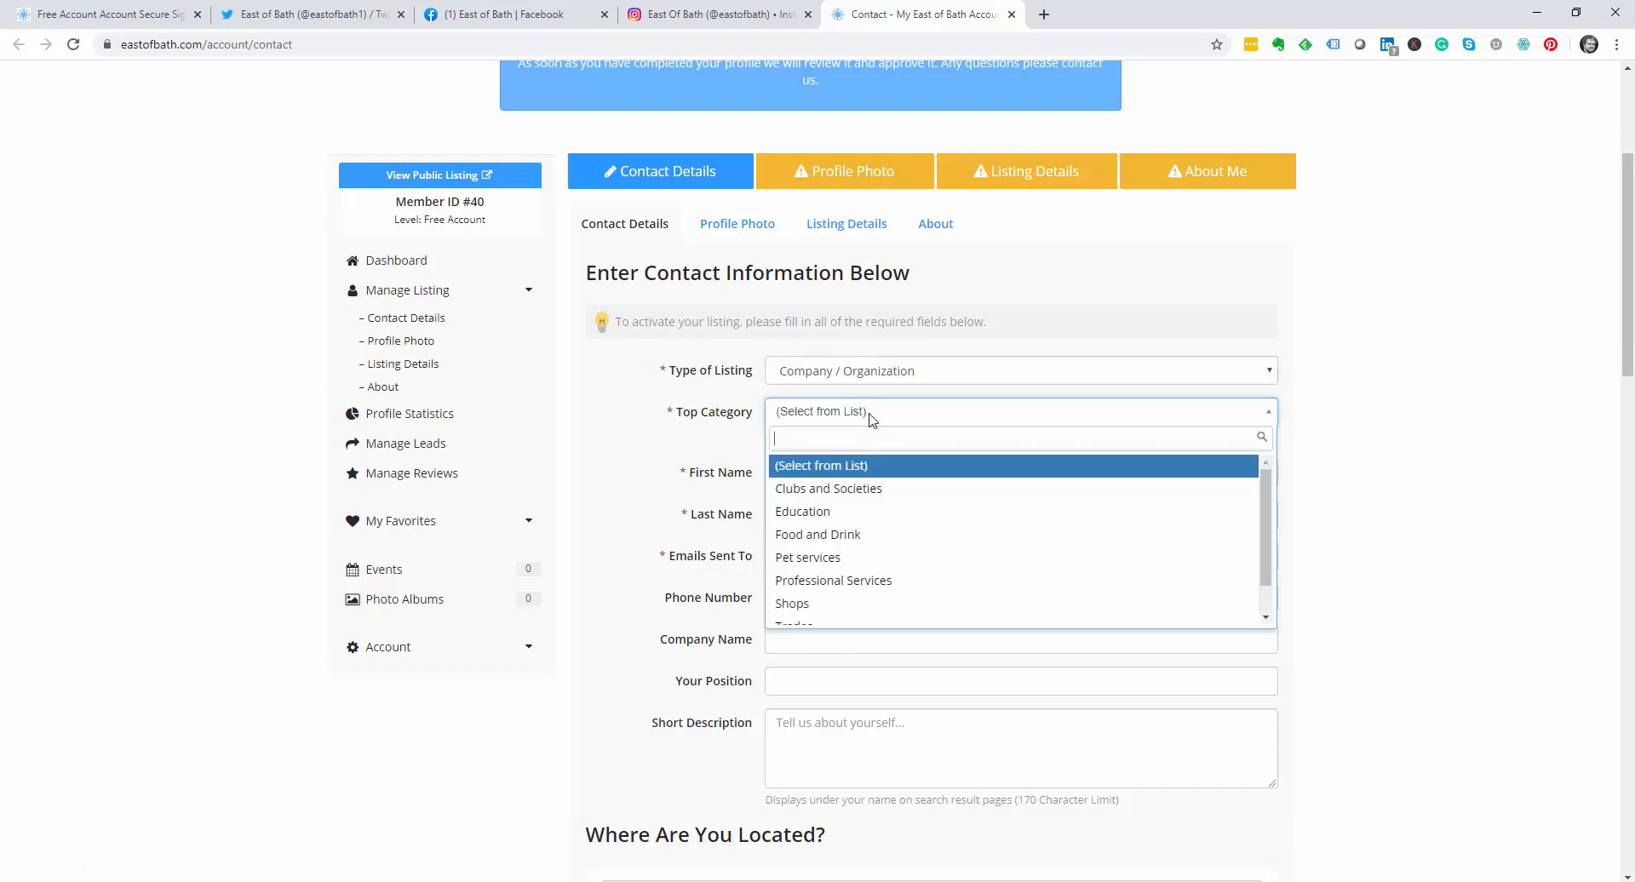
left_click(847, 539)
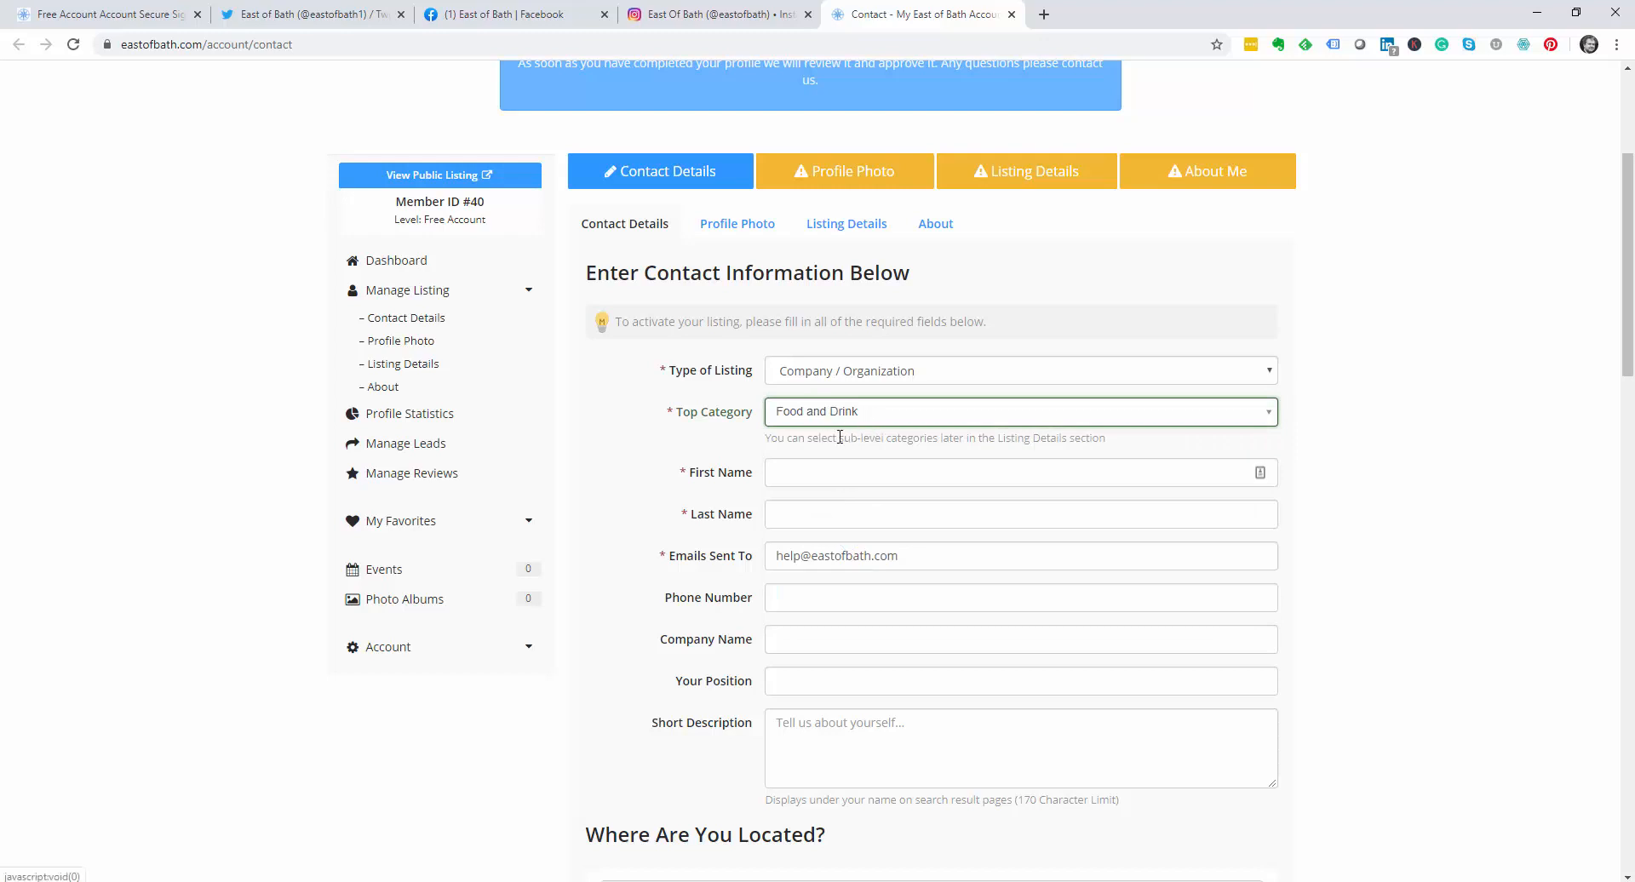
Step: Fill in the contact's first and last name, company 'East of Bath' and position 'founder'
left_click(805, 473)
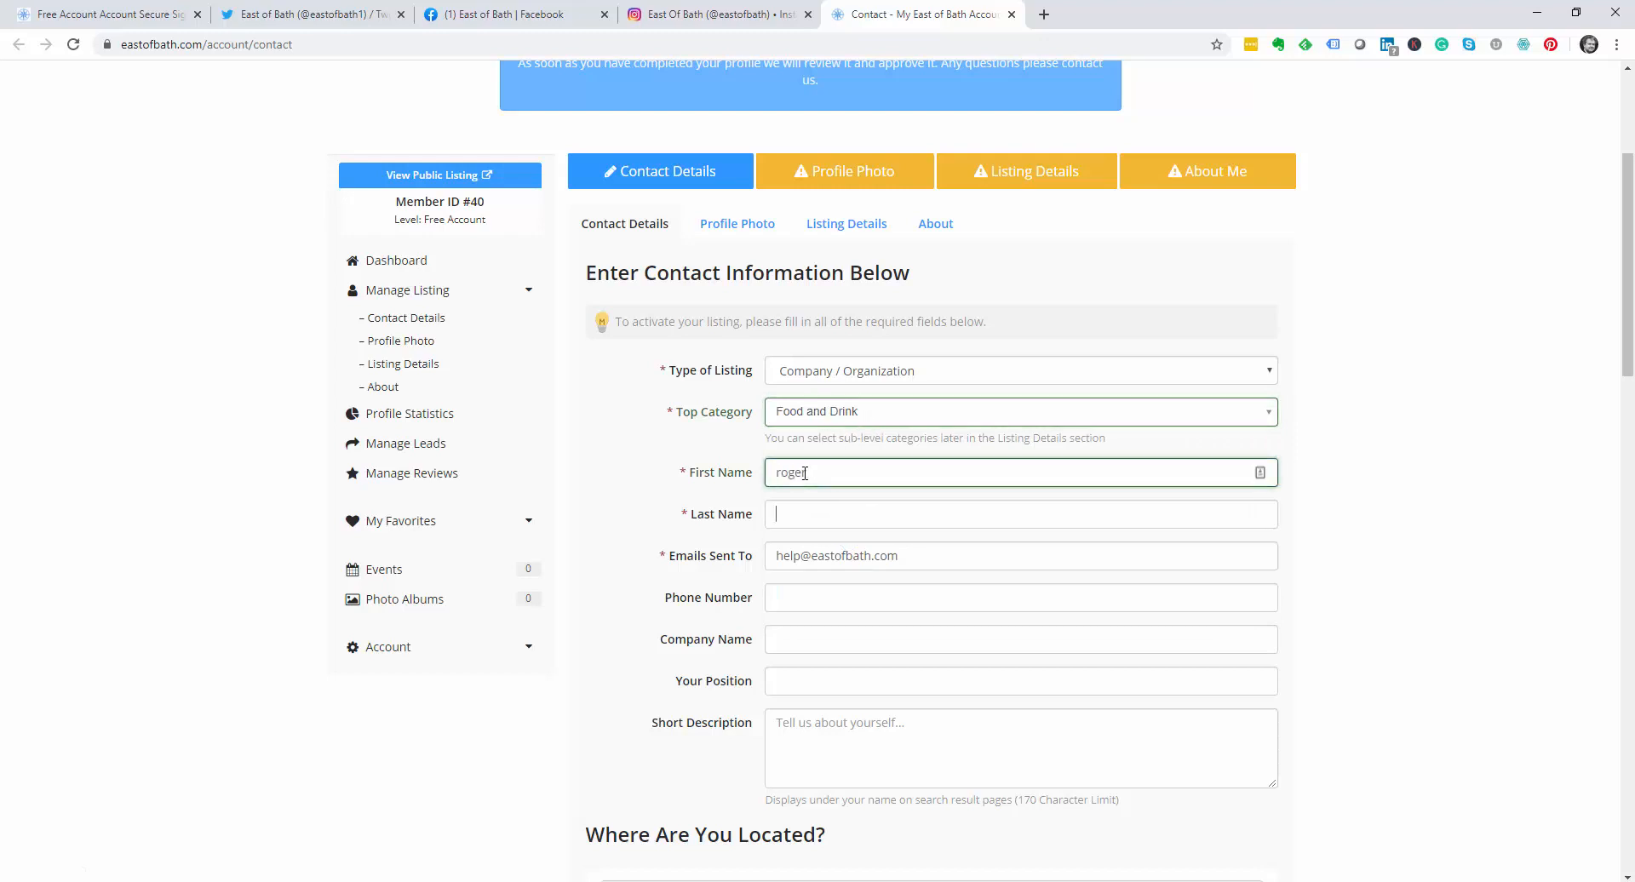
key("Tab")
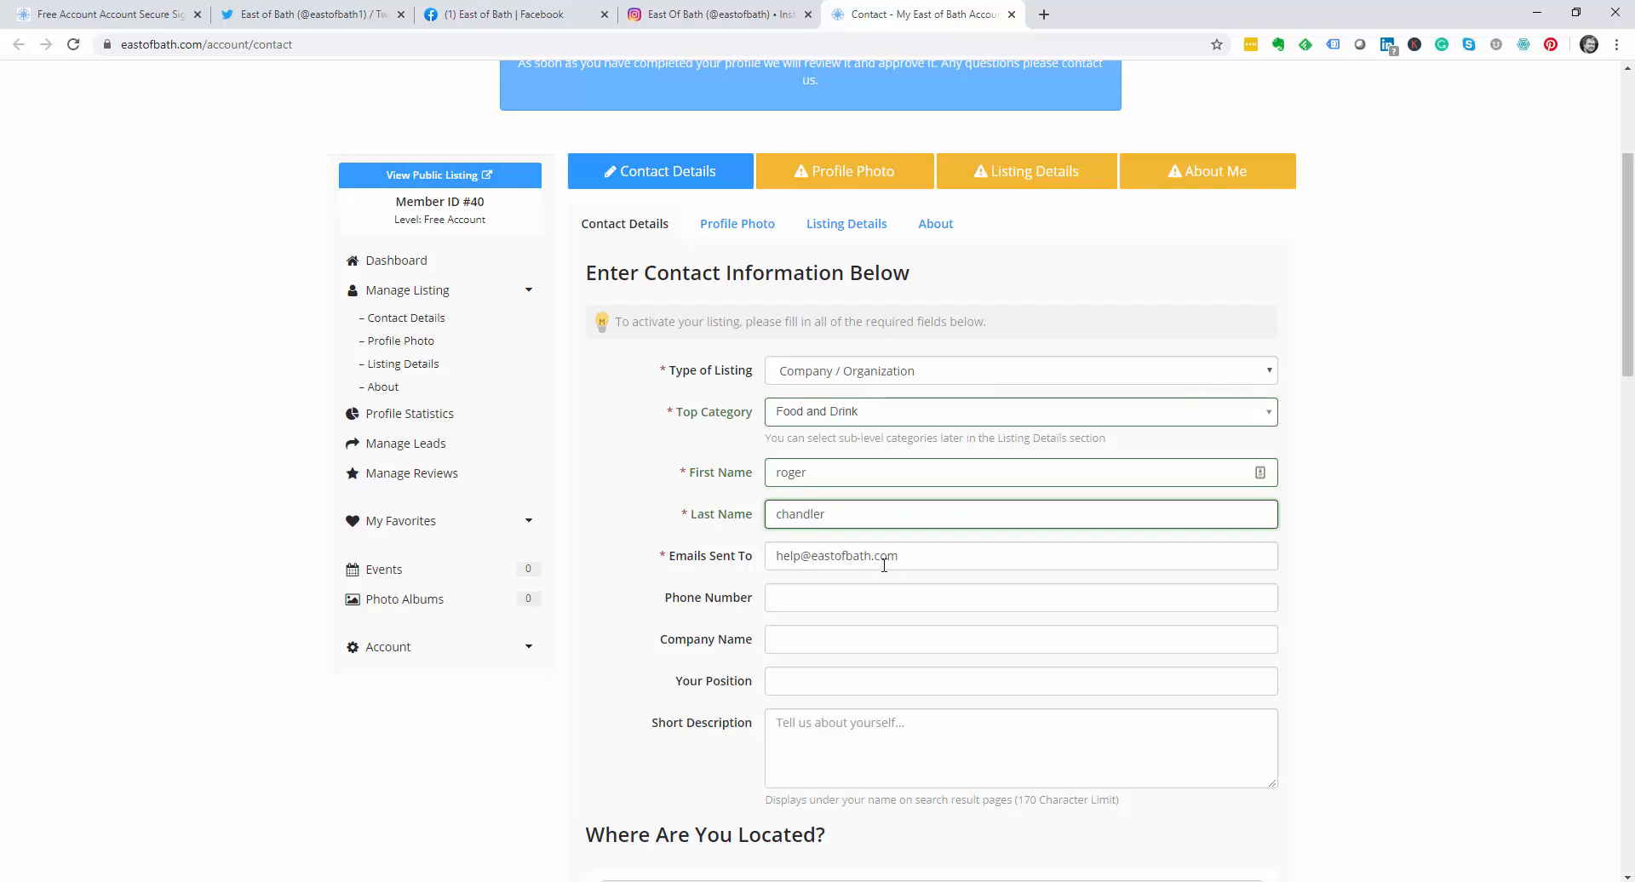
left_click(817, 597)
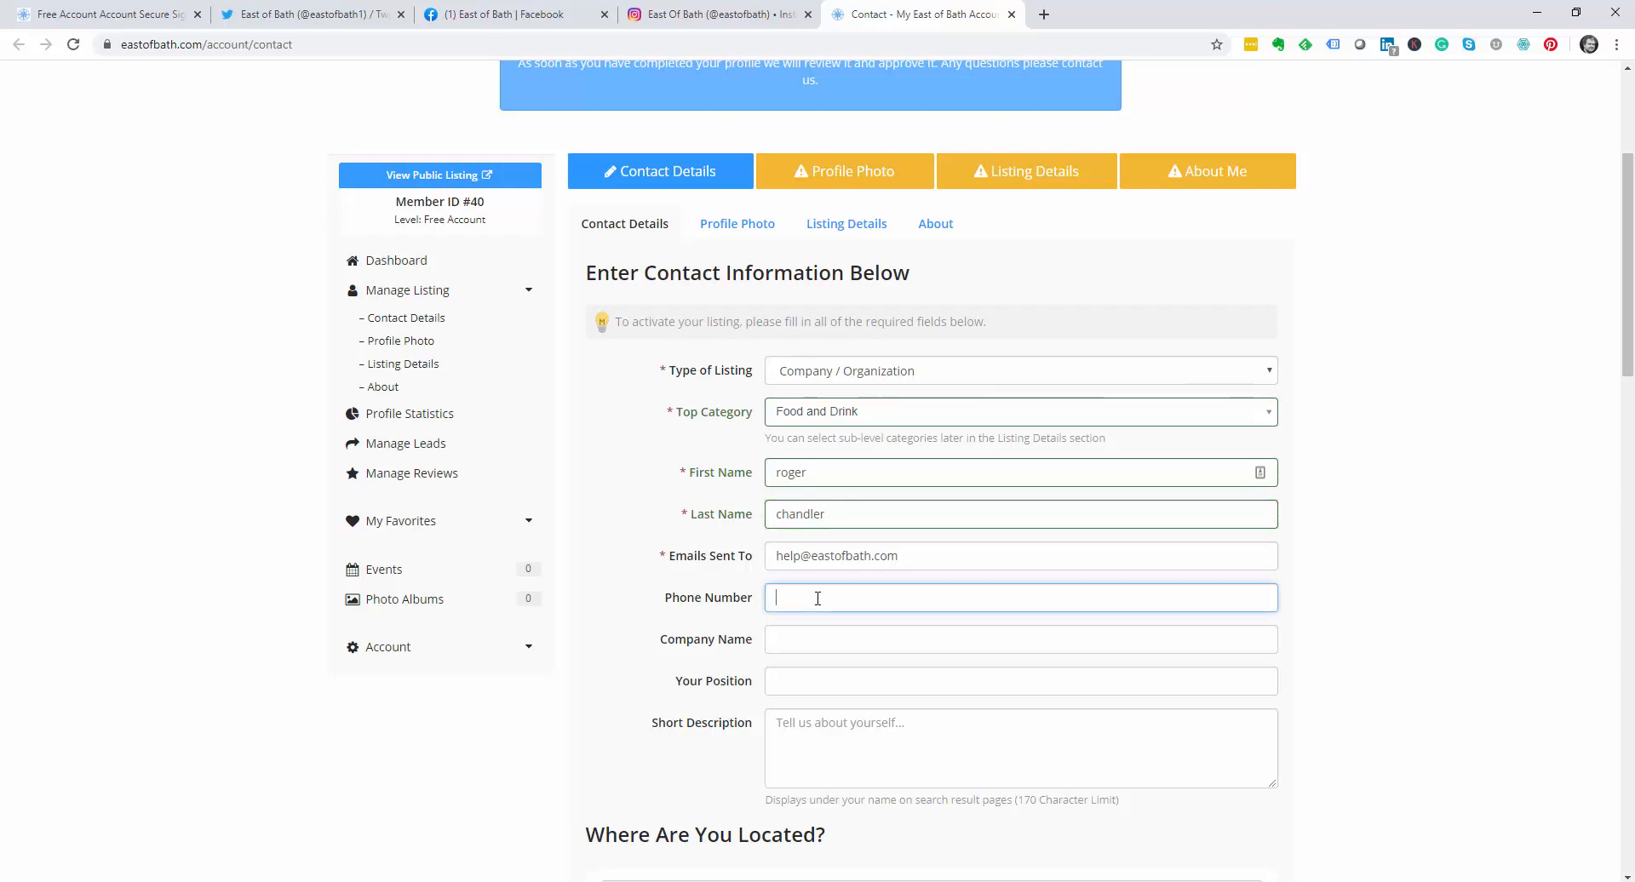
left_click(790, 647)
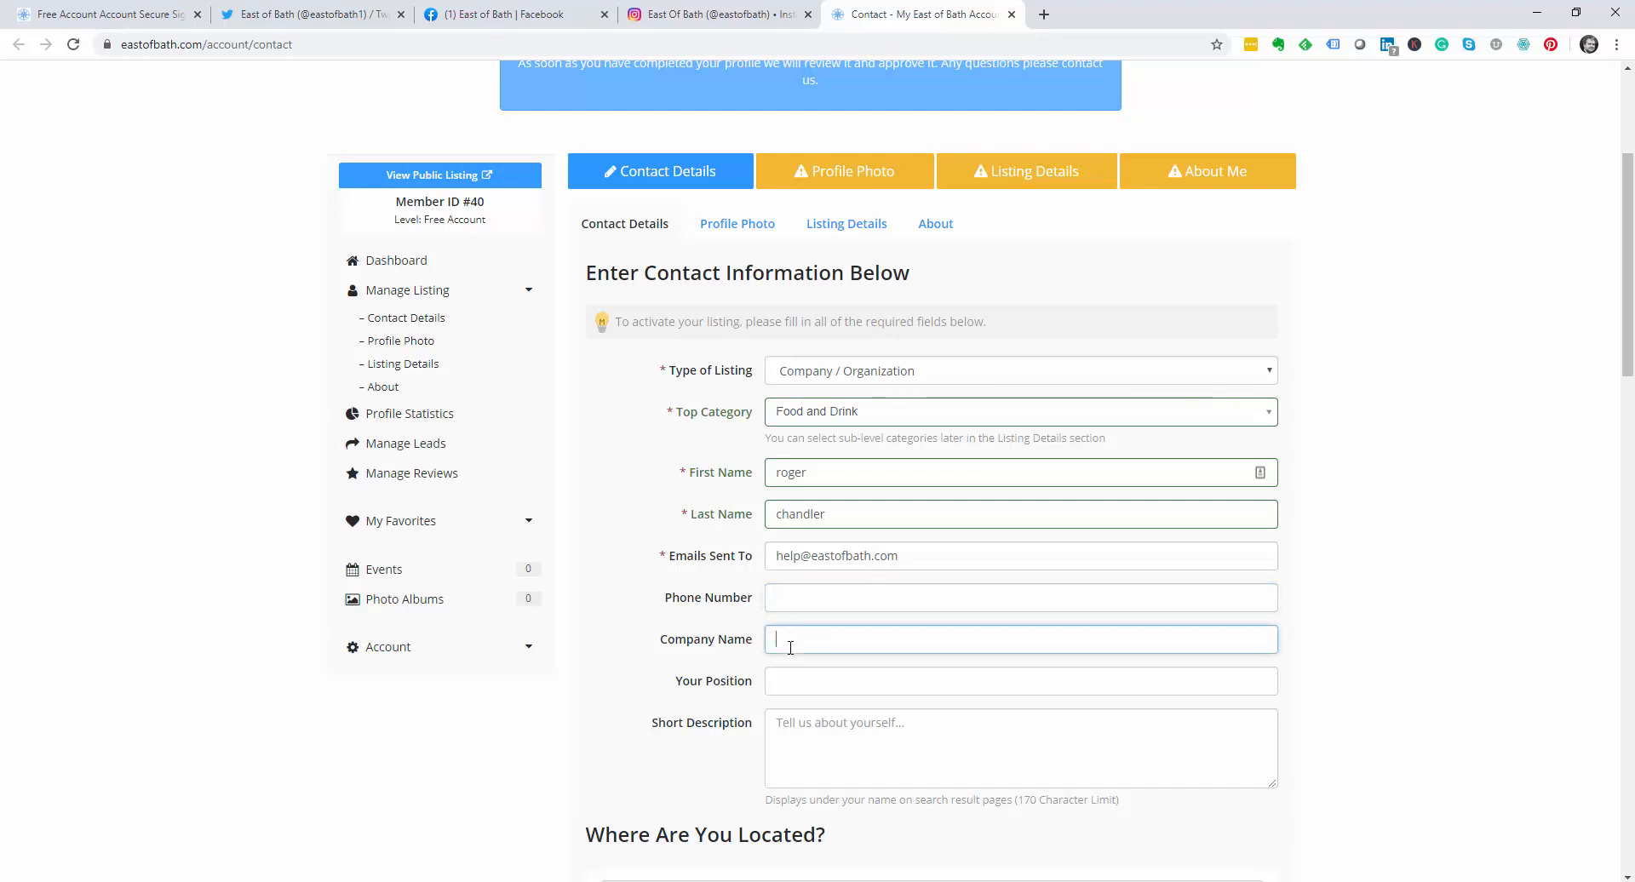
type("East of bath")
key("BackSpace")
key("BackSpace")
key("BackSpace")
type("Bath")
key("Tab")
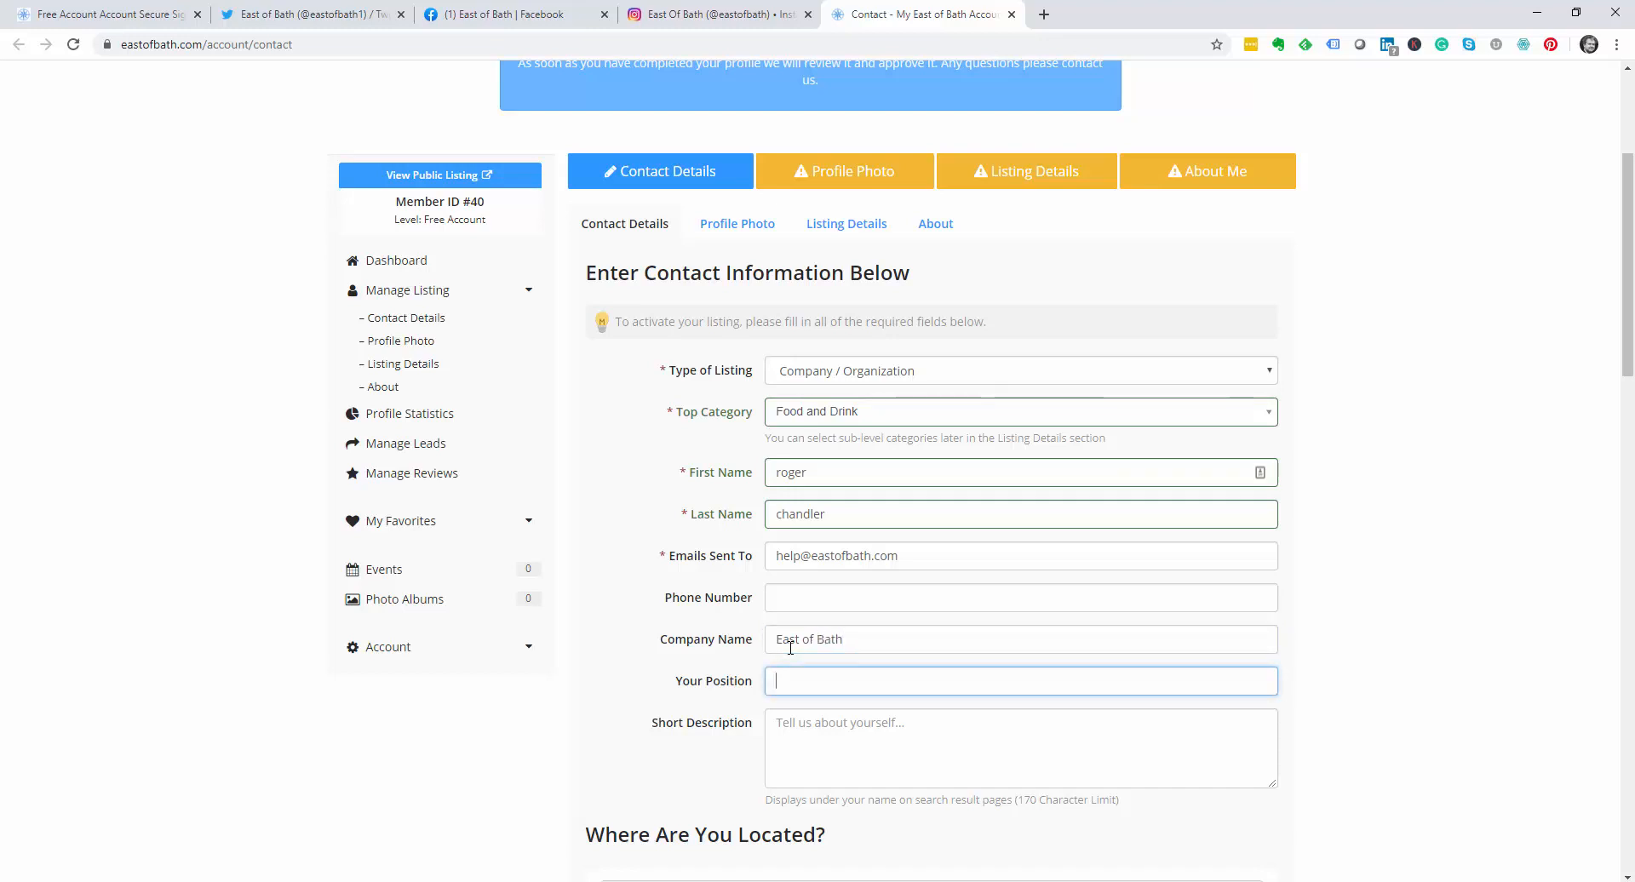
type("founder")
Step: Enter the short description 'East of Bath is an amazing site for local businesses'
key("Tab")
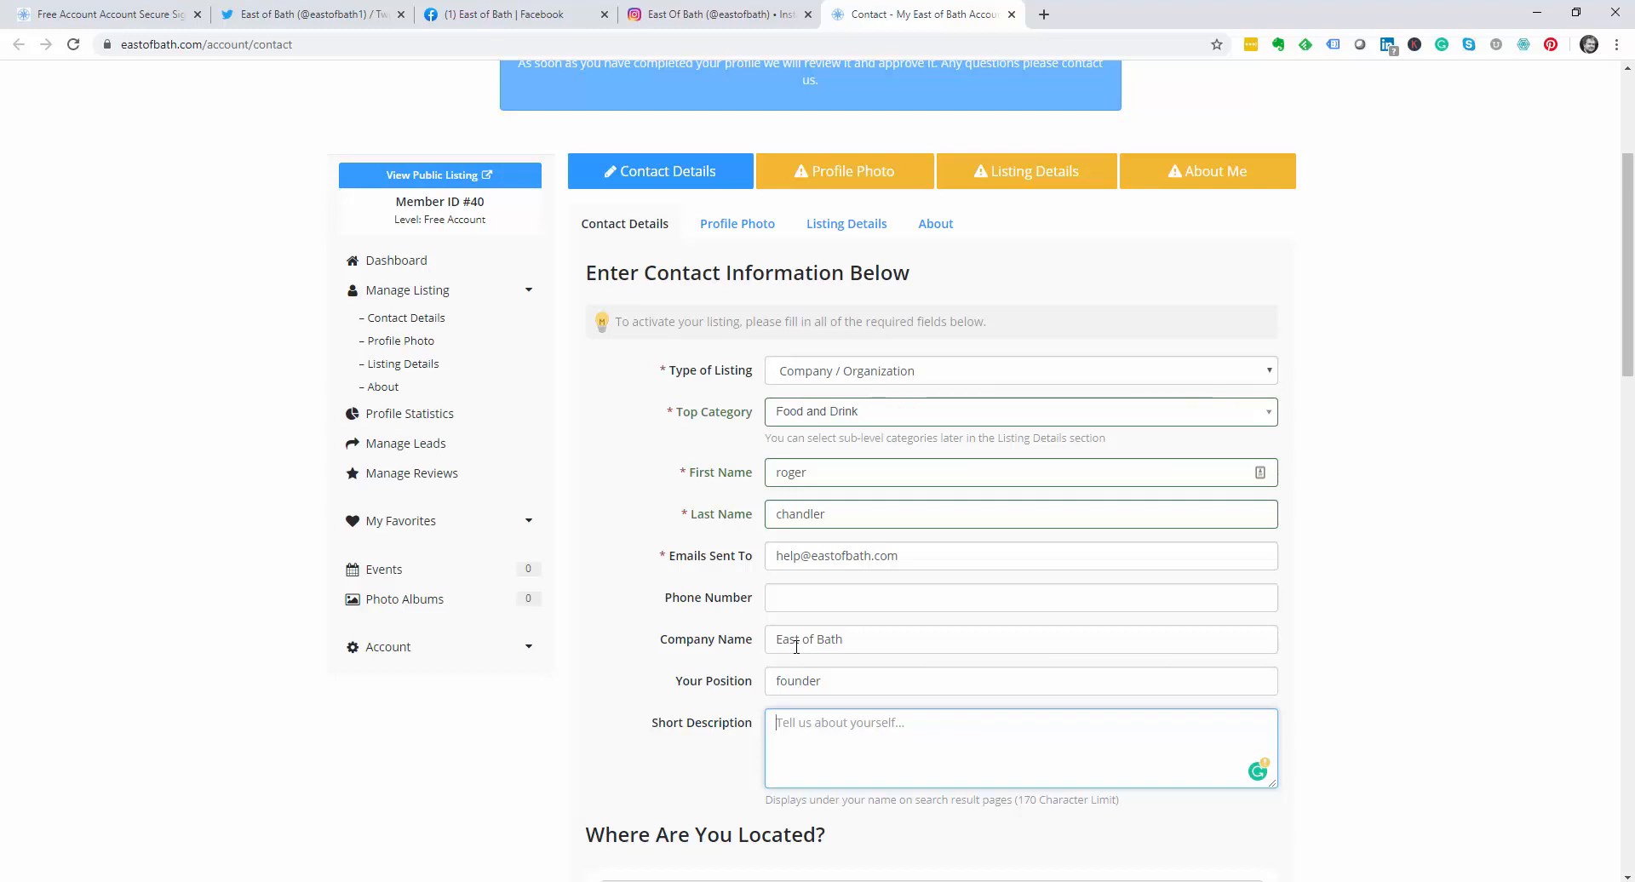
type("East of")
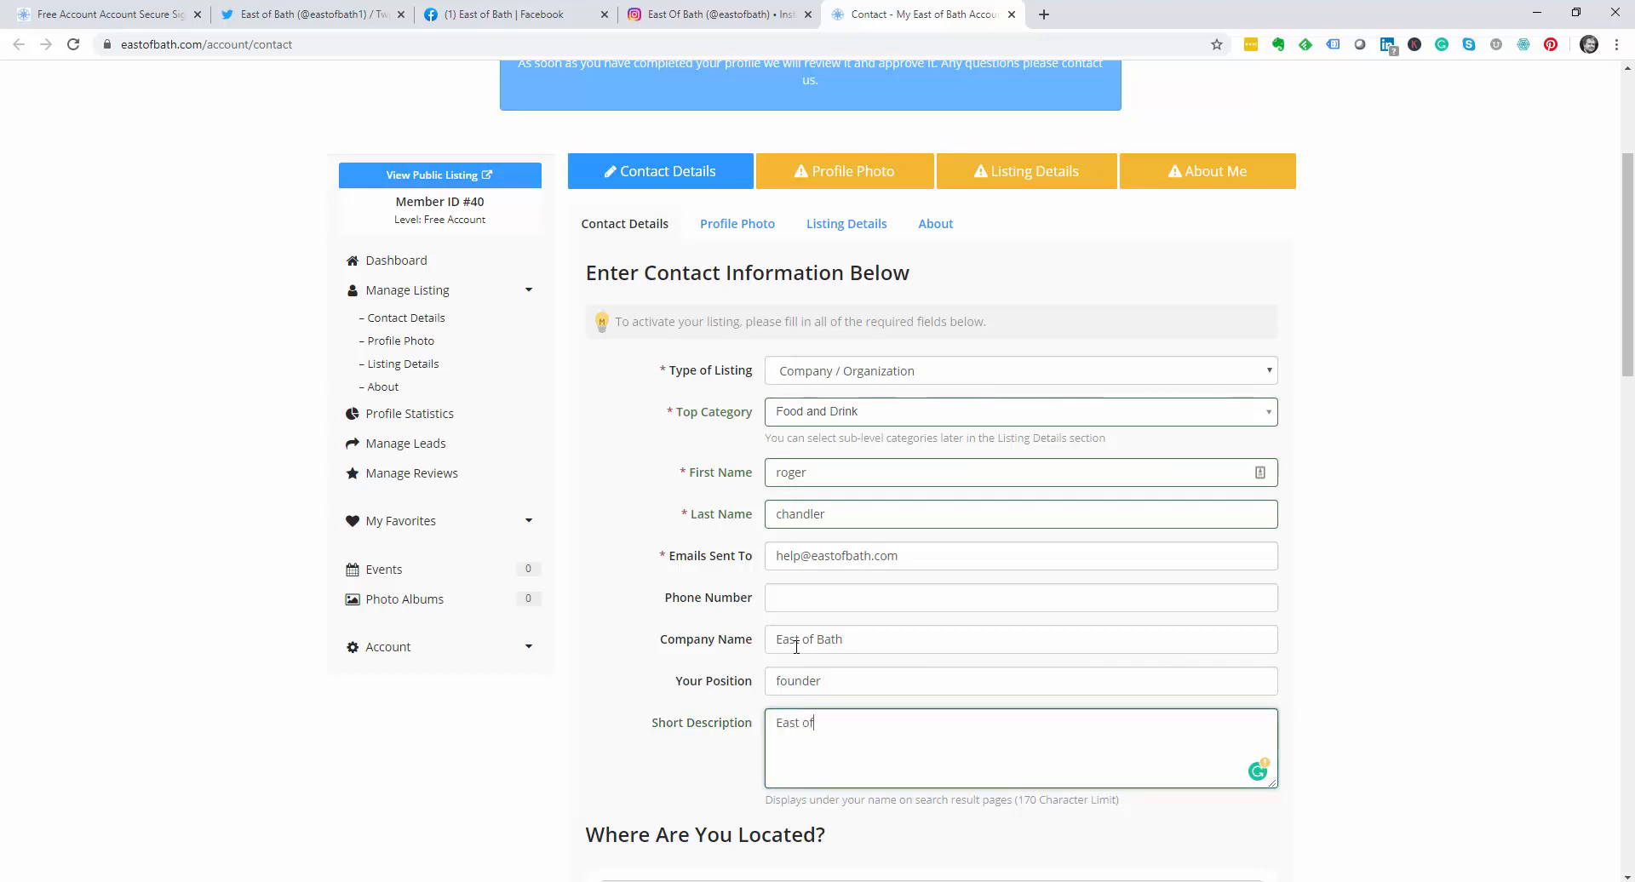
type(" bath is amazing site for local ")
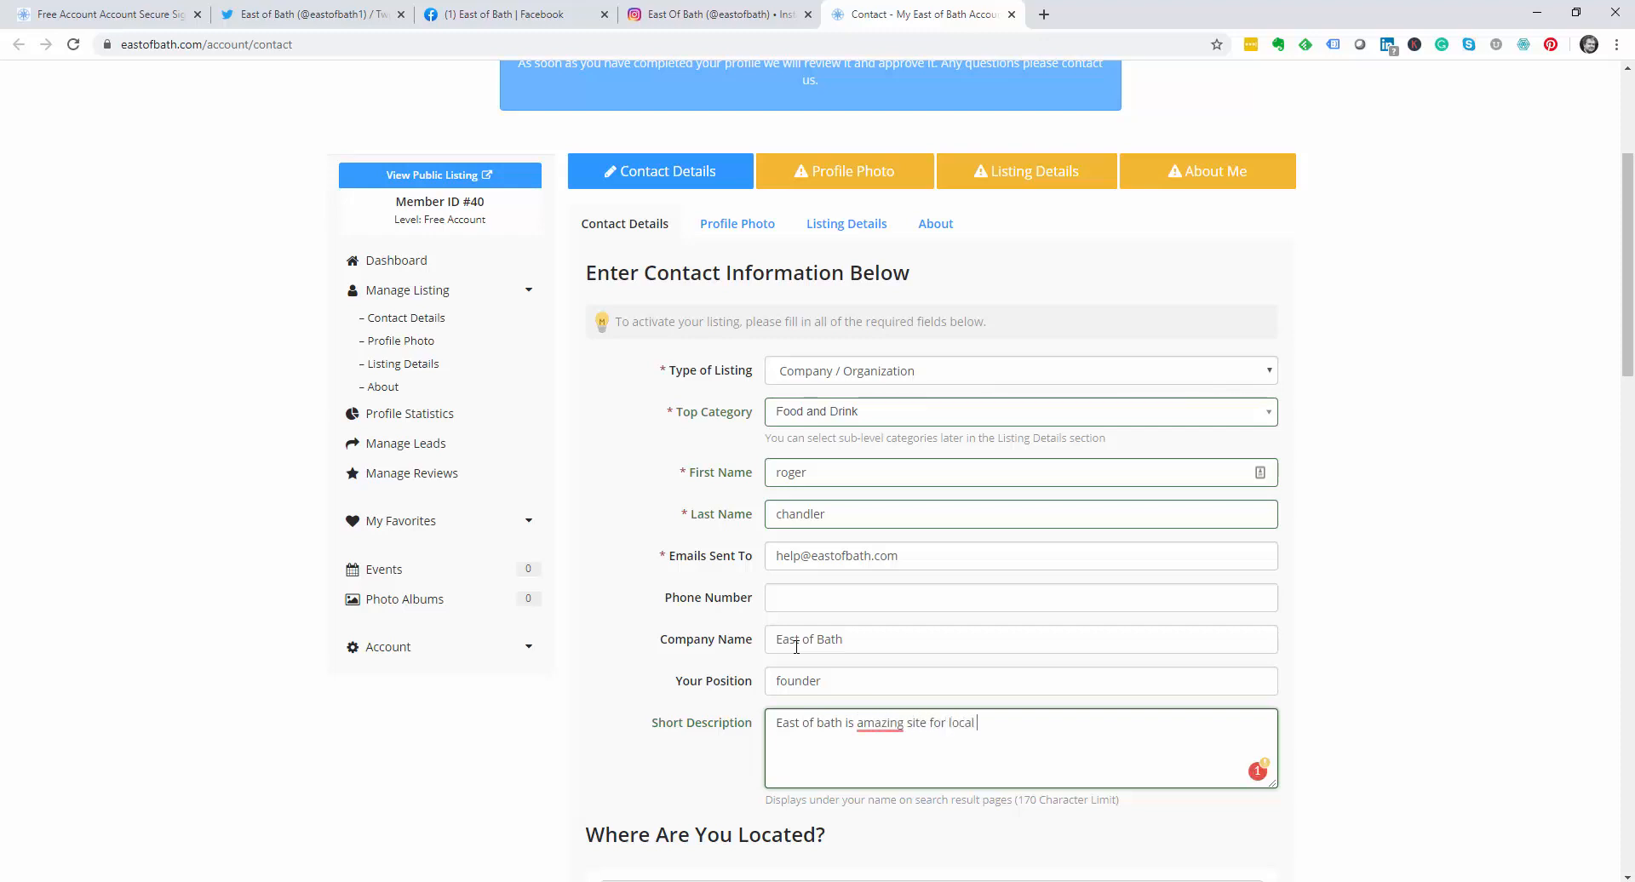
type("businesses")
left_click(857, 724)
type("an")
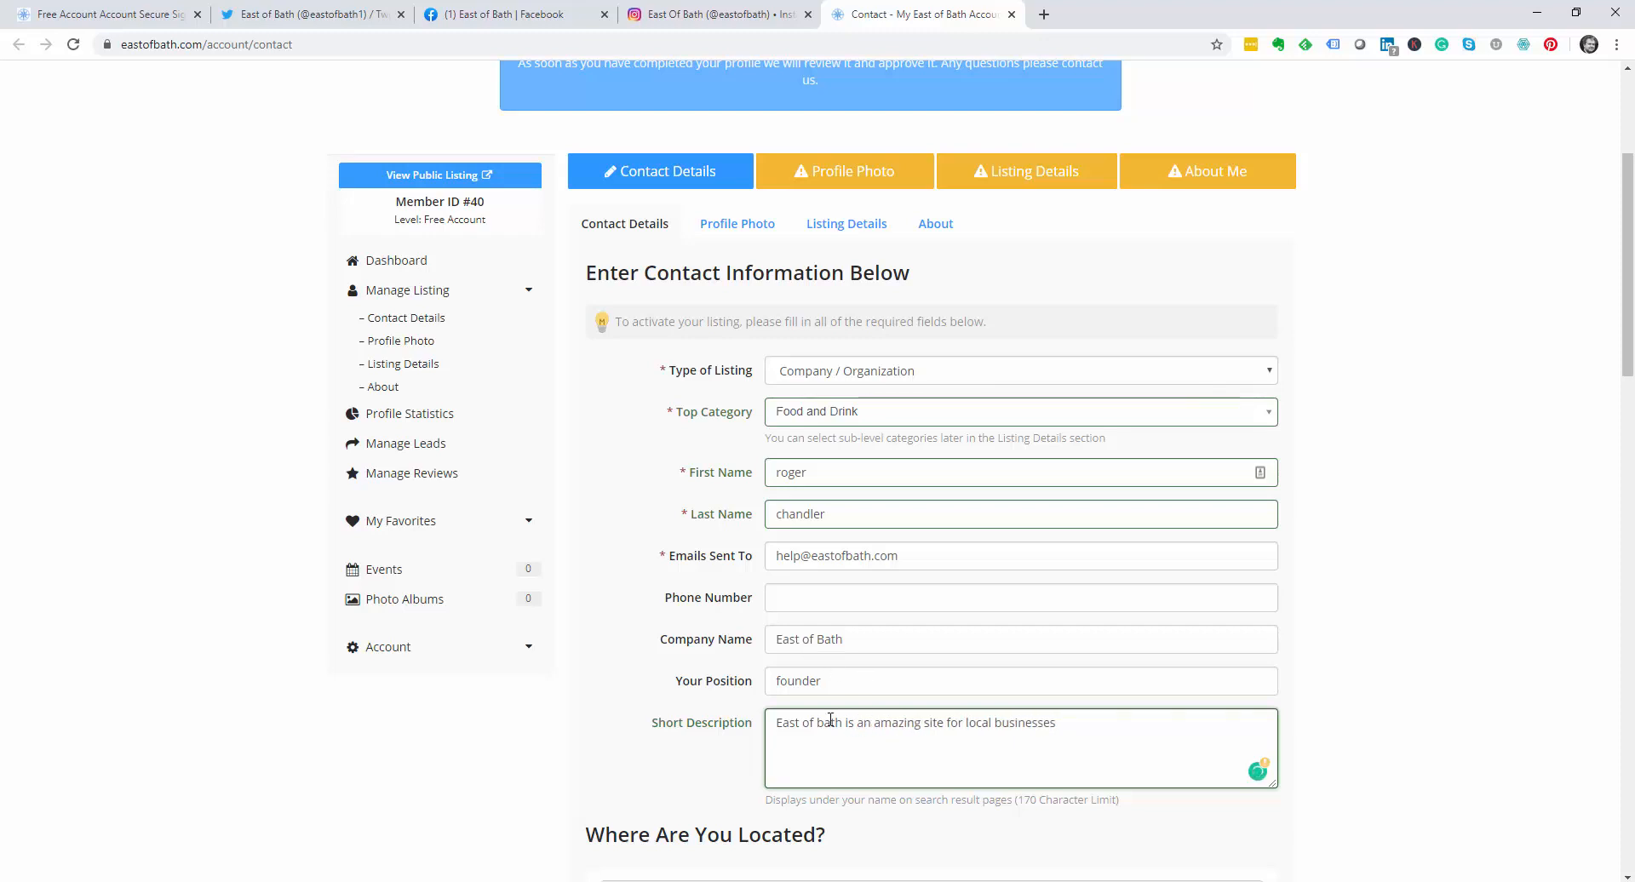
left_click(821, 725)
key("BackSpace")
type("B")
scroll(823, 725, "down", 3)
scroll(823, 724, "down", 2)
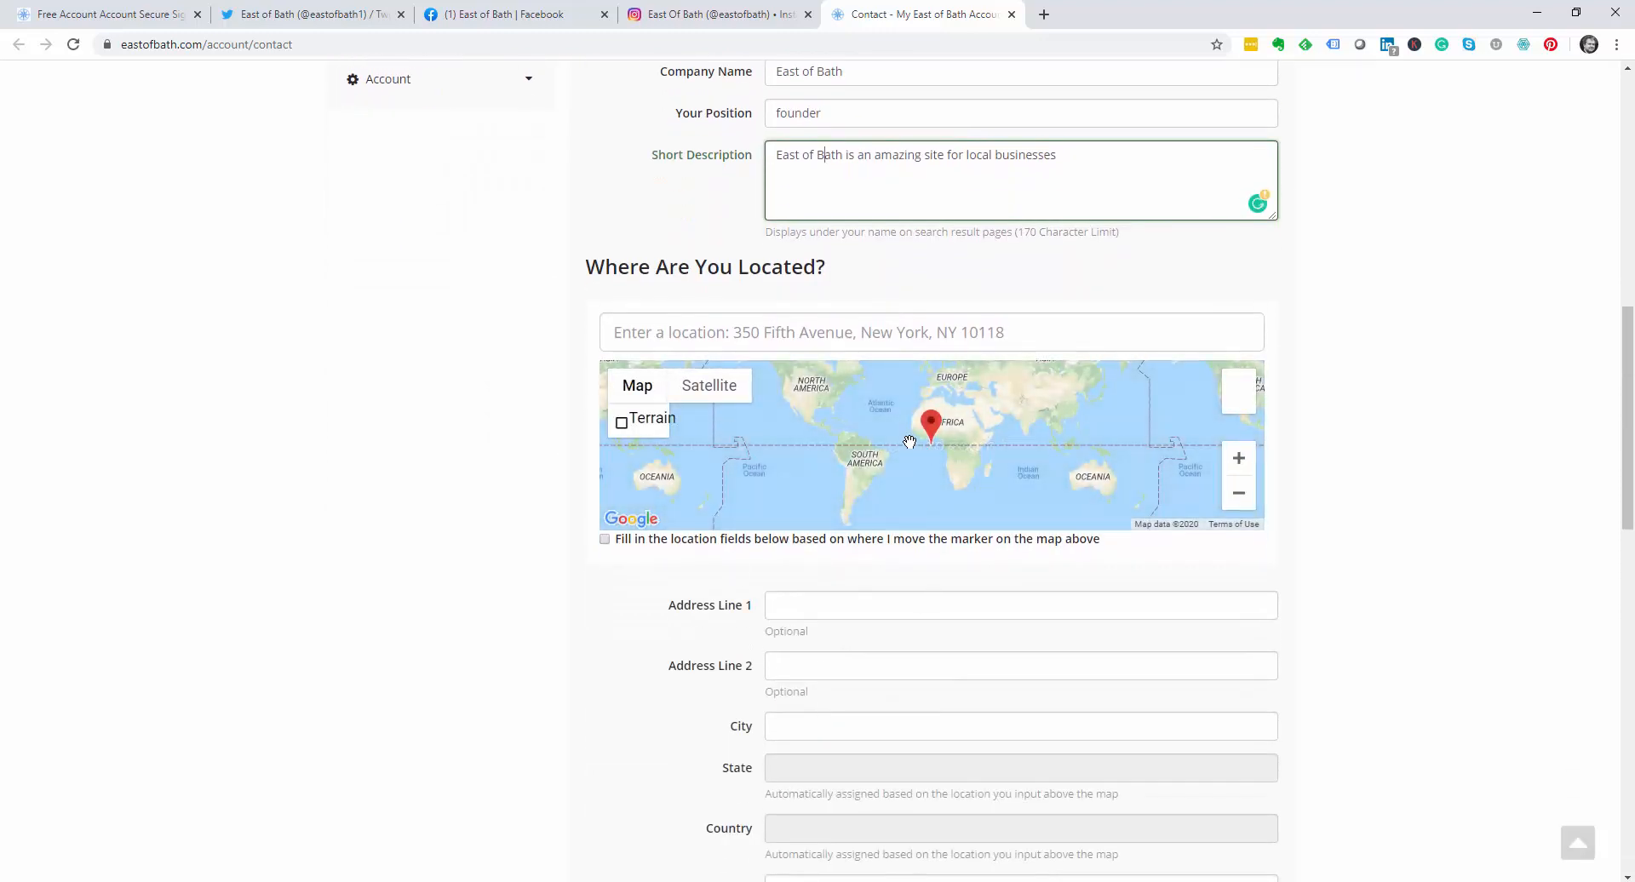
Step: Search 'eagle' and pick Eagle Road, Batheaston as location, then begin extending the BA1 postal code
left_click(686, 344)
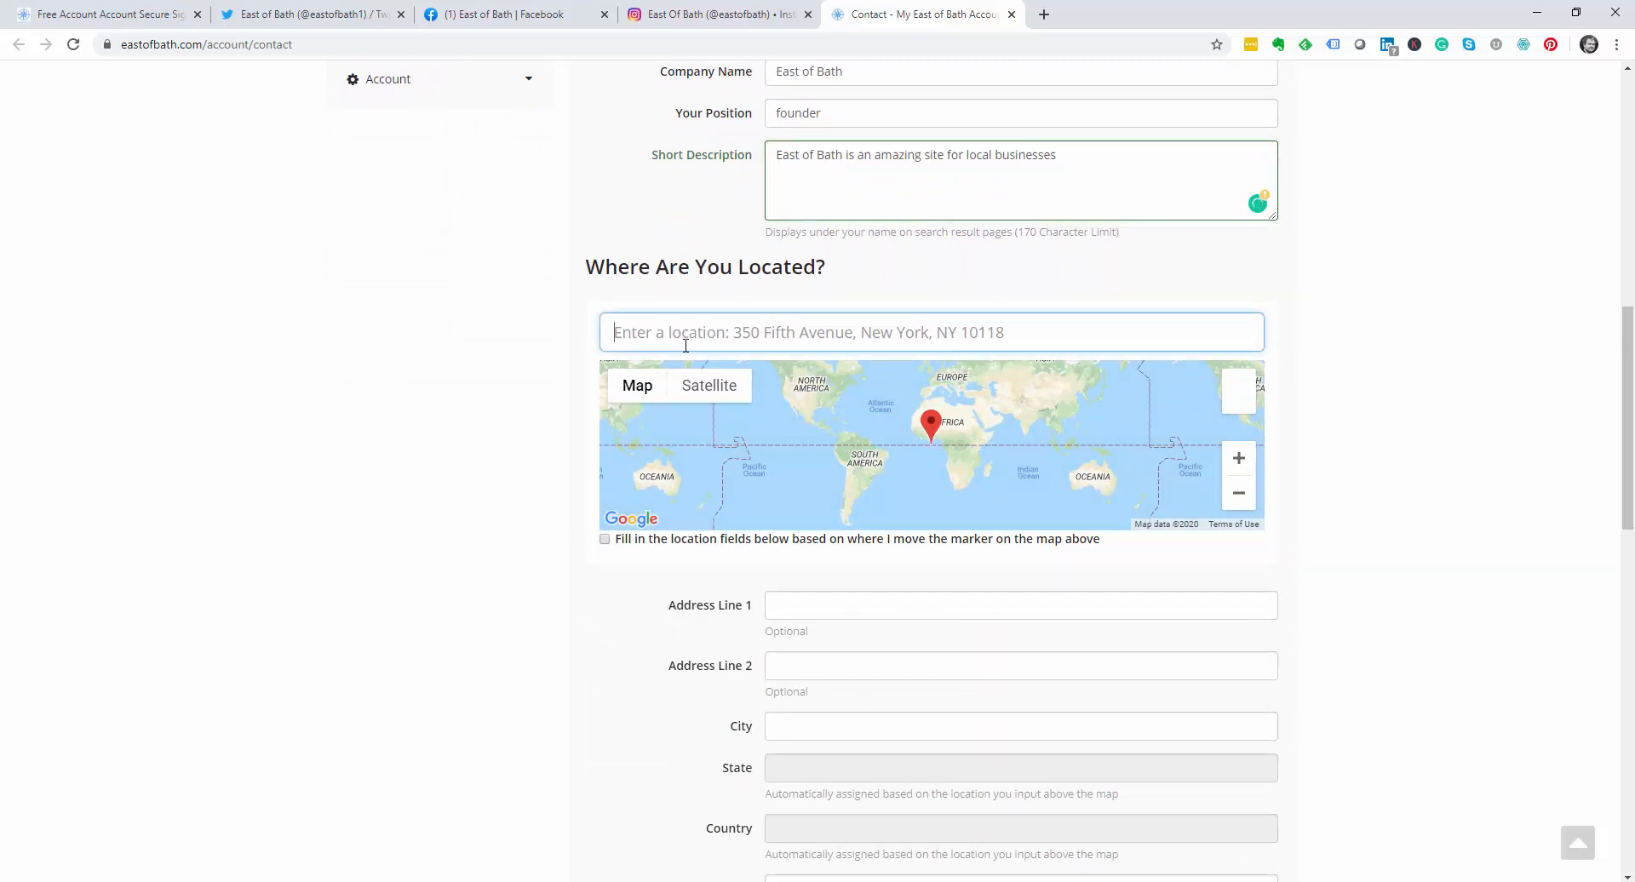
type("eagle")
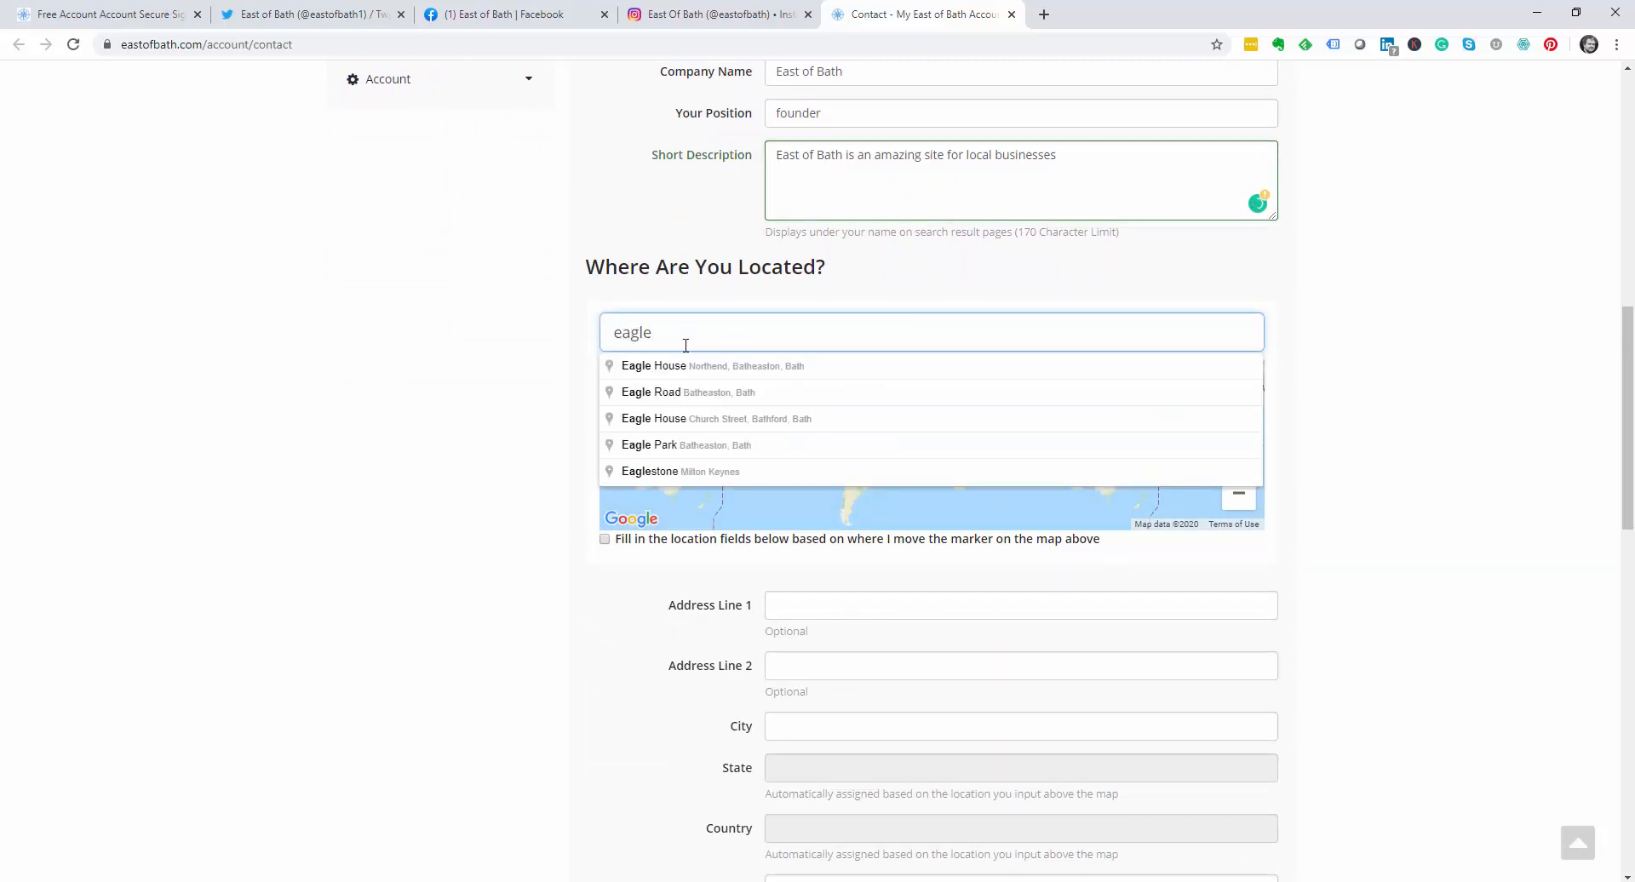
left_click(703, 393)
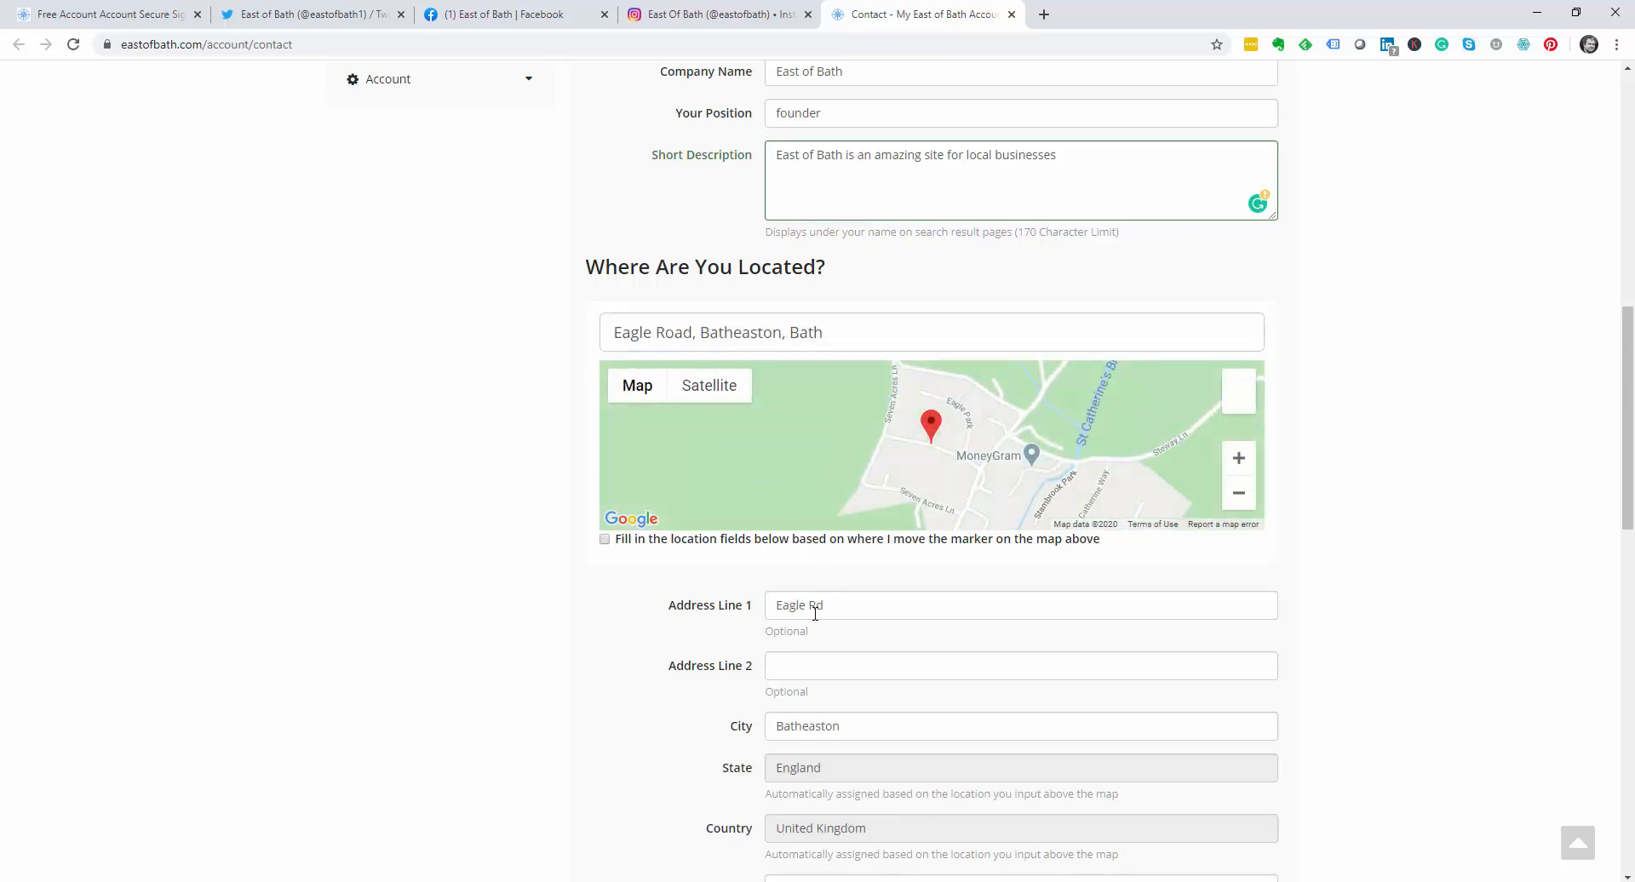
scroll(832, 720, "down", 1)
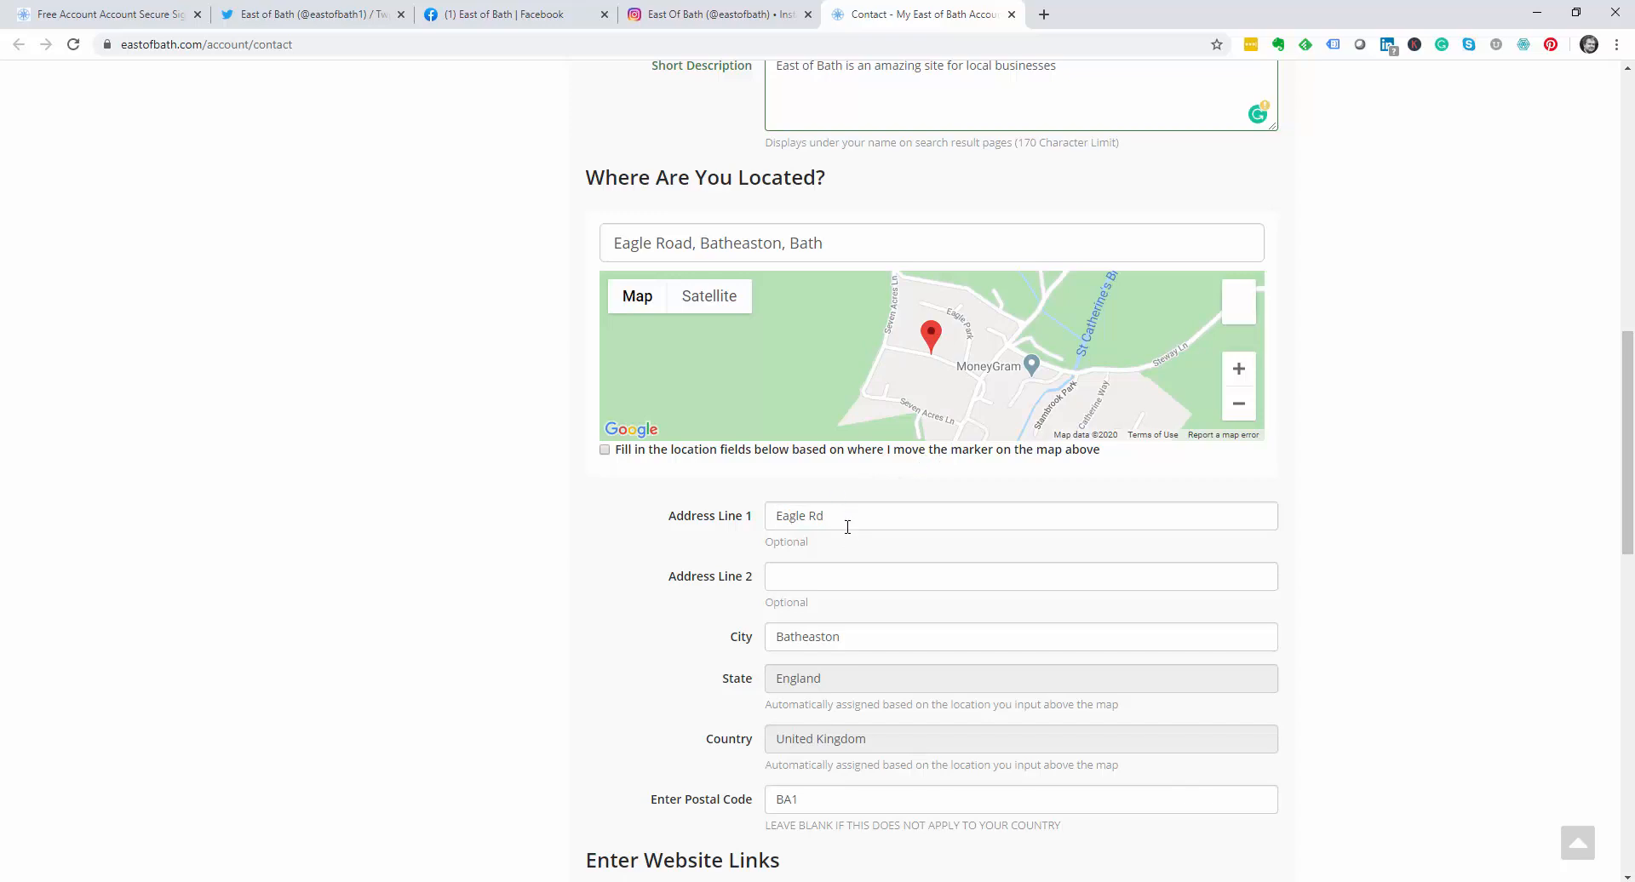
scroll(851, 671, "down", 2)
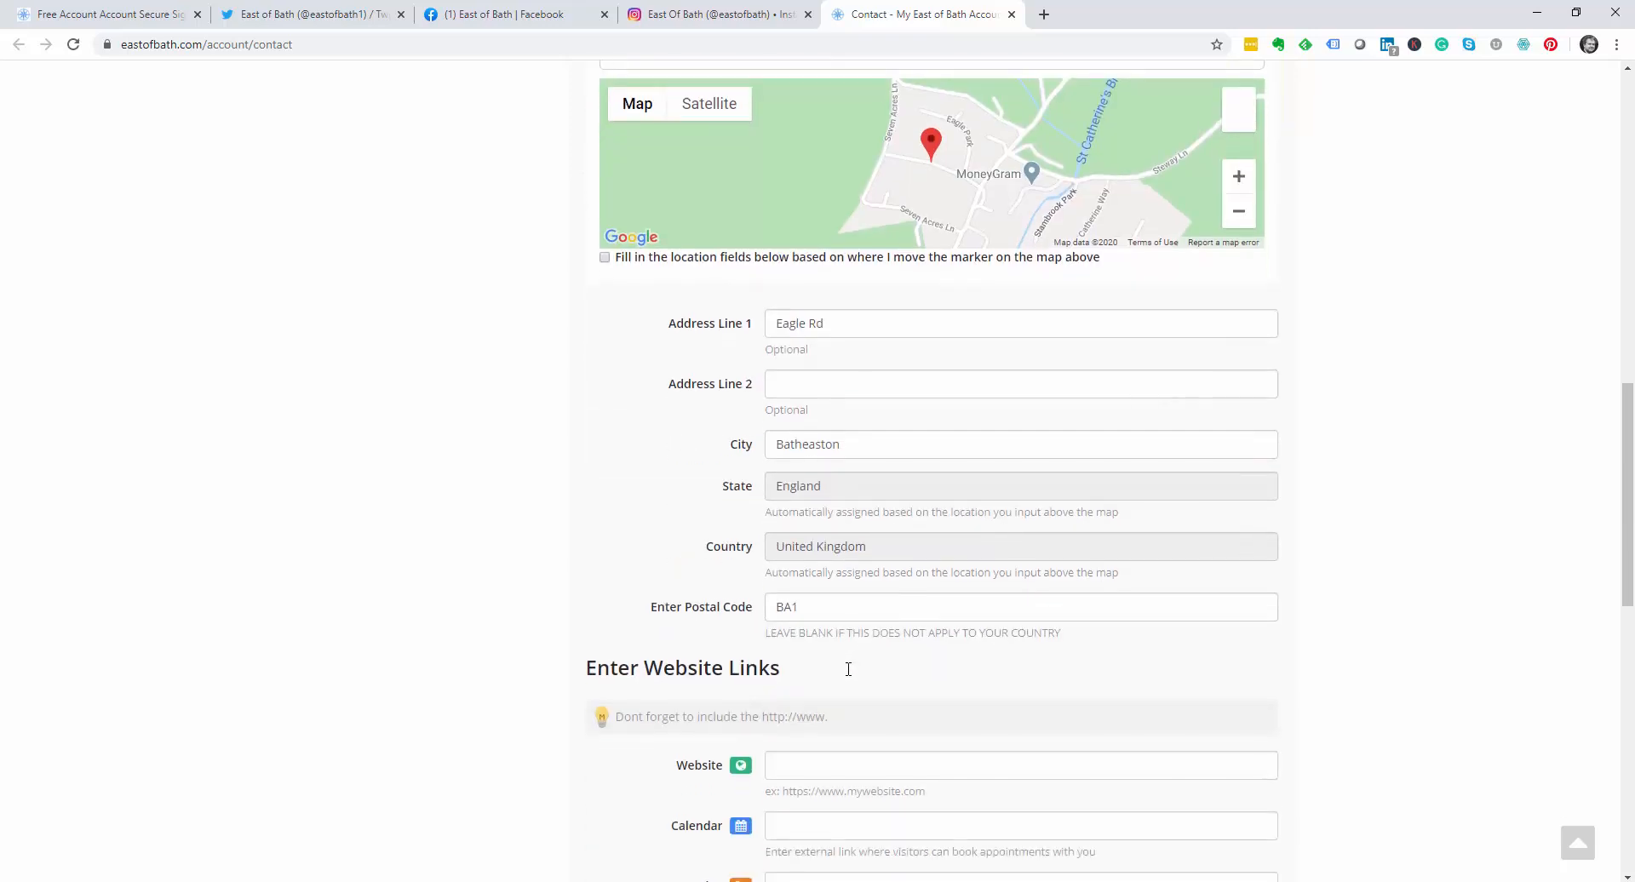
left_click(816, 605)
type("&")
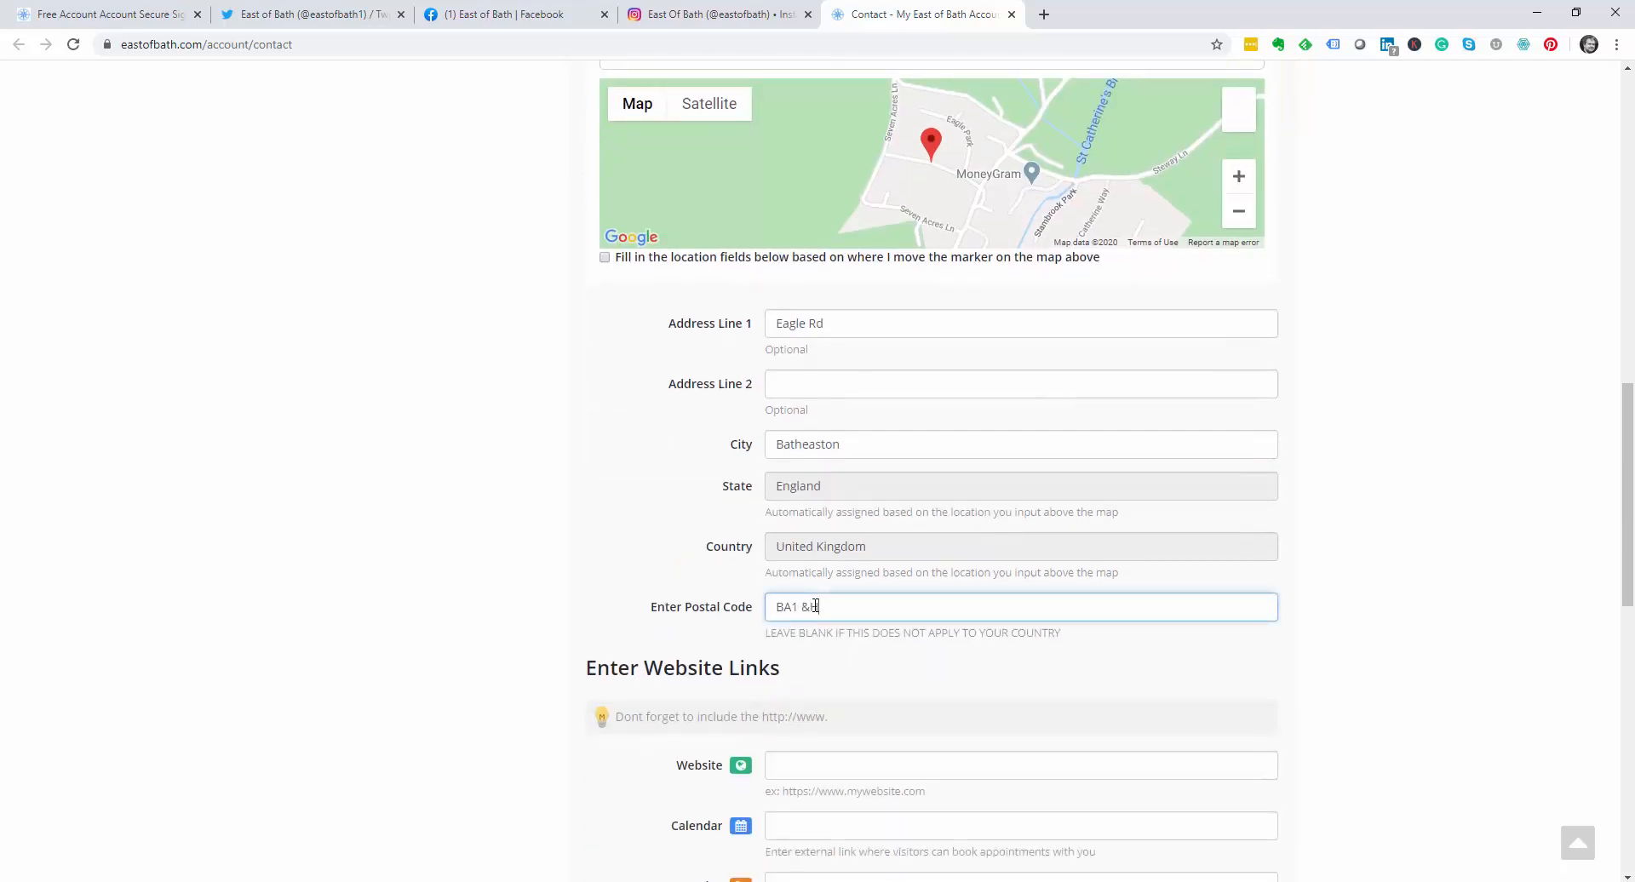
key("BackSpace")
scroll(815, 605, "down", 4)
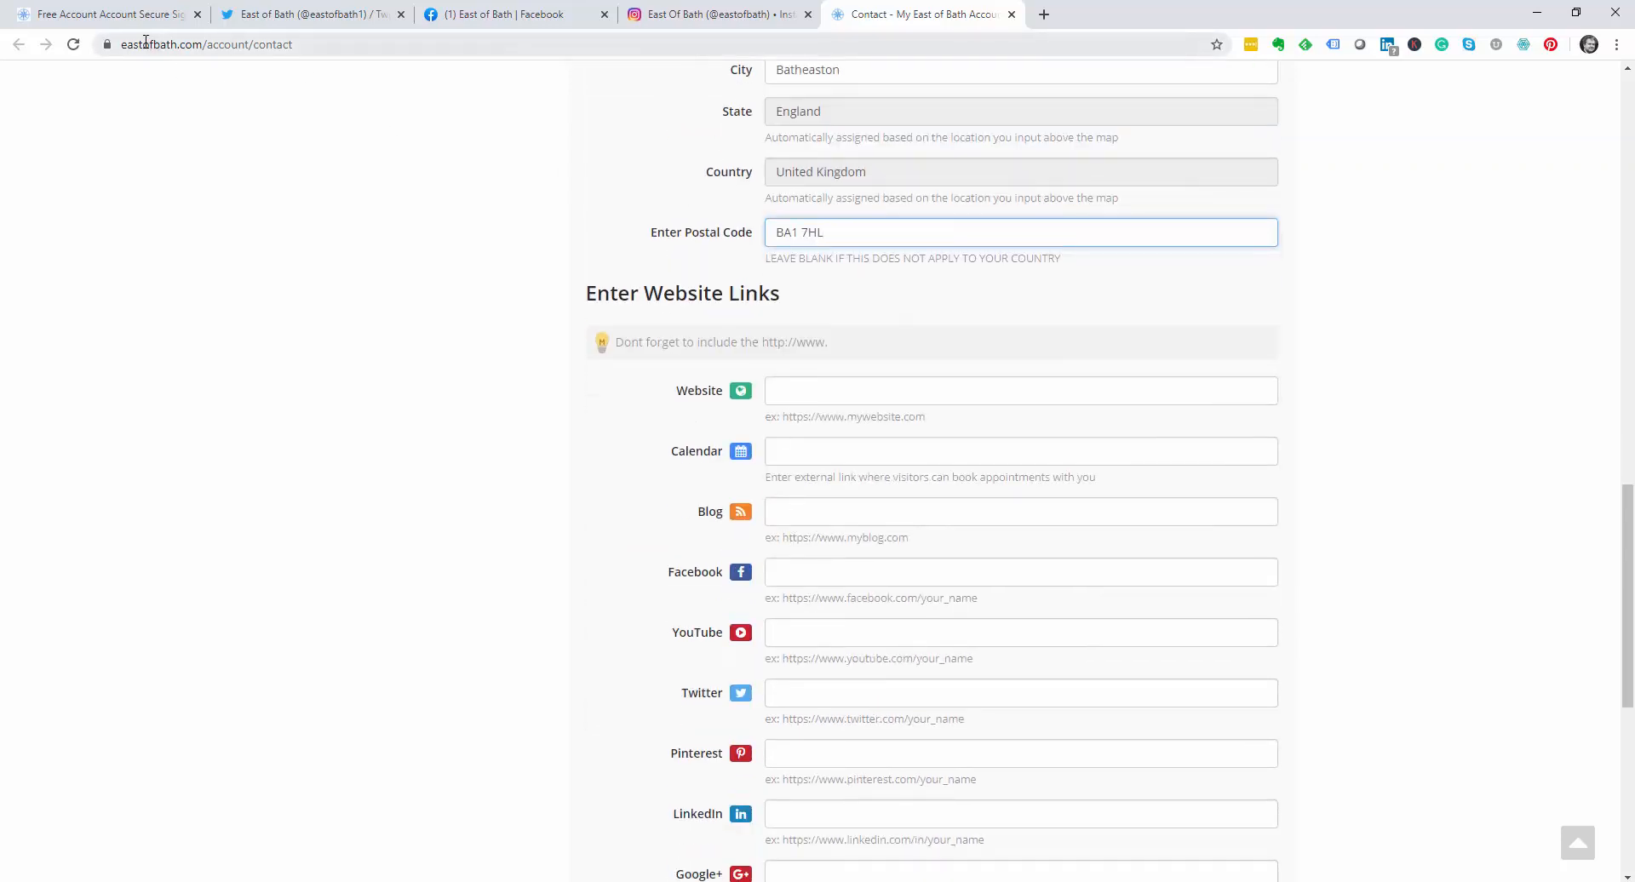
Step: Copy the East of Bath site address and paste it into the Website field
left_click(132, 13)
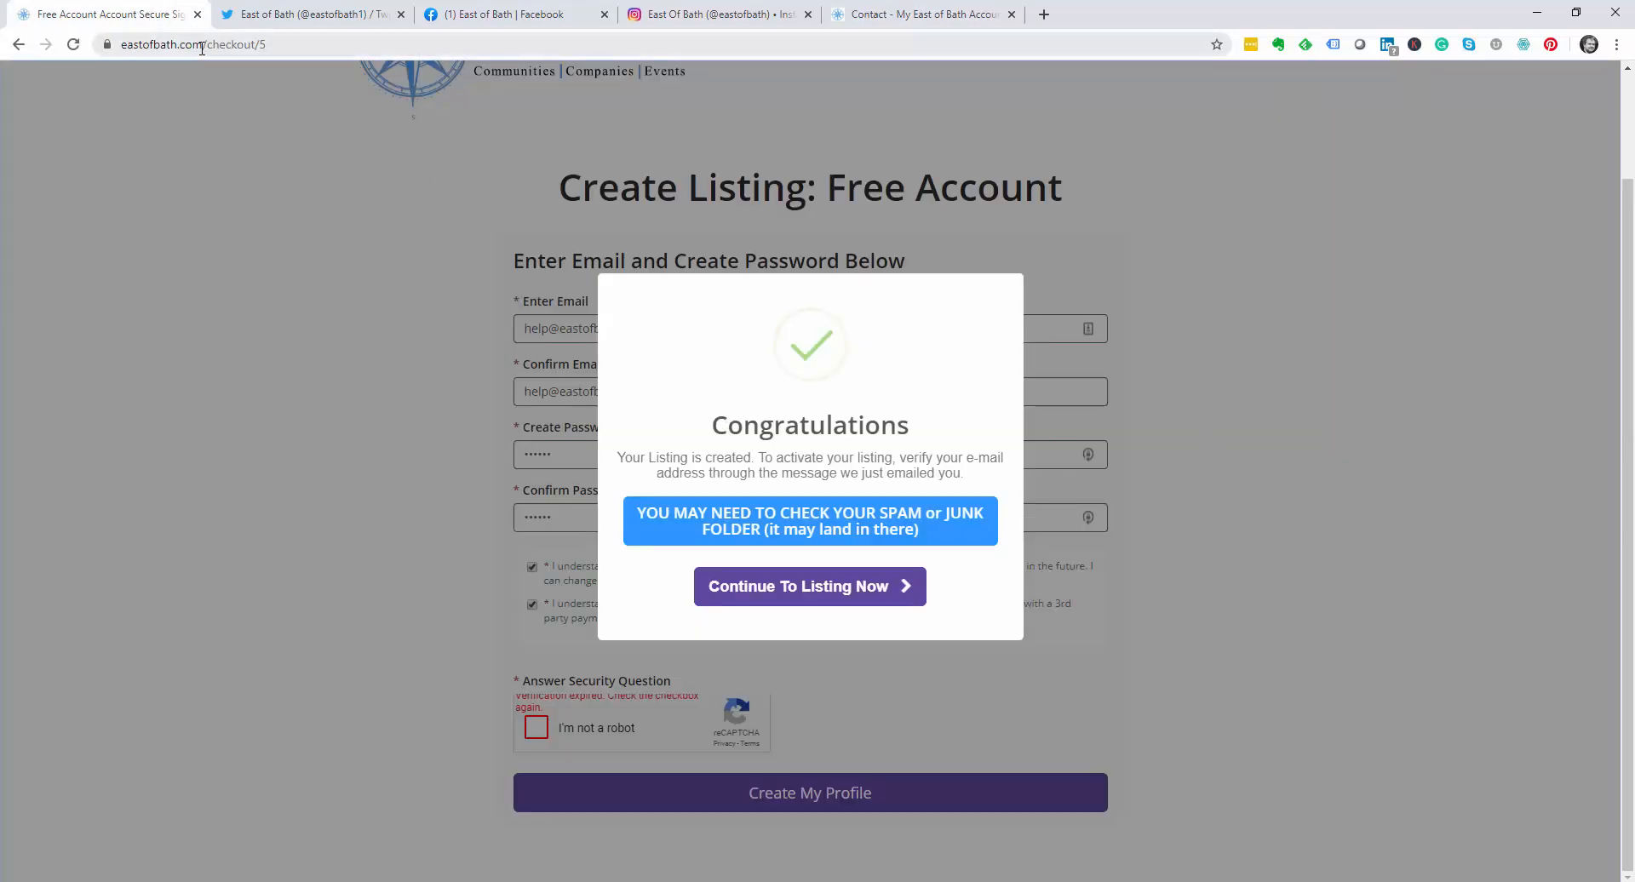
left_click_drag(202, 48, 3, 46)
key("ctrl+c")
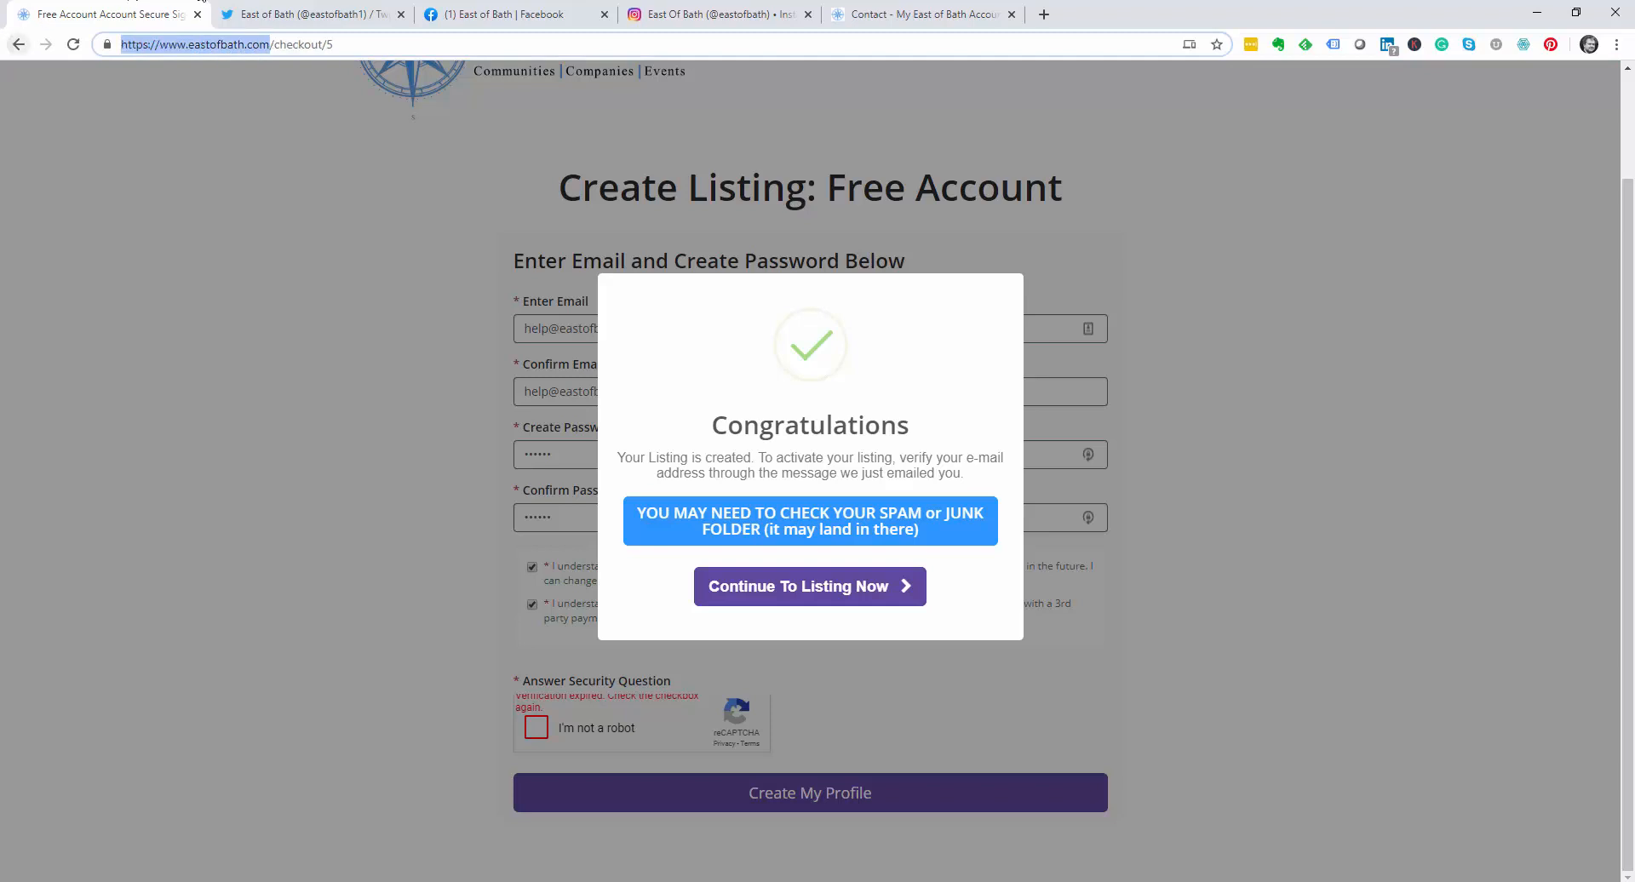
left_click(899, 15)
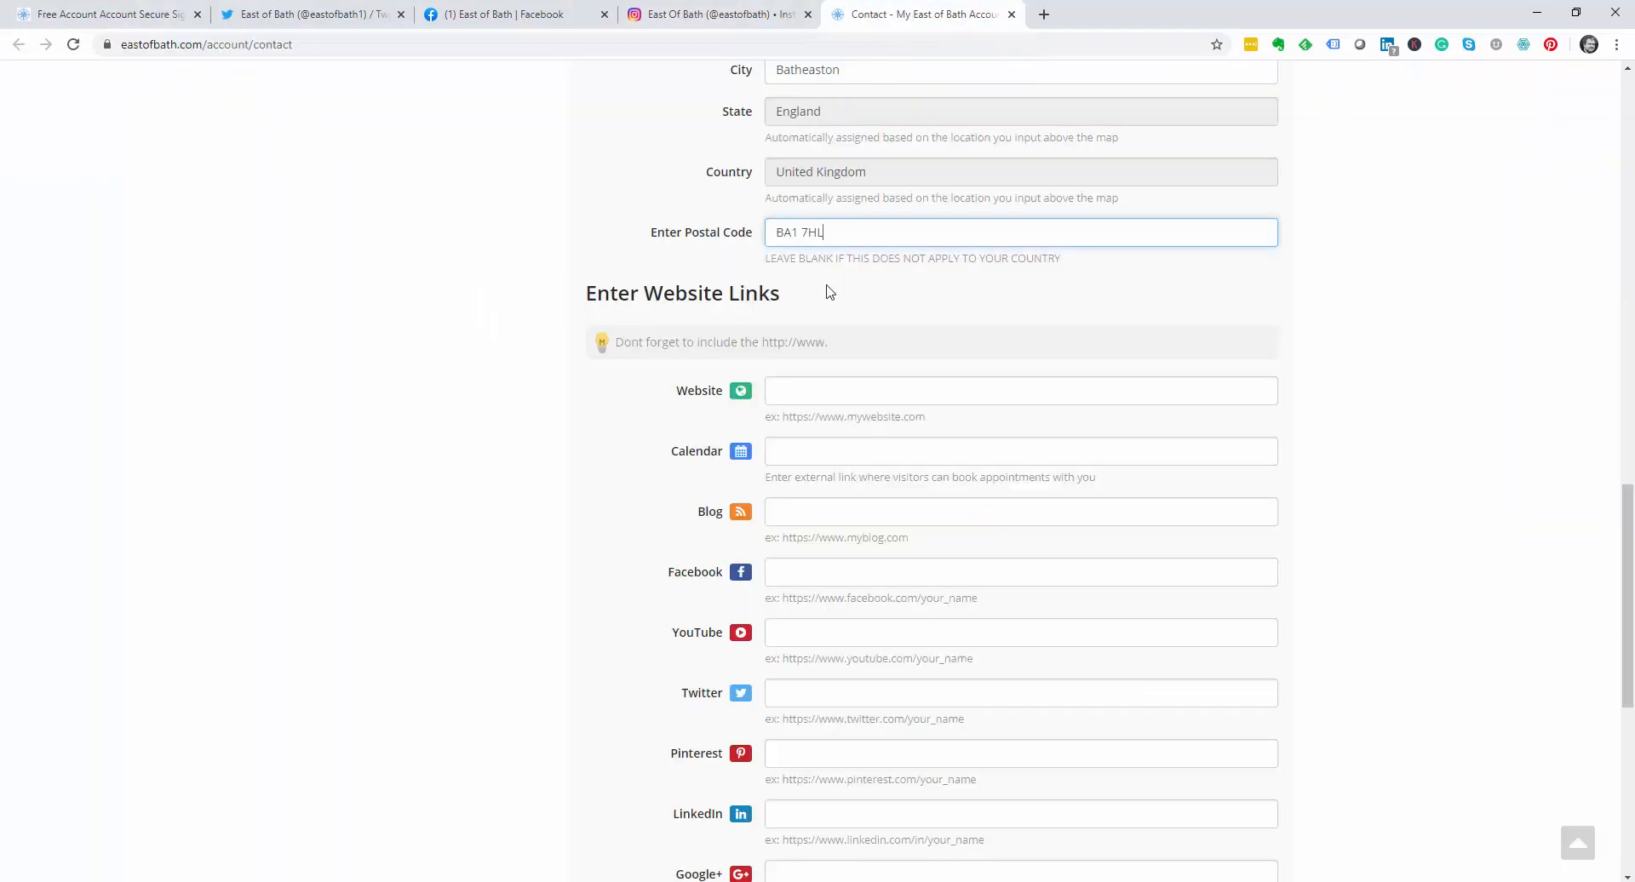
left_click(802, 384)
key("ctrl+v")
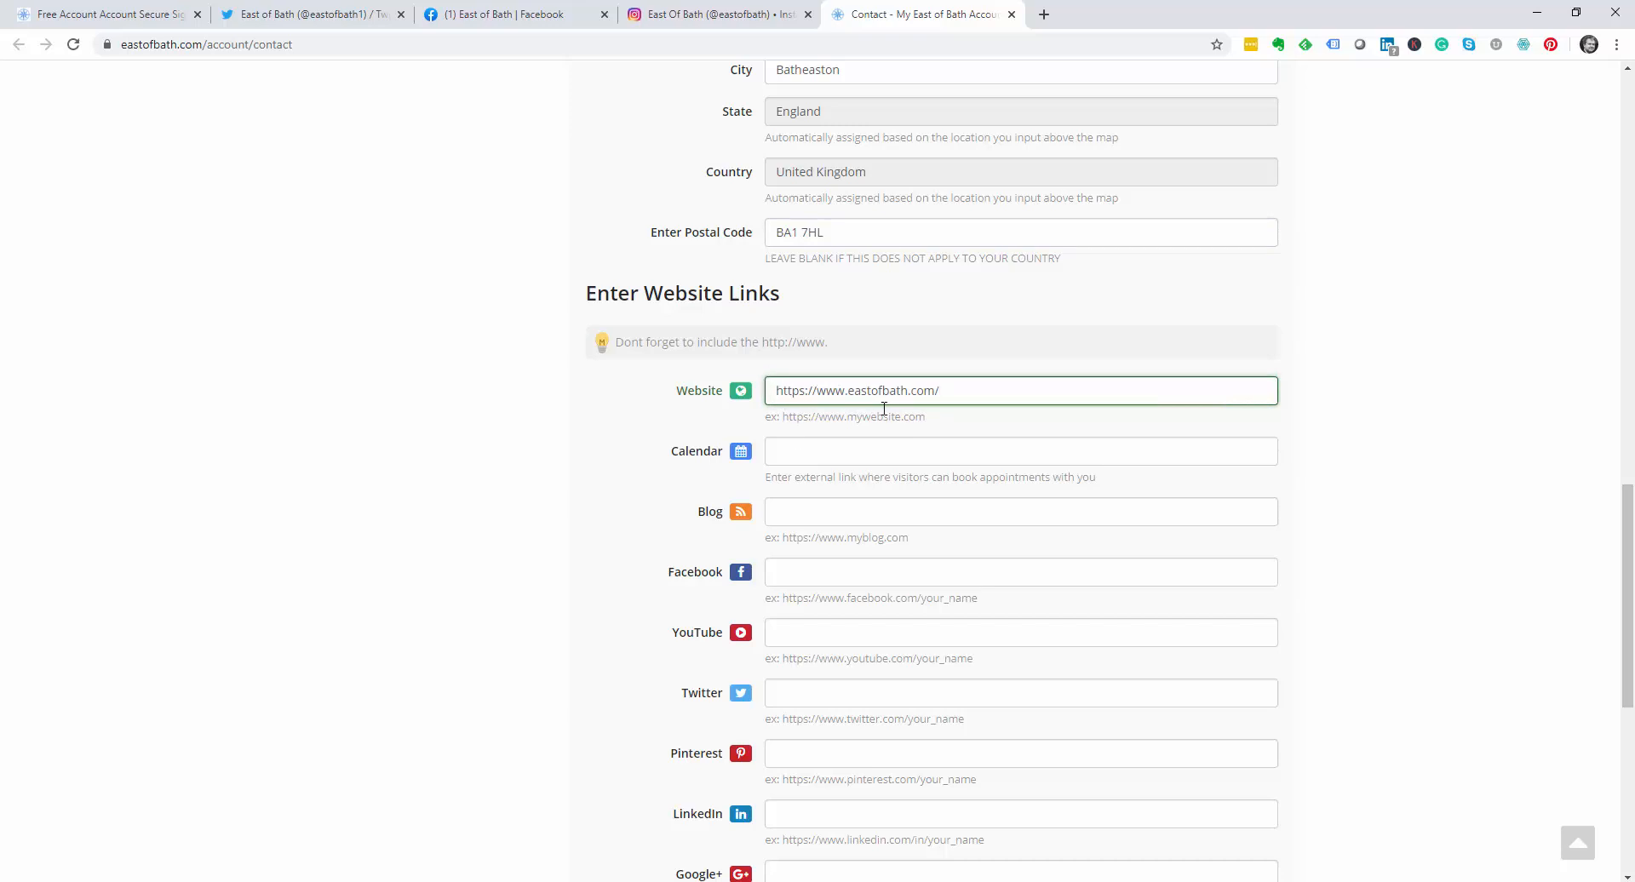
scroll(823, 512, "down", 3)
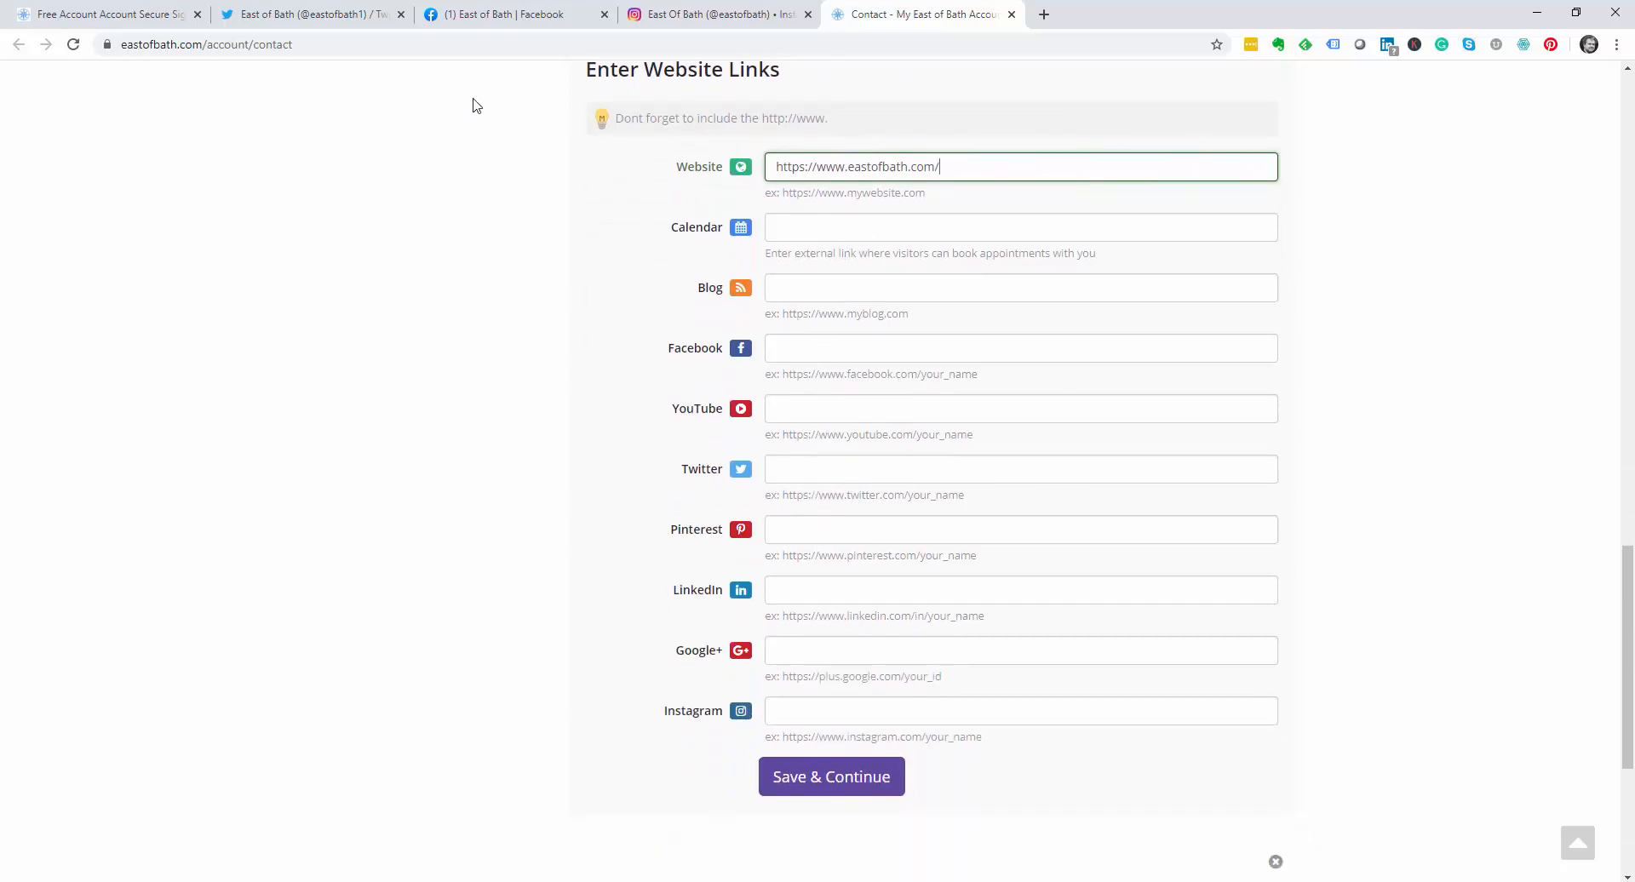
Step: Paste the Facebook page address into the Facebook field and copy the Twitter profile address
left_click(470, 17)
key("ctrl+c")
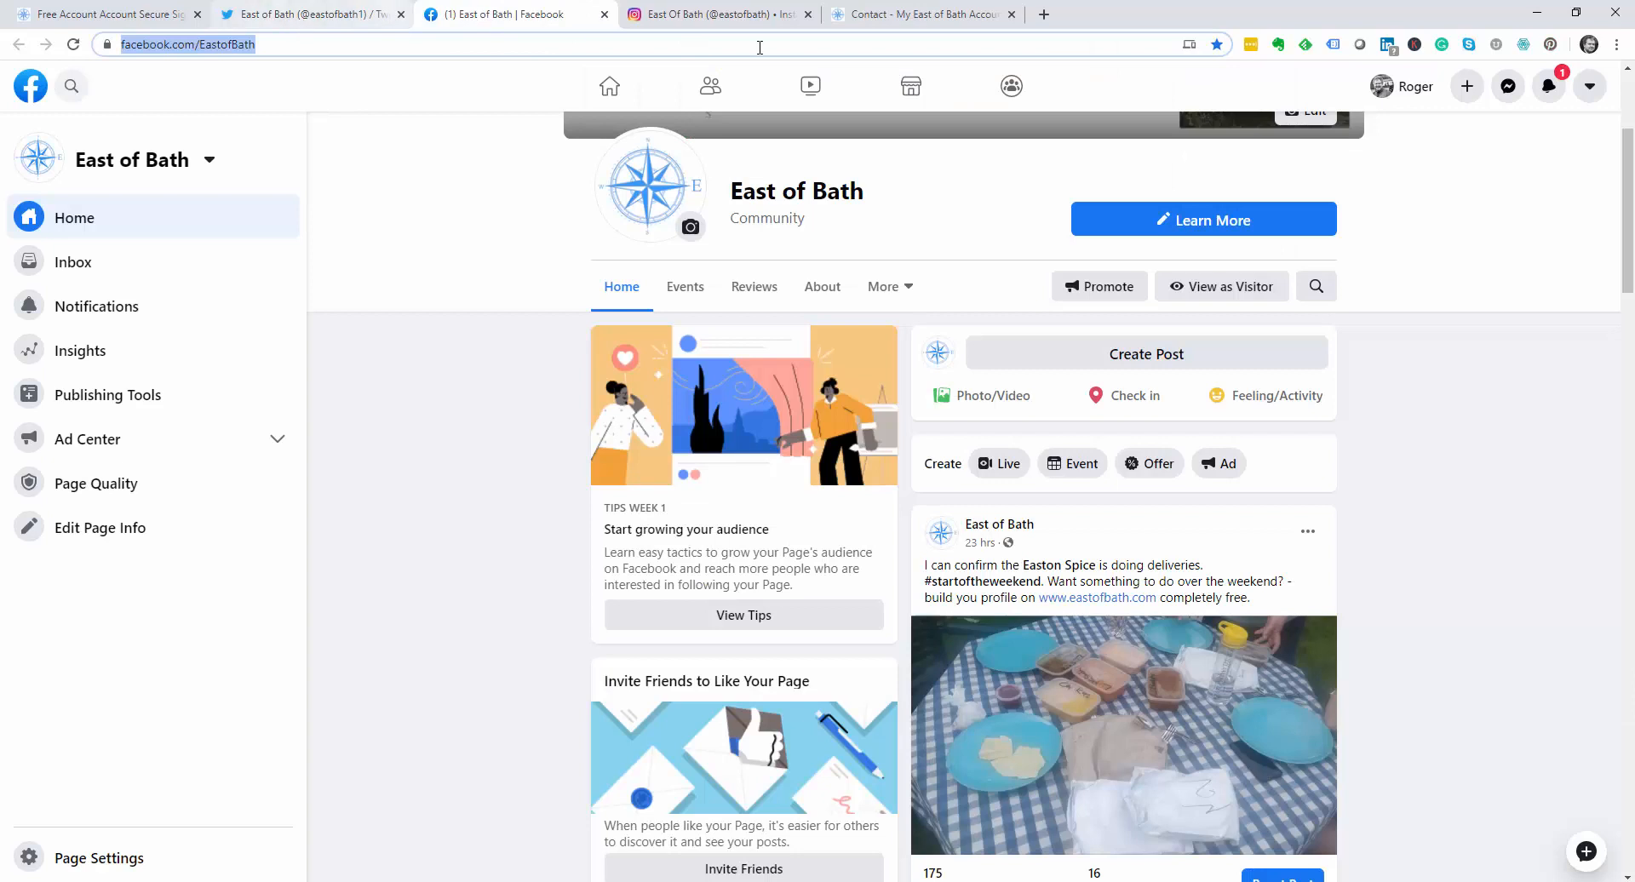
left_click(915, 14)
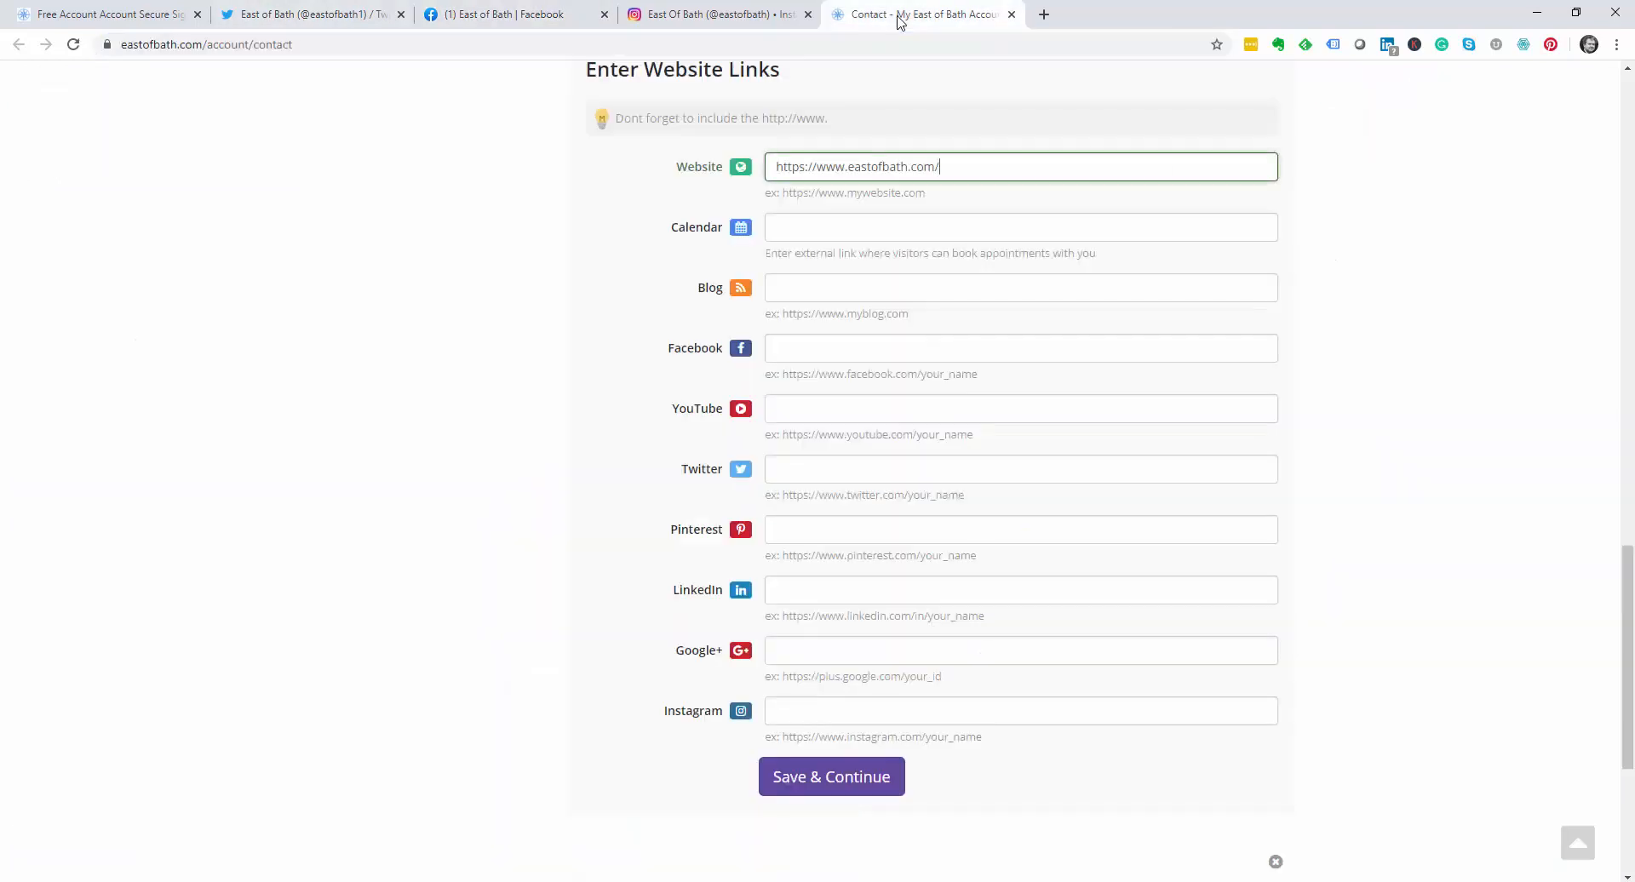
left_click(821, 341)
key("ctrl+v")
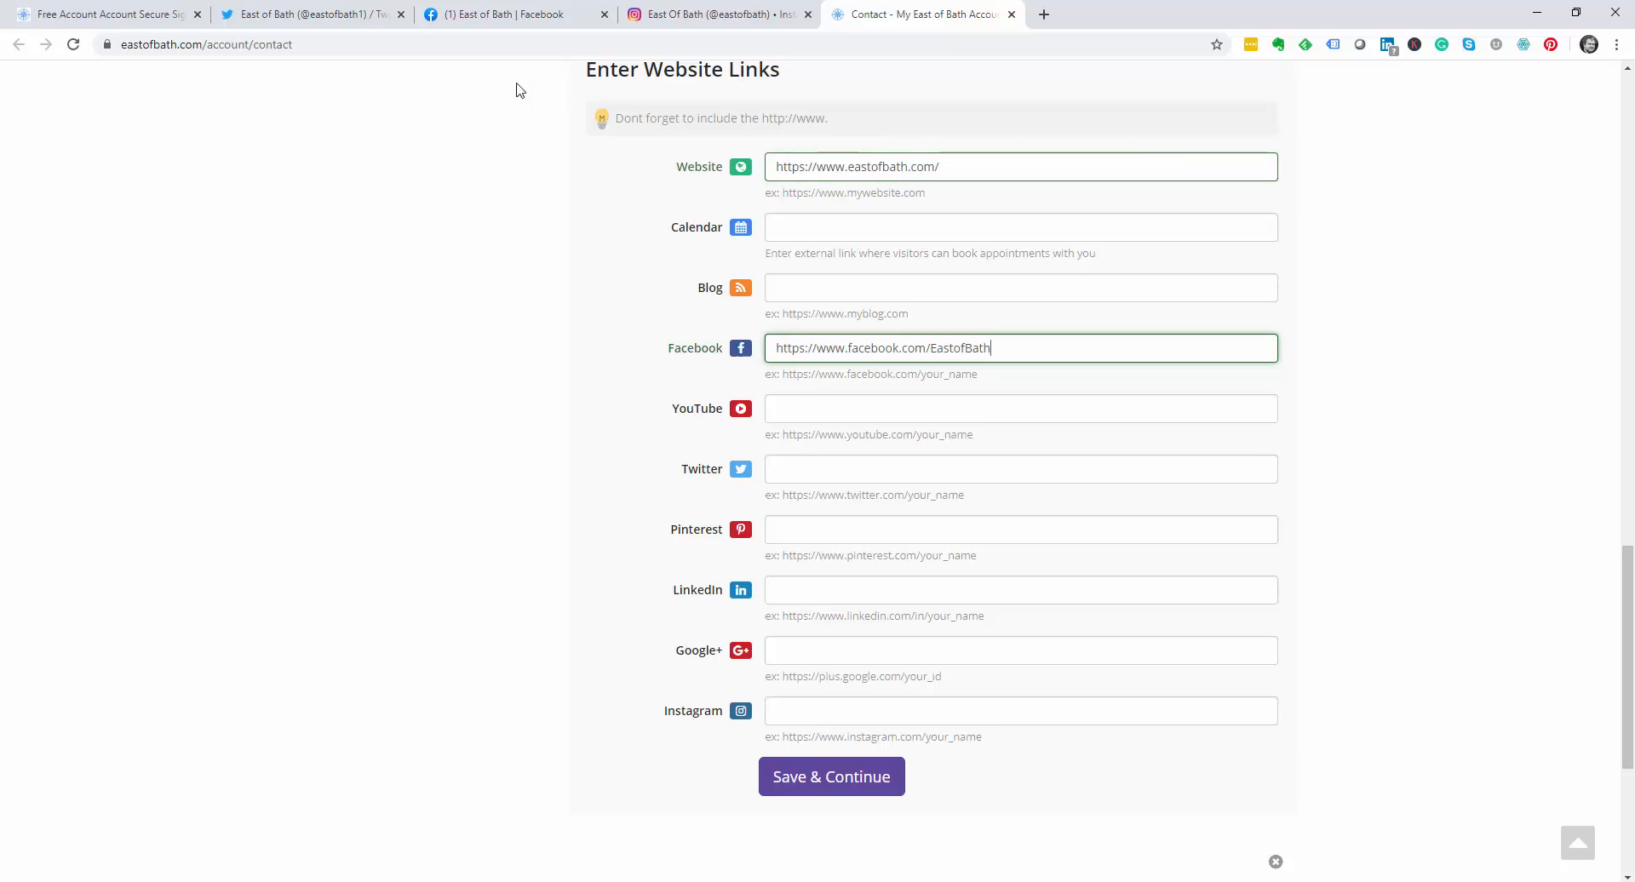
left_click(304, 16)
left_click(306, 45)
key("ctrl+c")
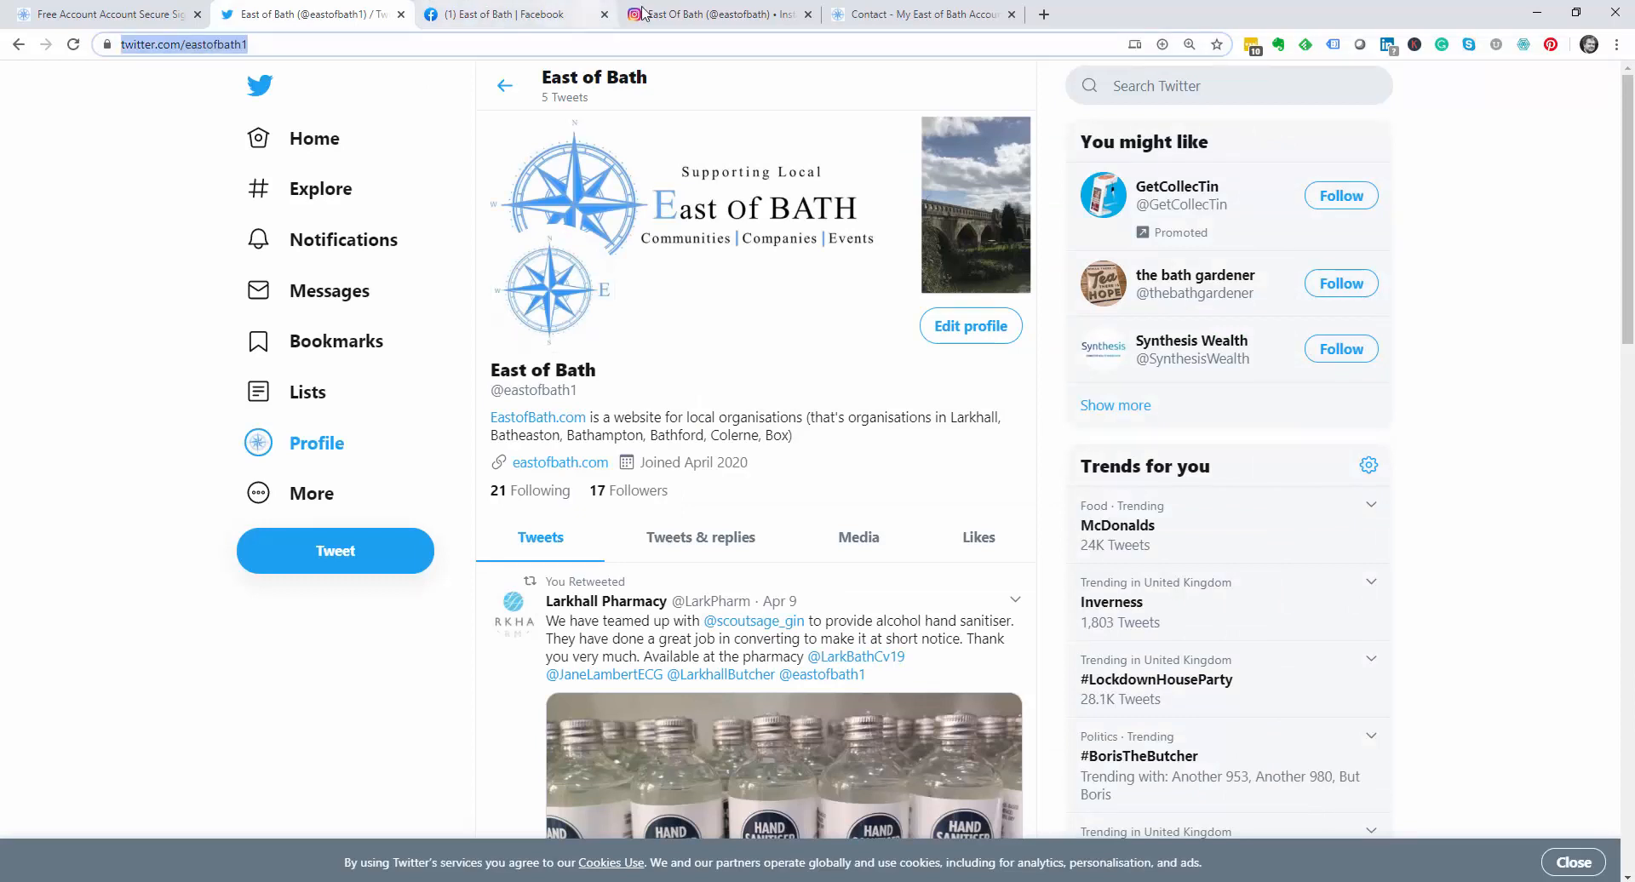
Step: Paste the Twitter and Instagram profile addresses into their fields and Save & Continue
left_click(886, 15)
left_click(786, 474)
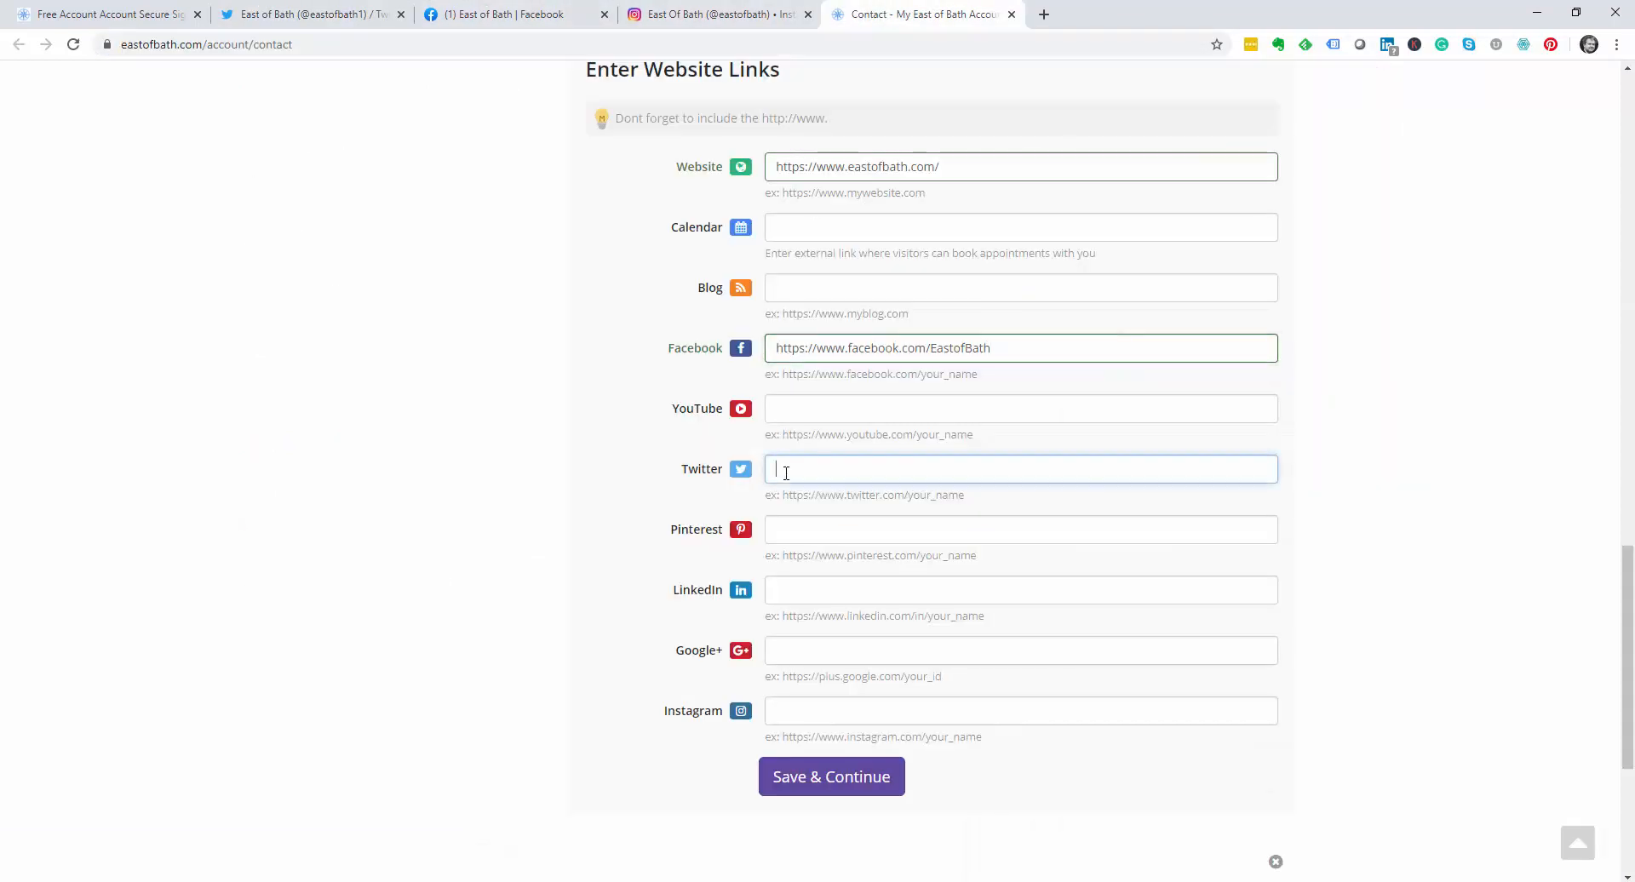
key("ctrl+v")
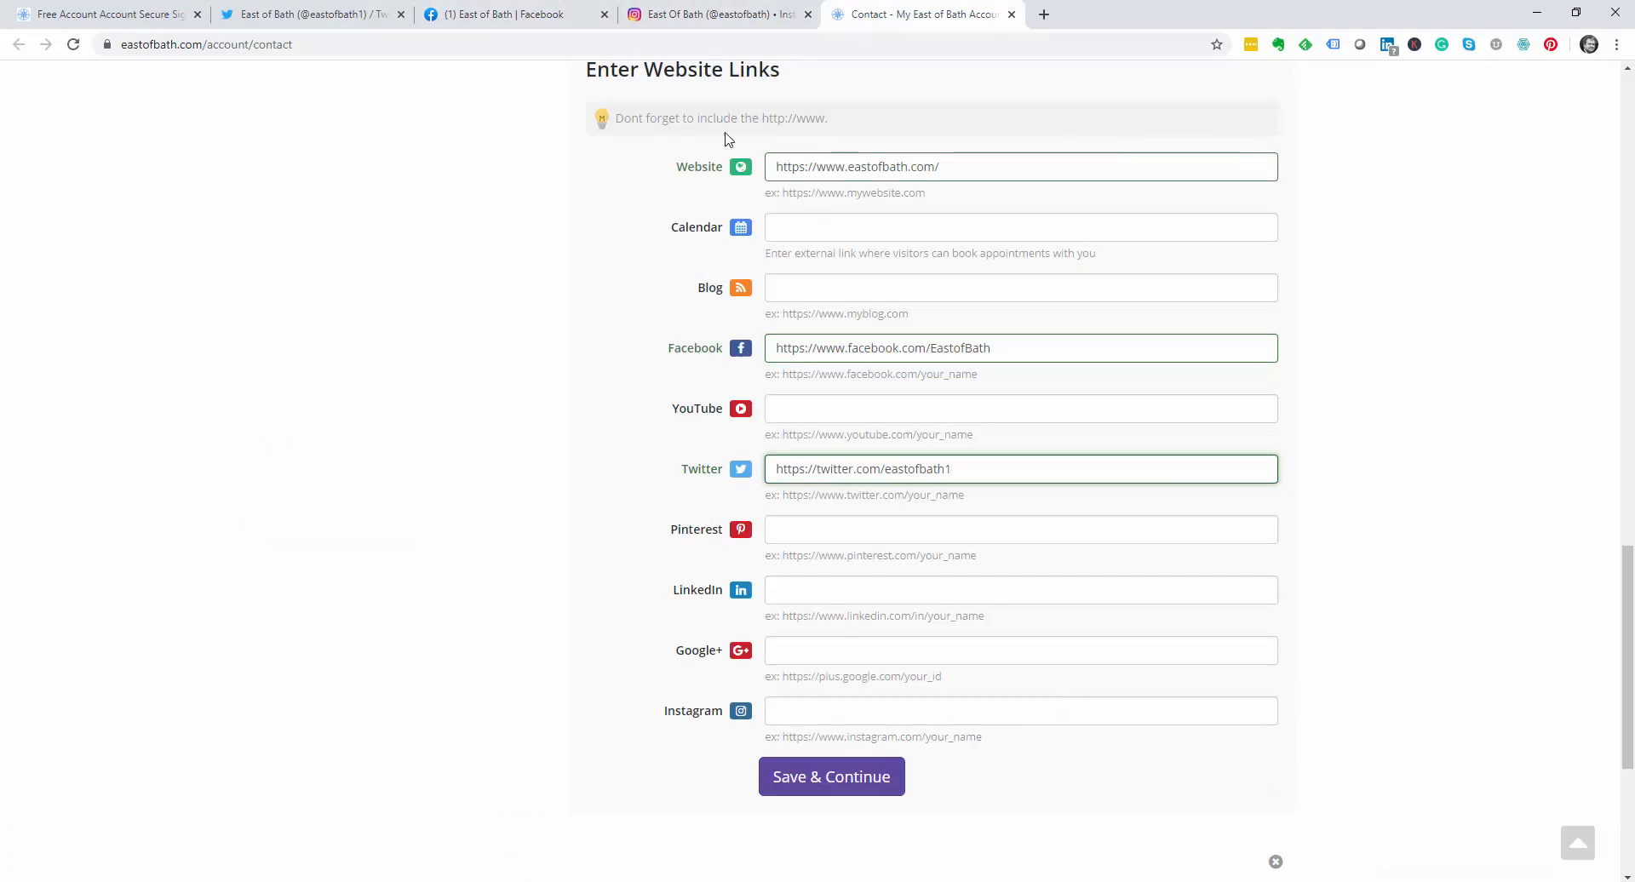
left_click(717, 17)
left_click(309, 48)
key("ctrl+c")
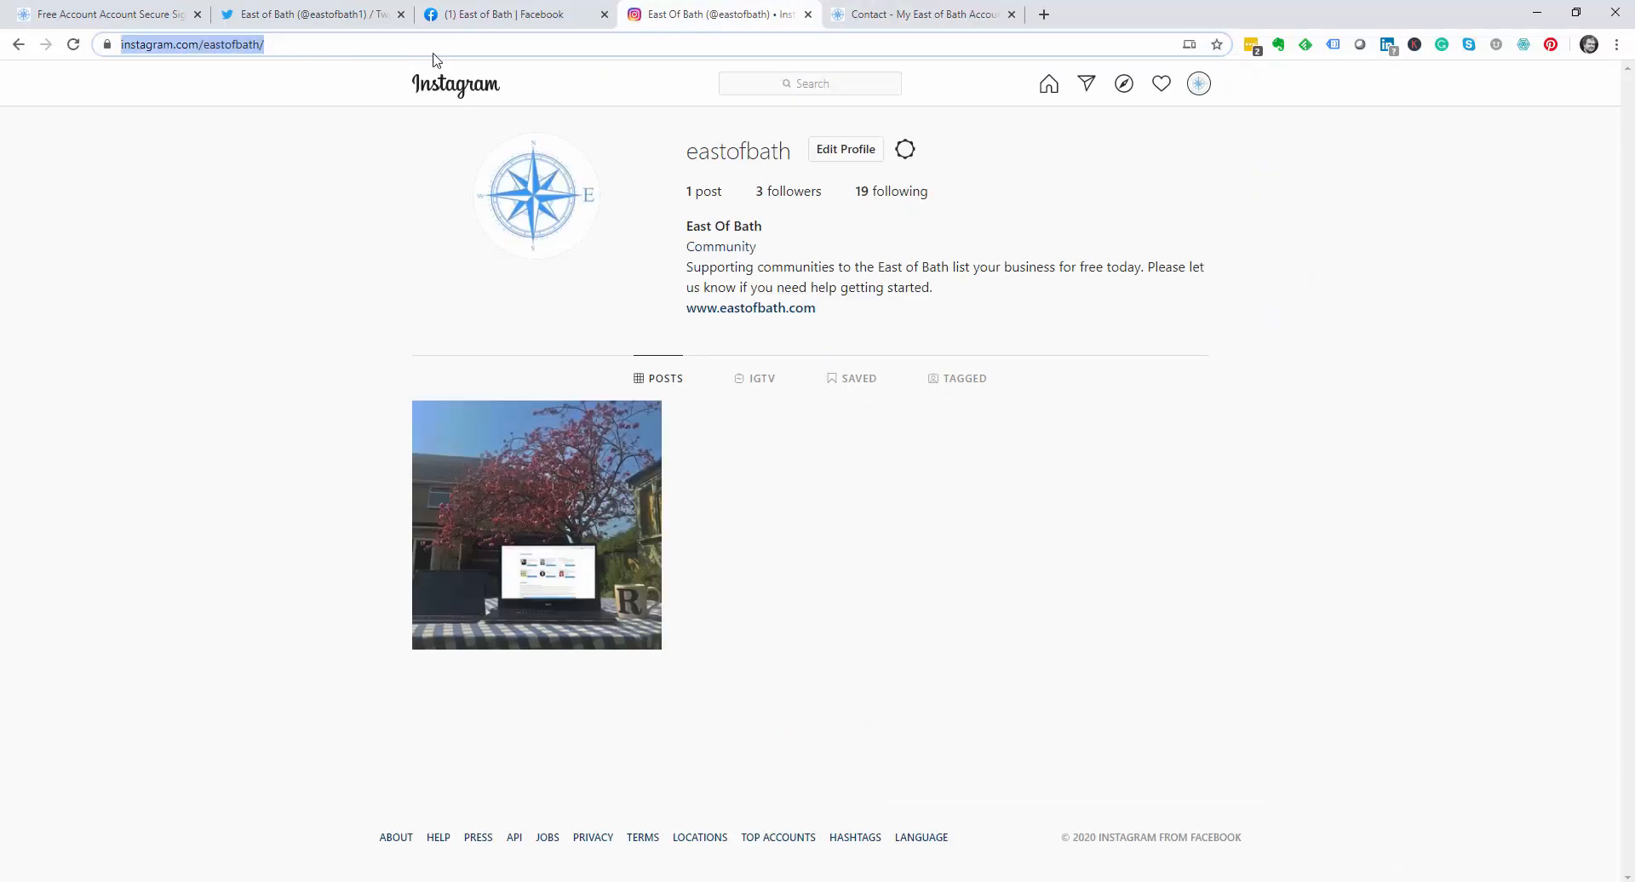
left_click(908, 20)
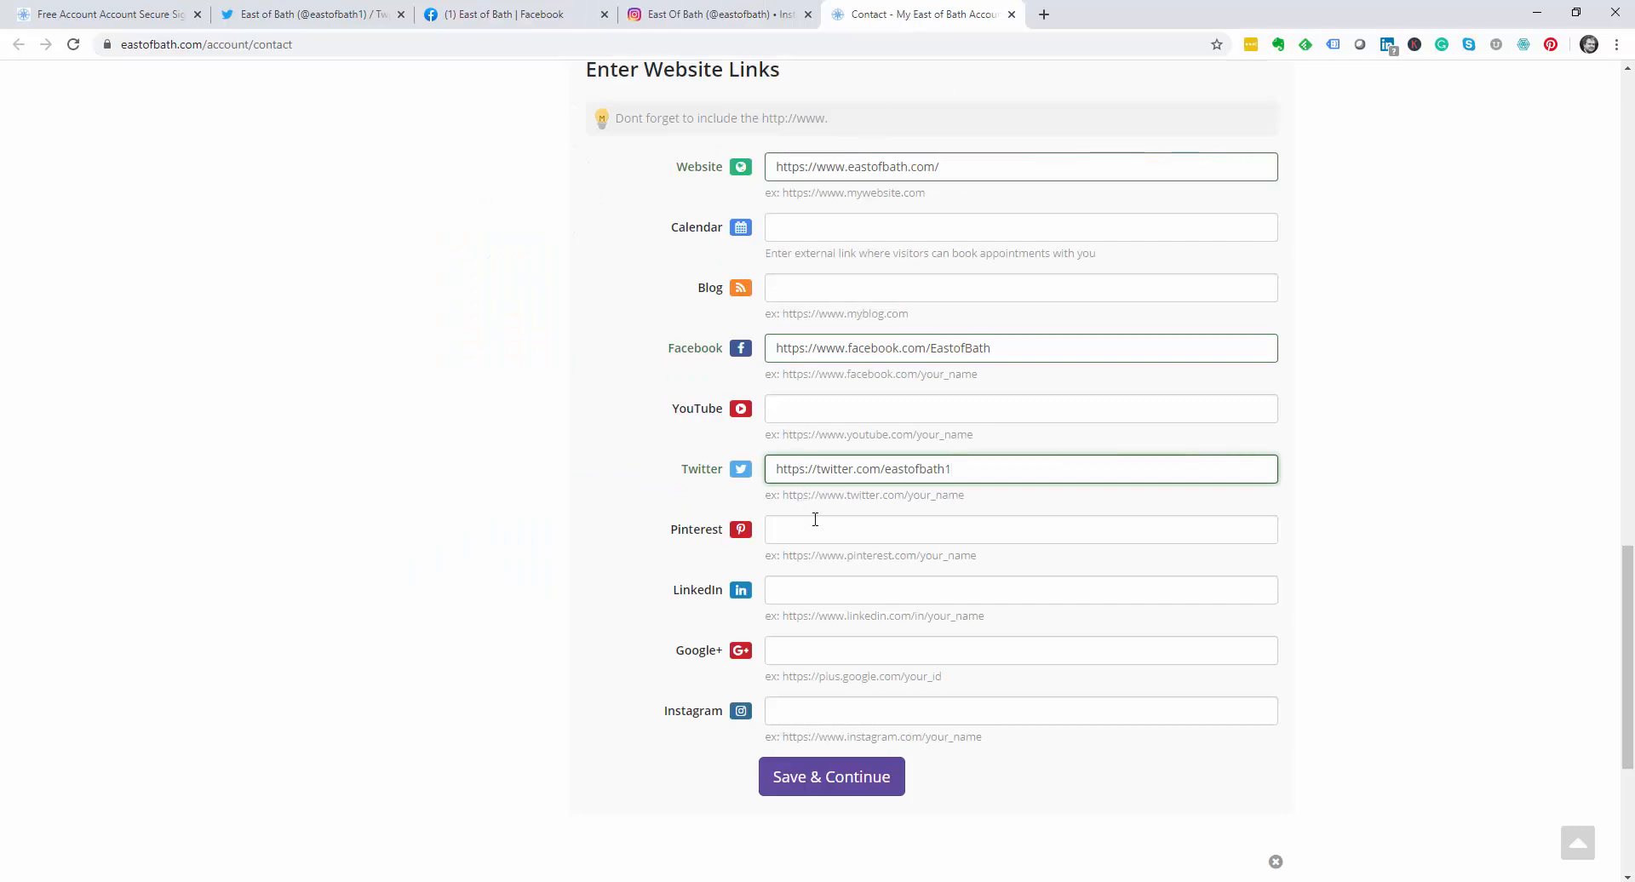
left_click(801, 710)
key("ctrl+v")
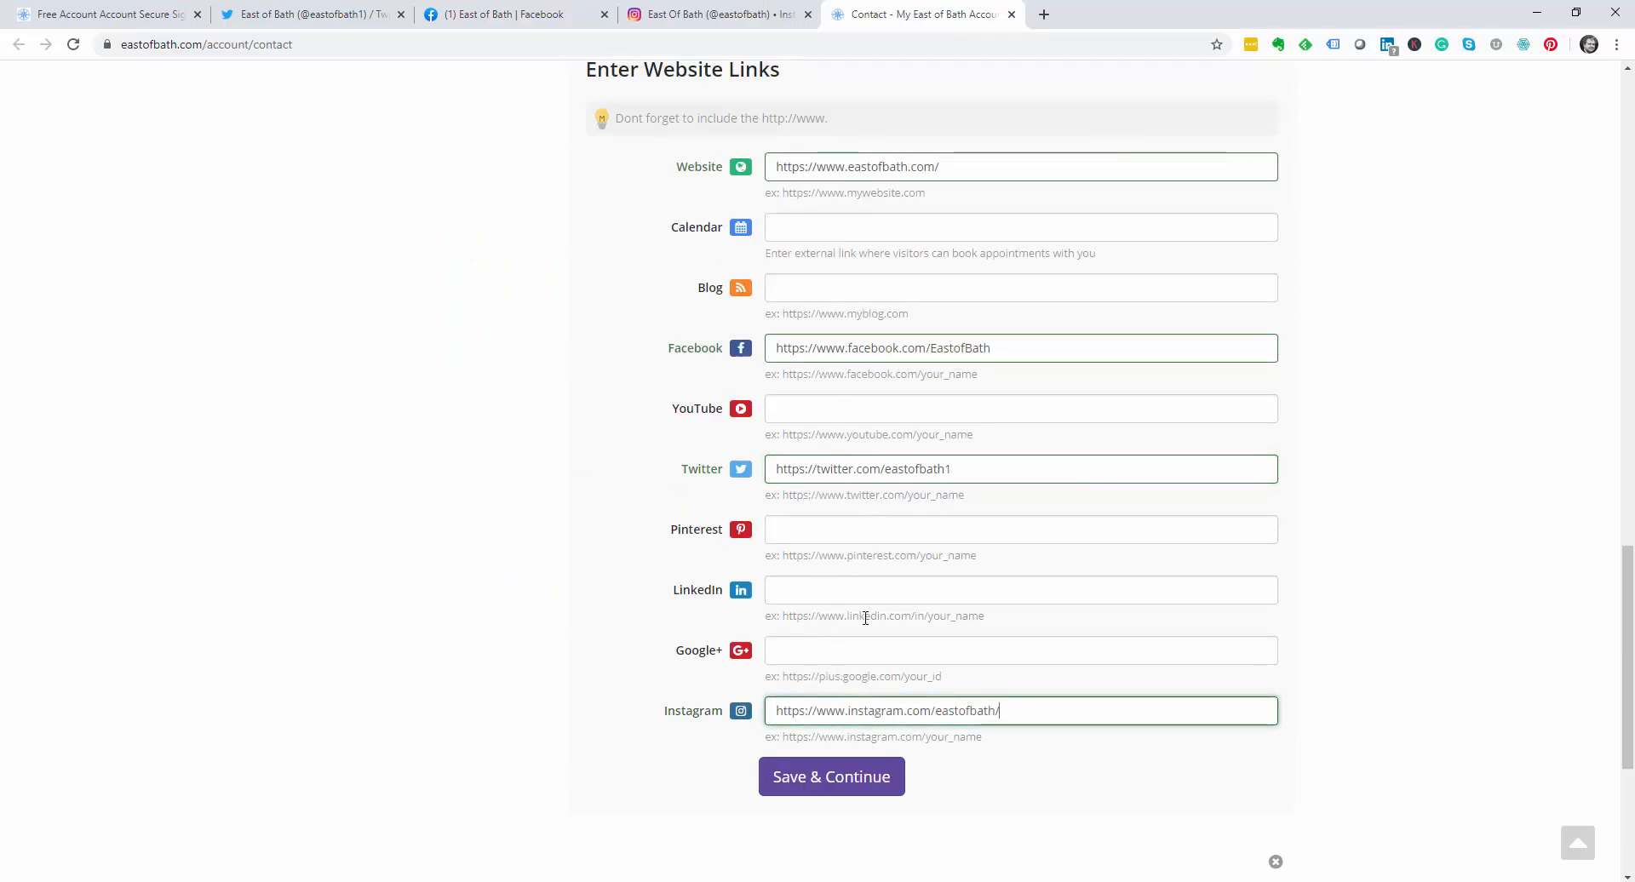
left_click(811, 778)
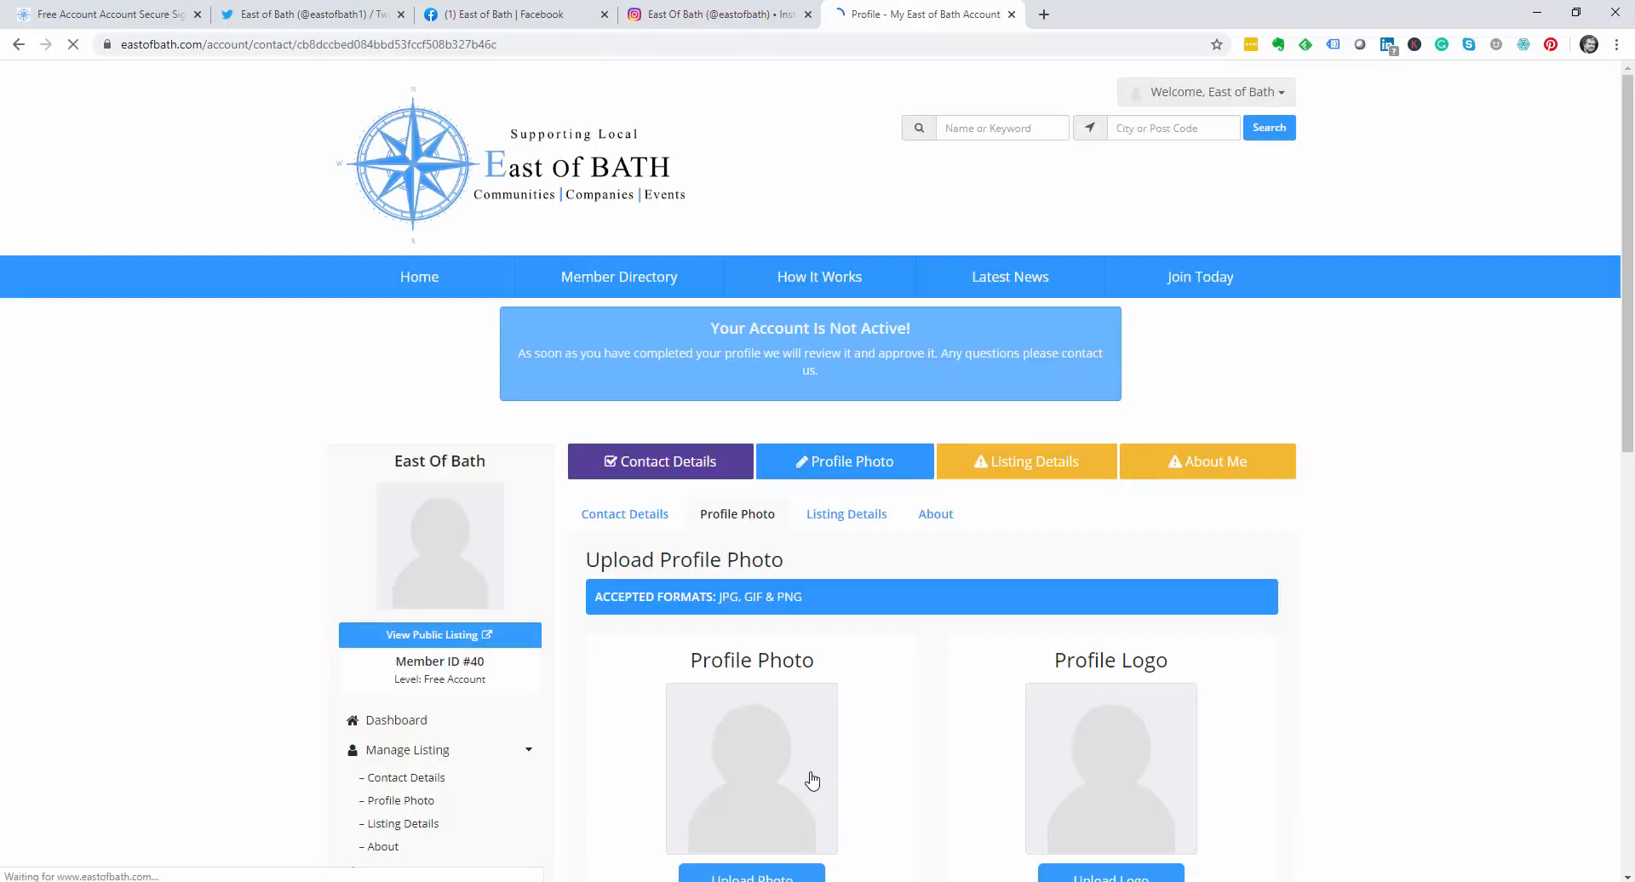
Step: Upload hero2.jpg, crop it around the bridge, and confirm it as the cover photo
scroll(928, 631, "down", 3)
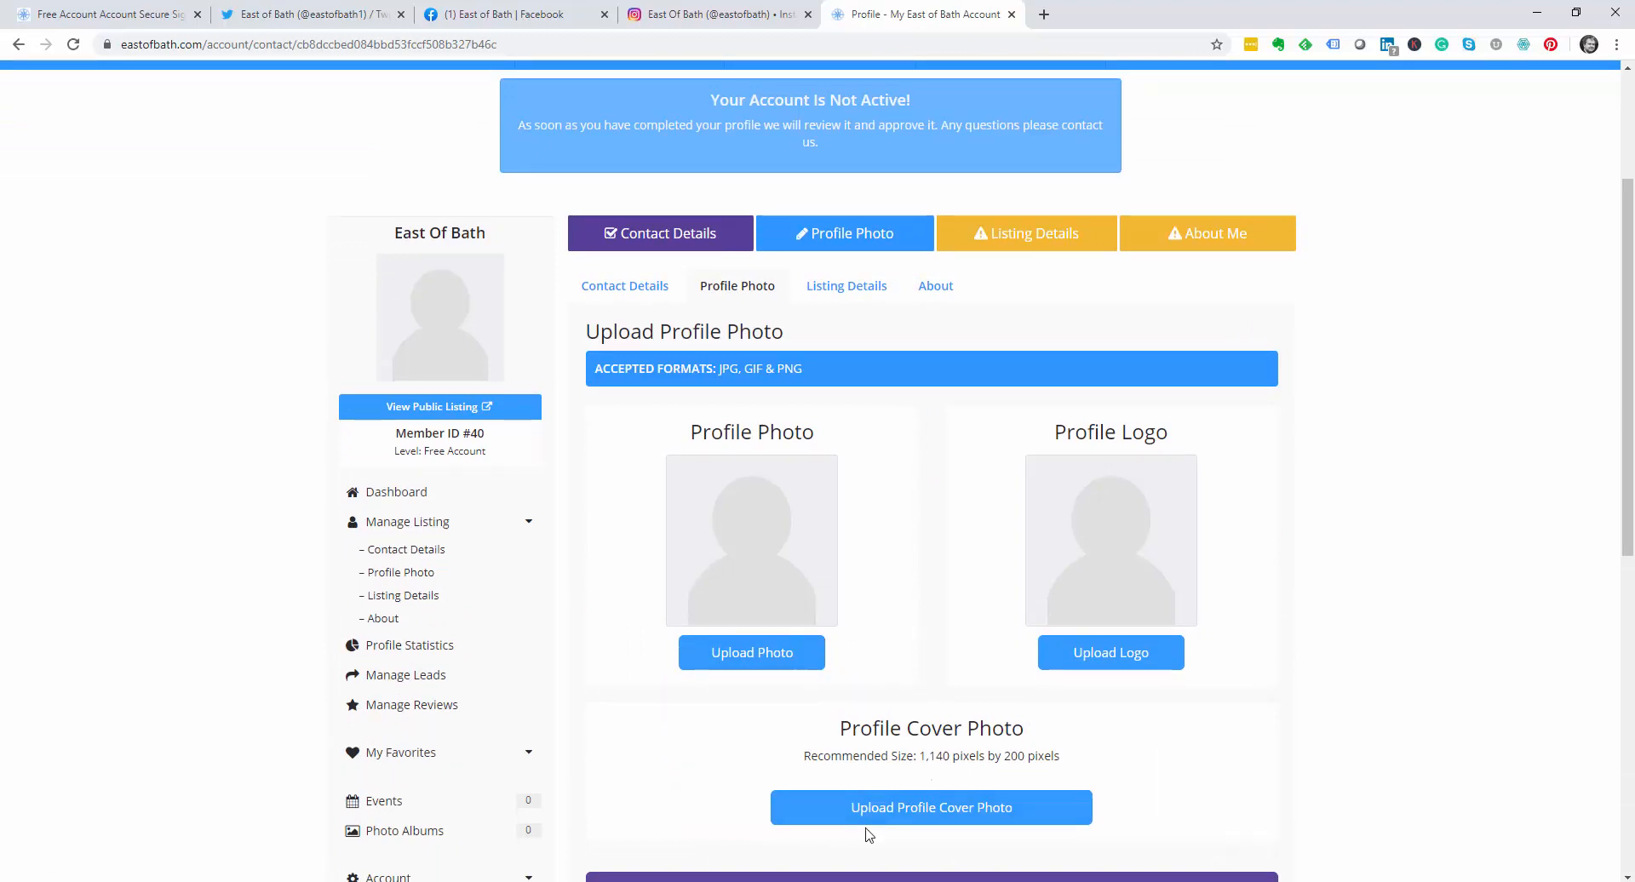
left_click(908, 815)
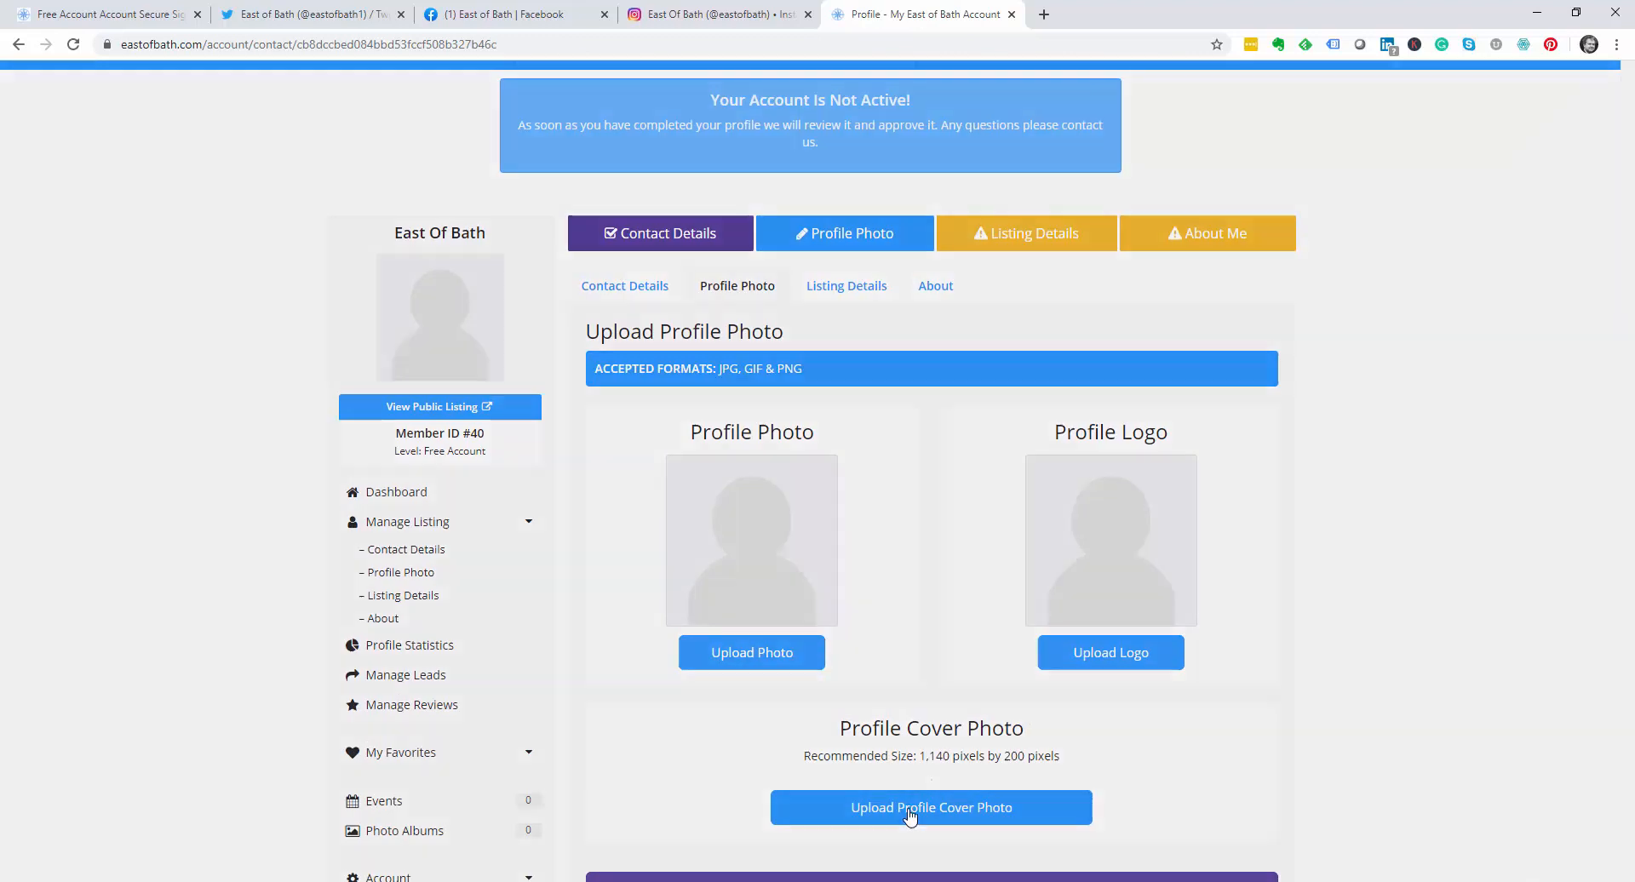
left_click(851, 247)
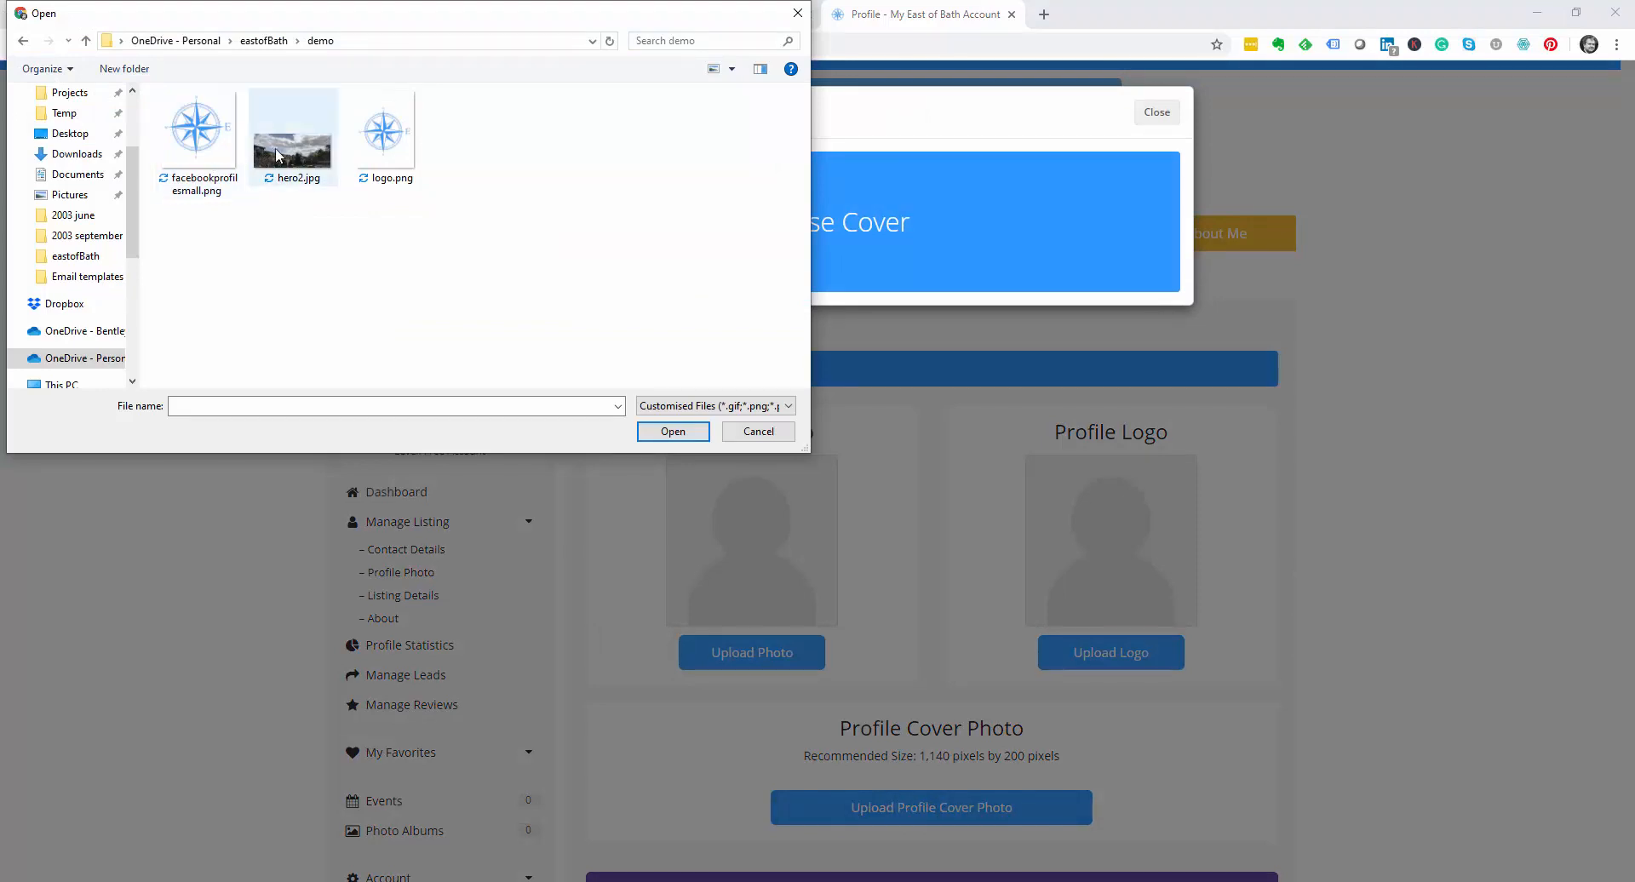
left_click(308, 157)
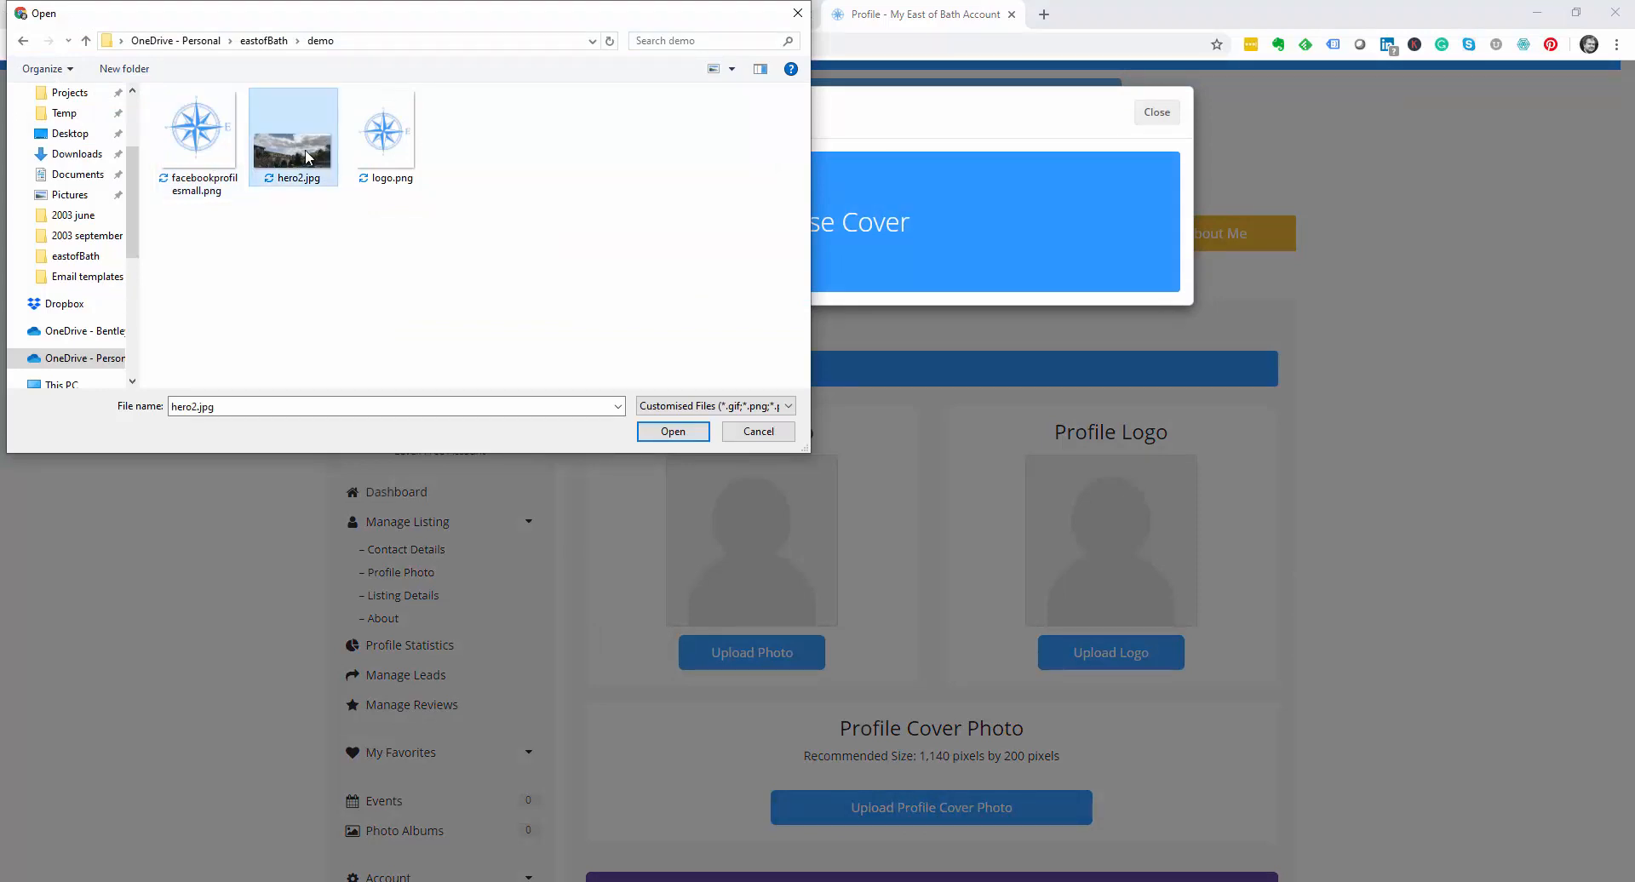
left_click(672, 432)
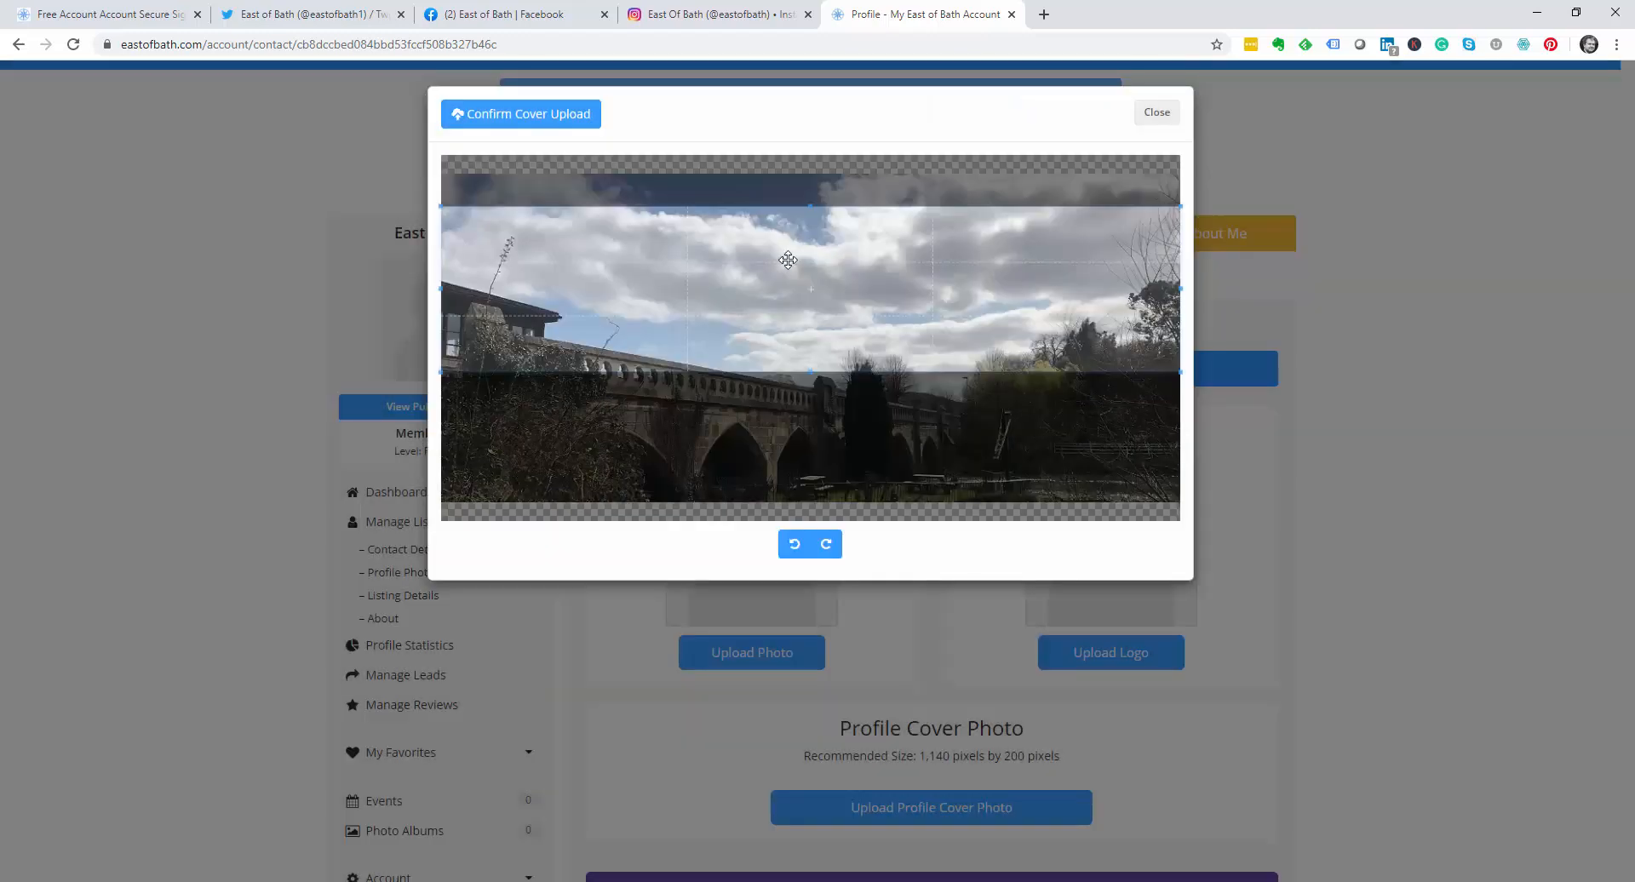
left_click_drag(785, 264, 782, 383)
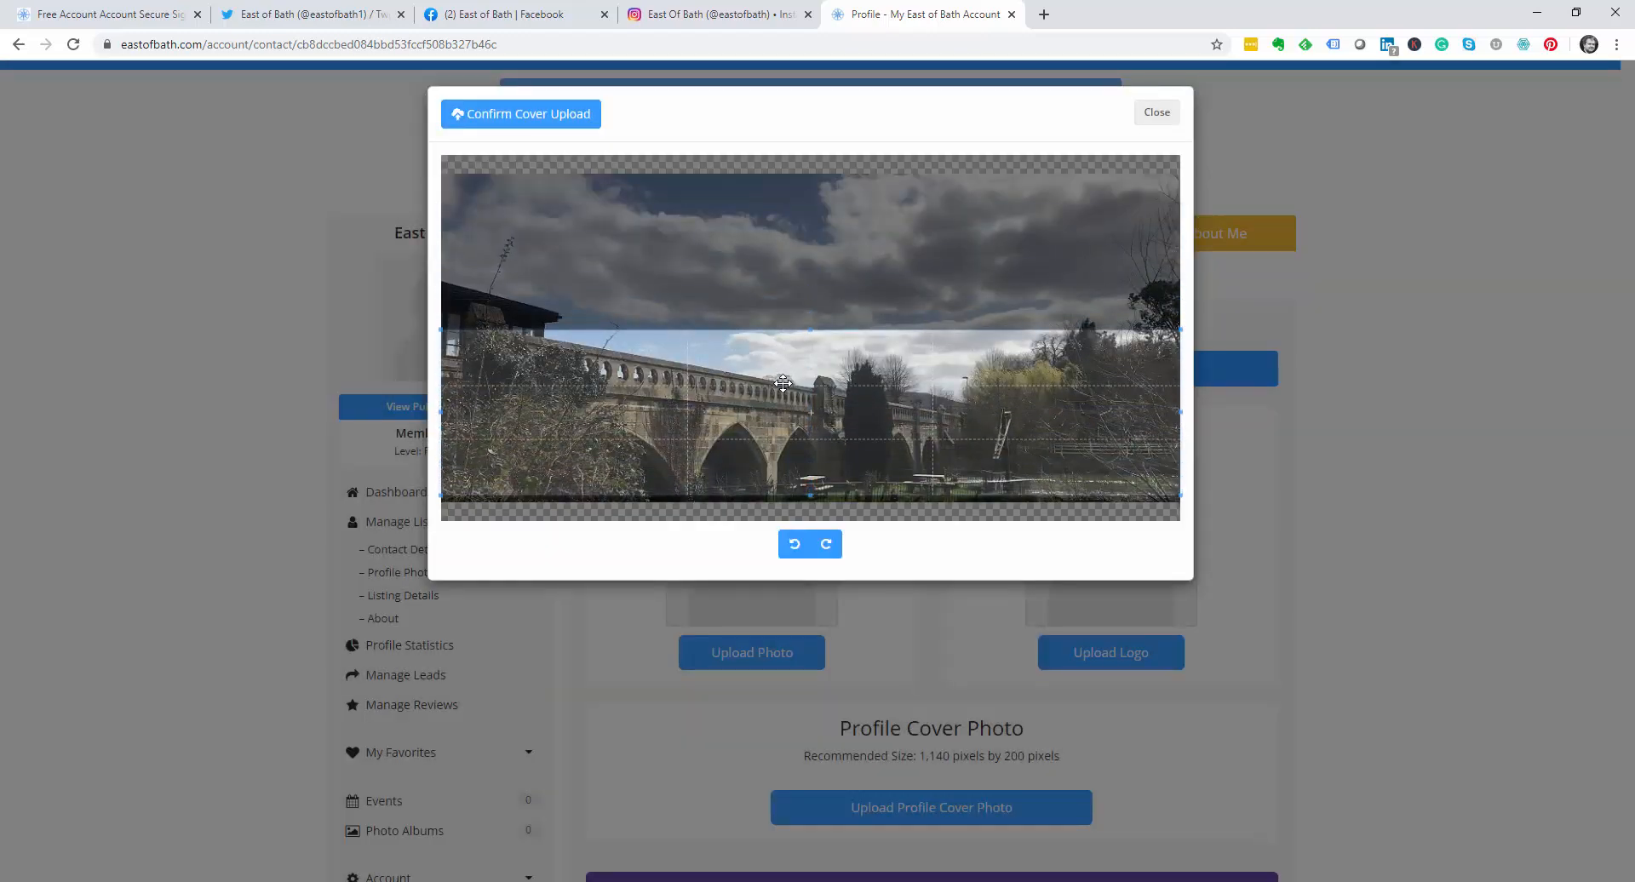
left_click_drag(809, 330, 805, 269)
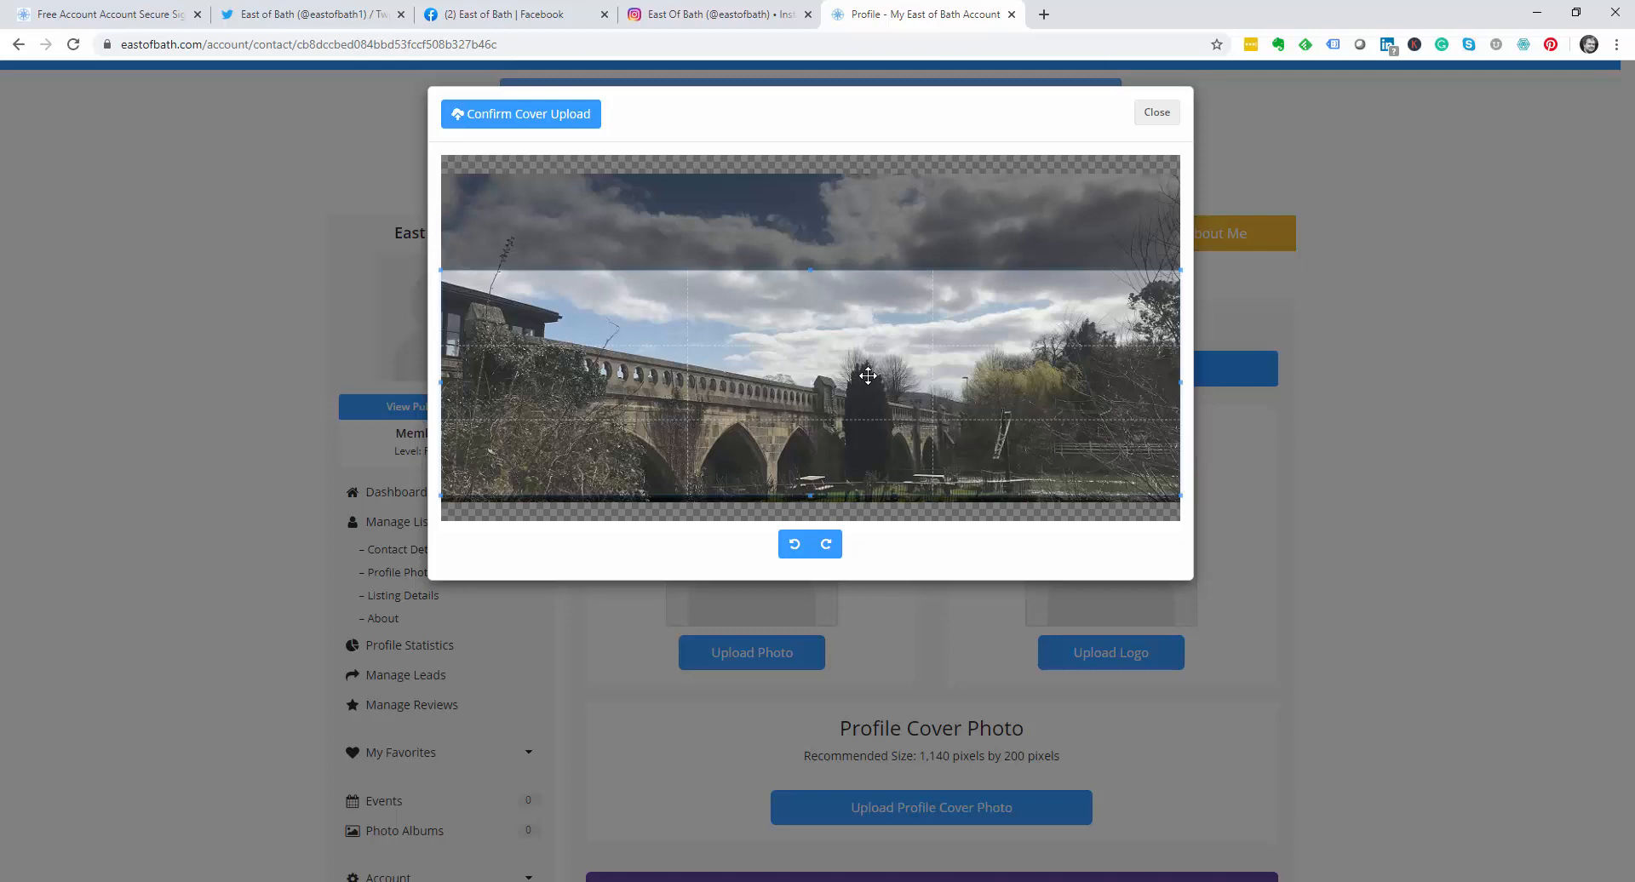
left_click(537, 115)
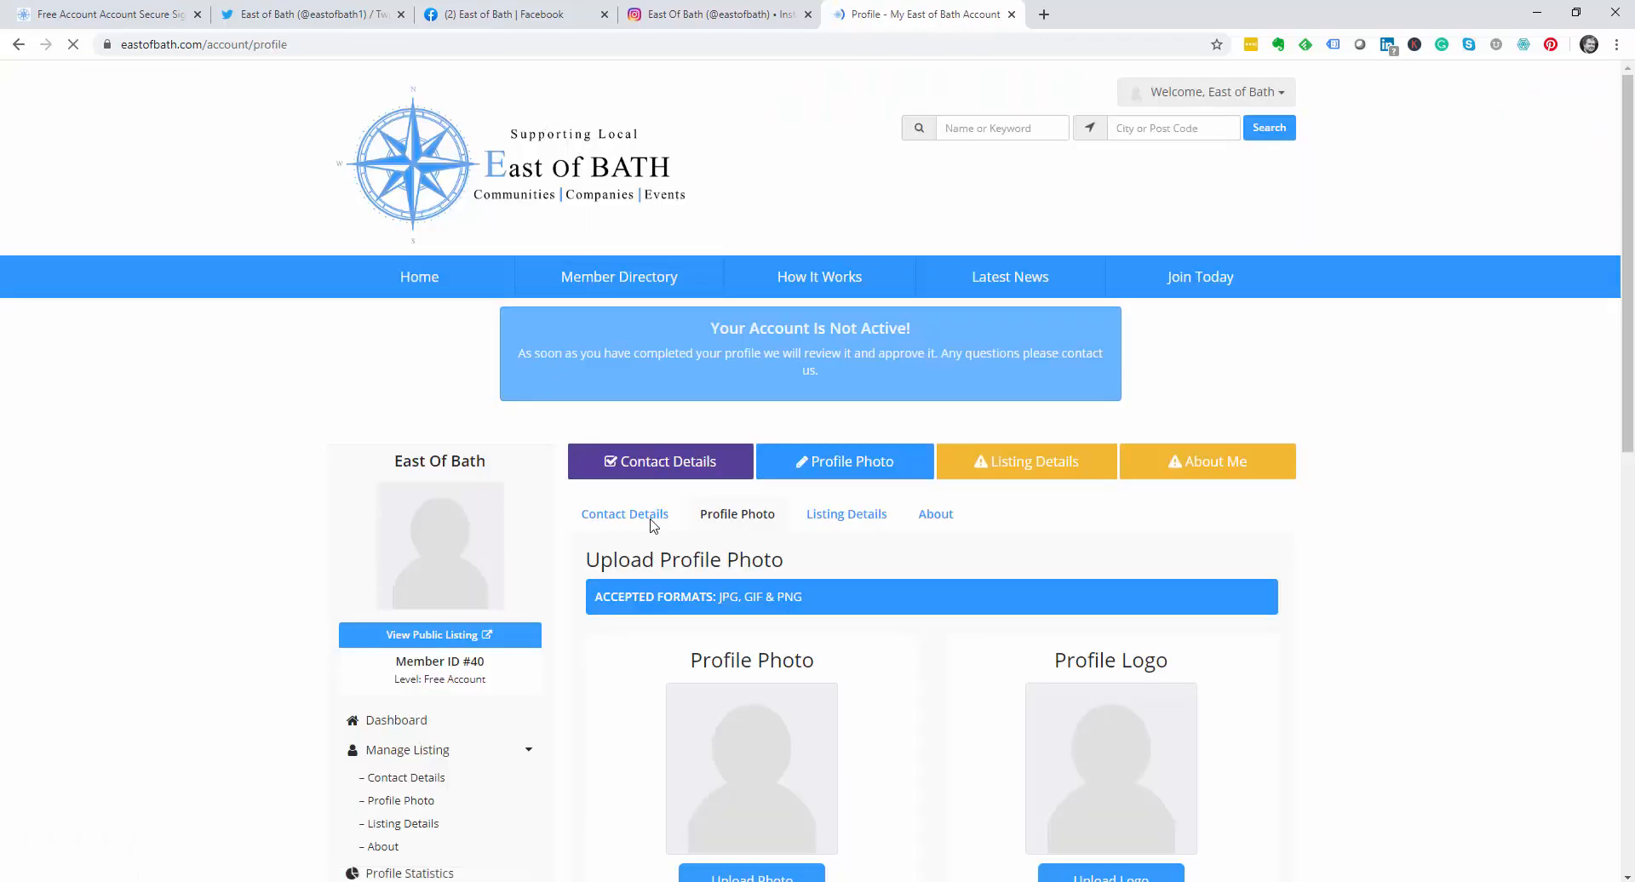
Step: Upload logo.png as profile photo, enlarging the crop box to include the whole compass logo
scroll(653, 526, "down", 5)
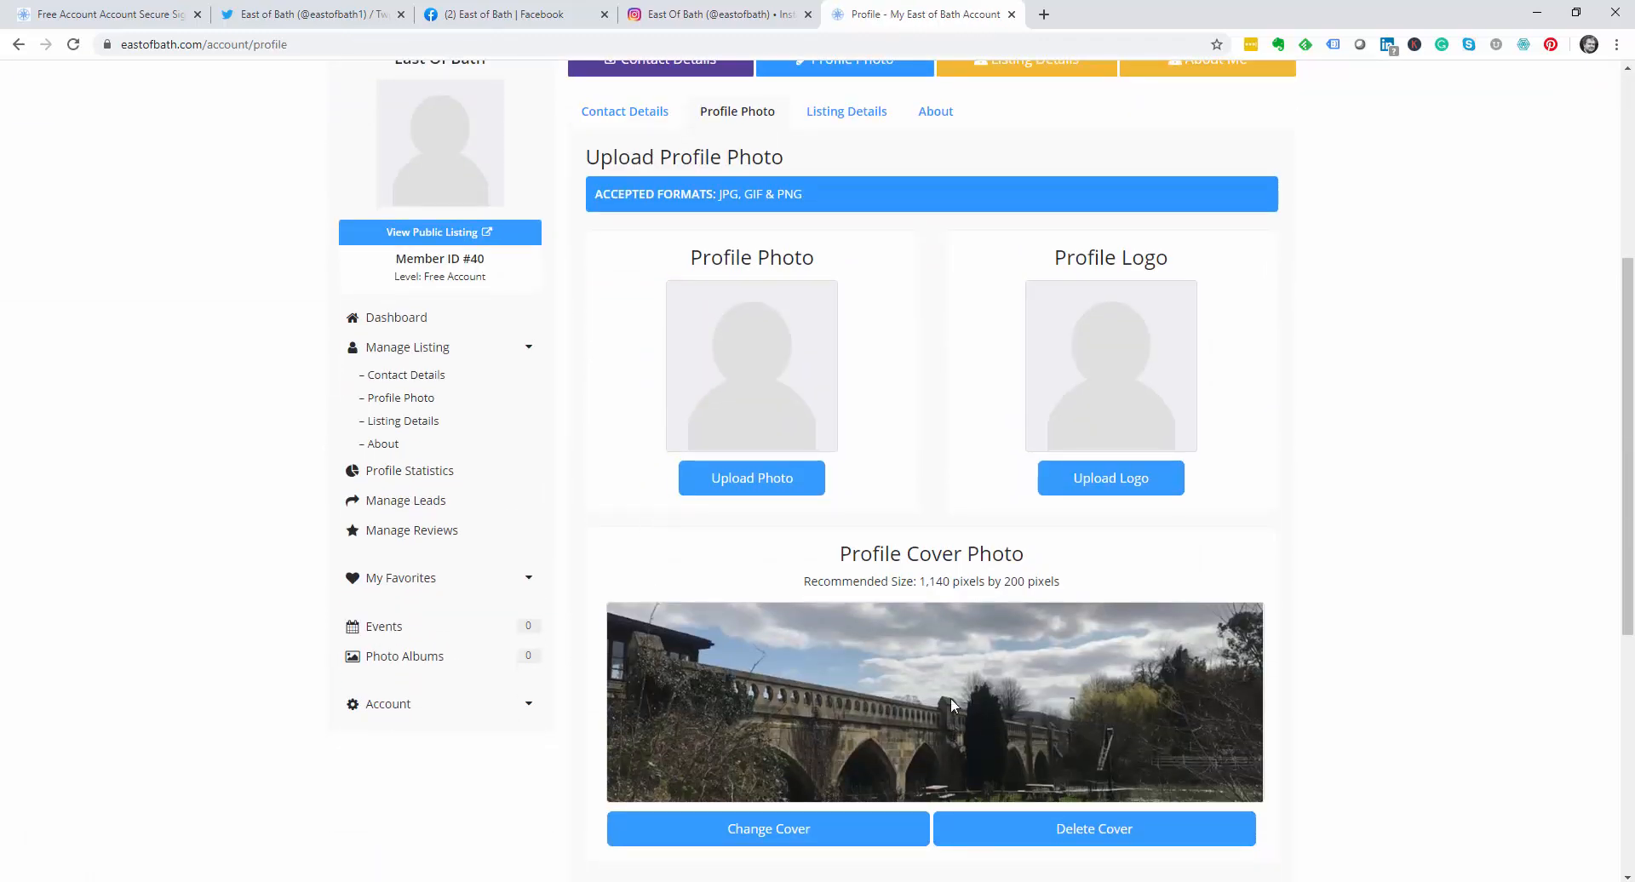
left_click(776, 482)
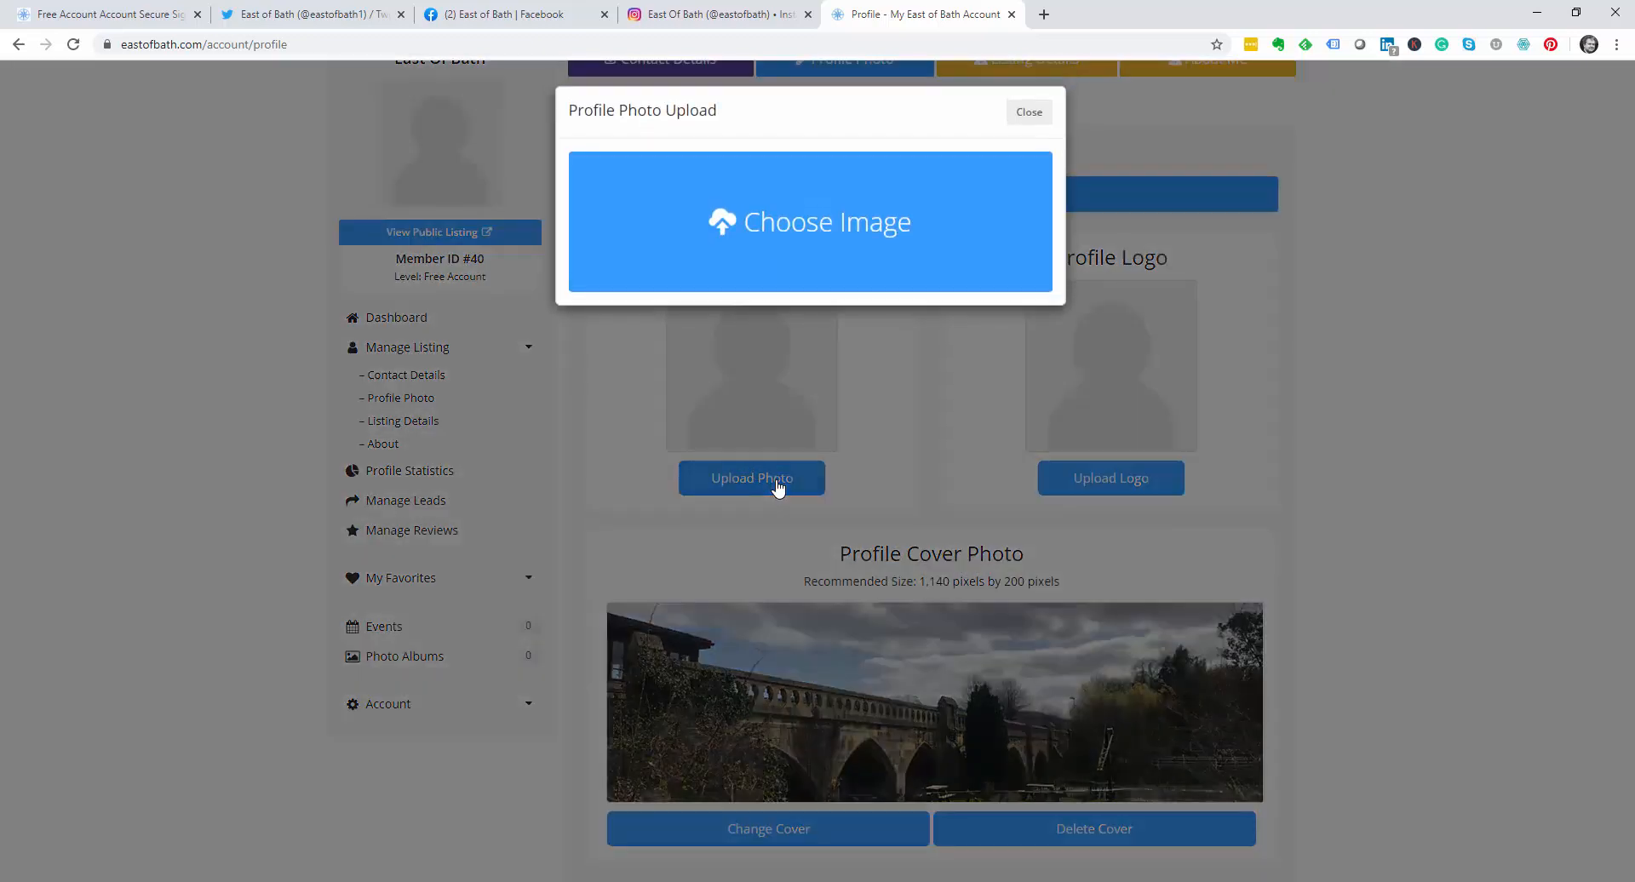
left_click(795, 246)
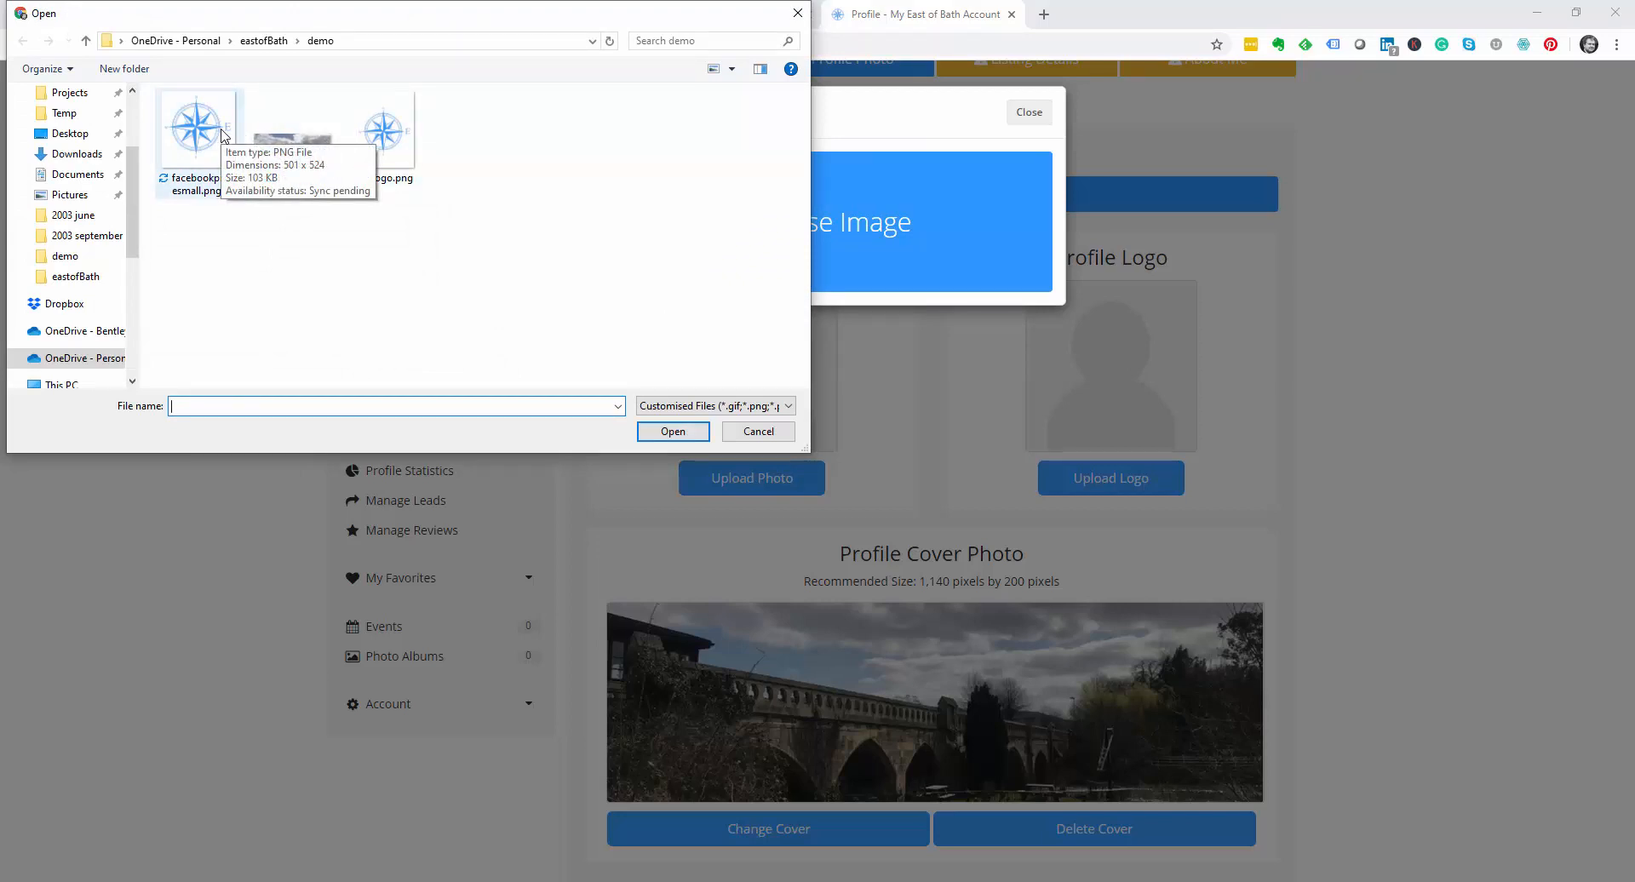
left_click(400, 136)
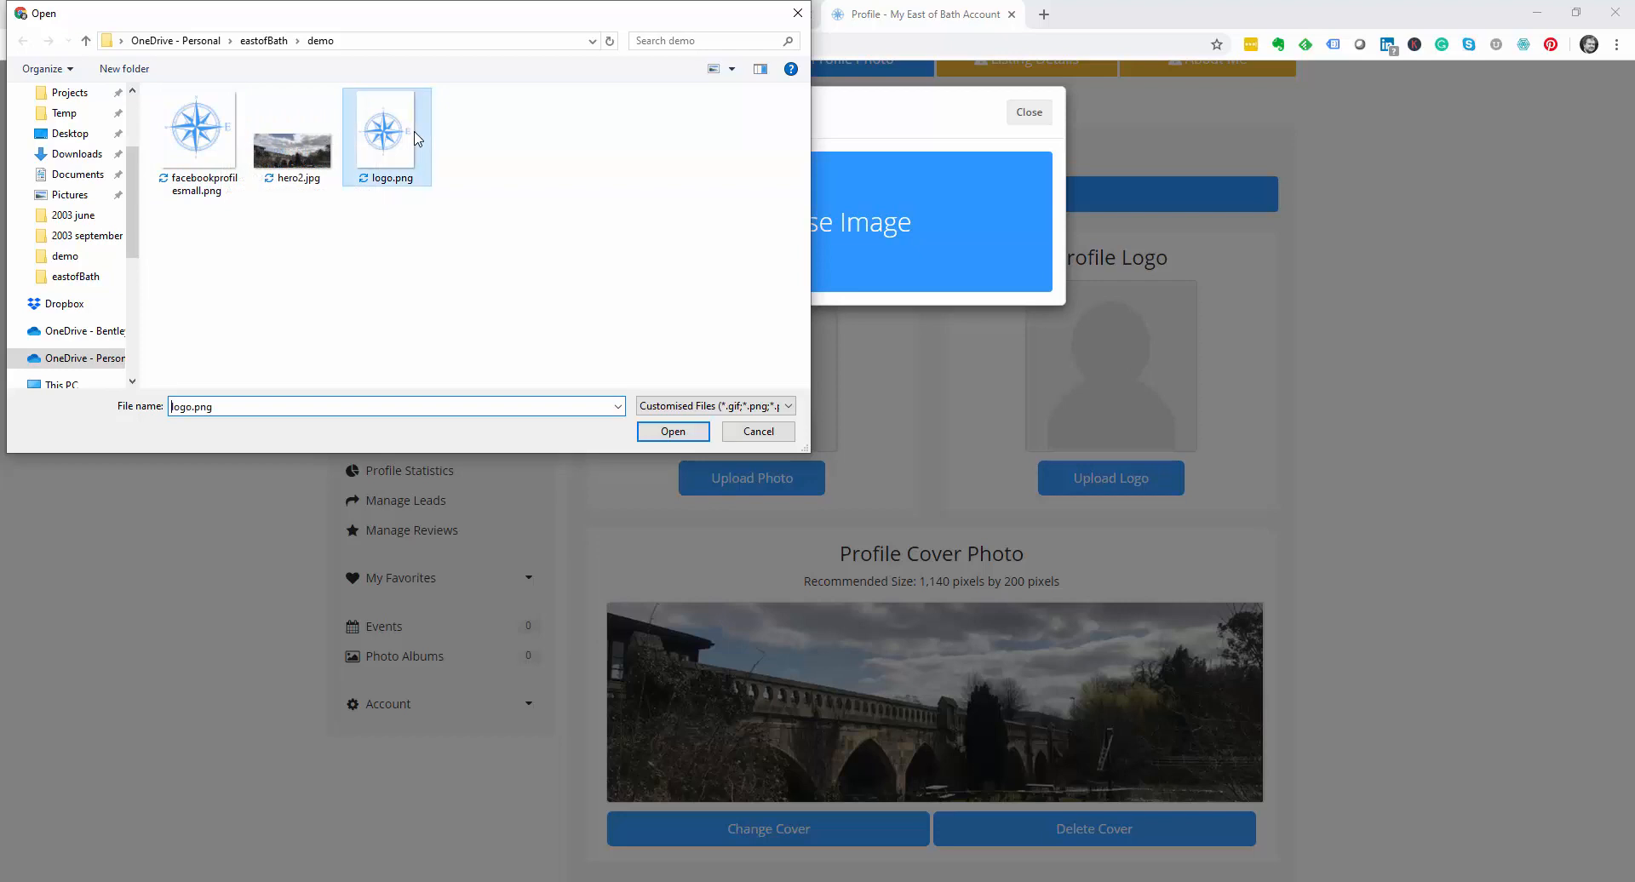
left_click(672, 431)
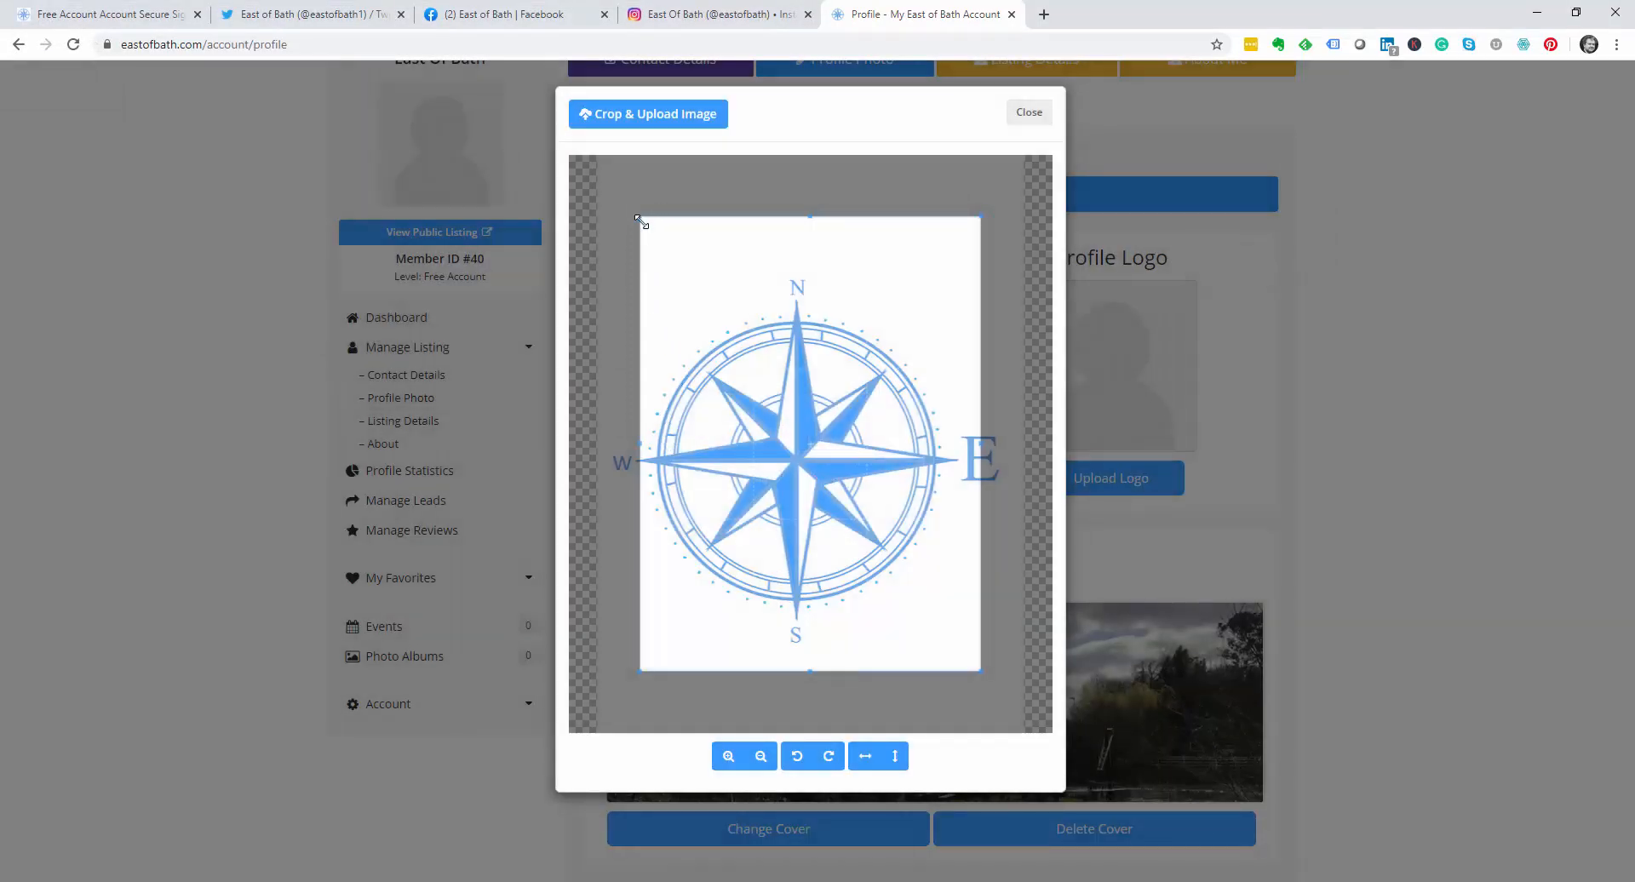
left_click_drag(640, 220, 608, 175)
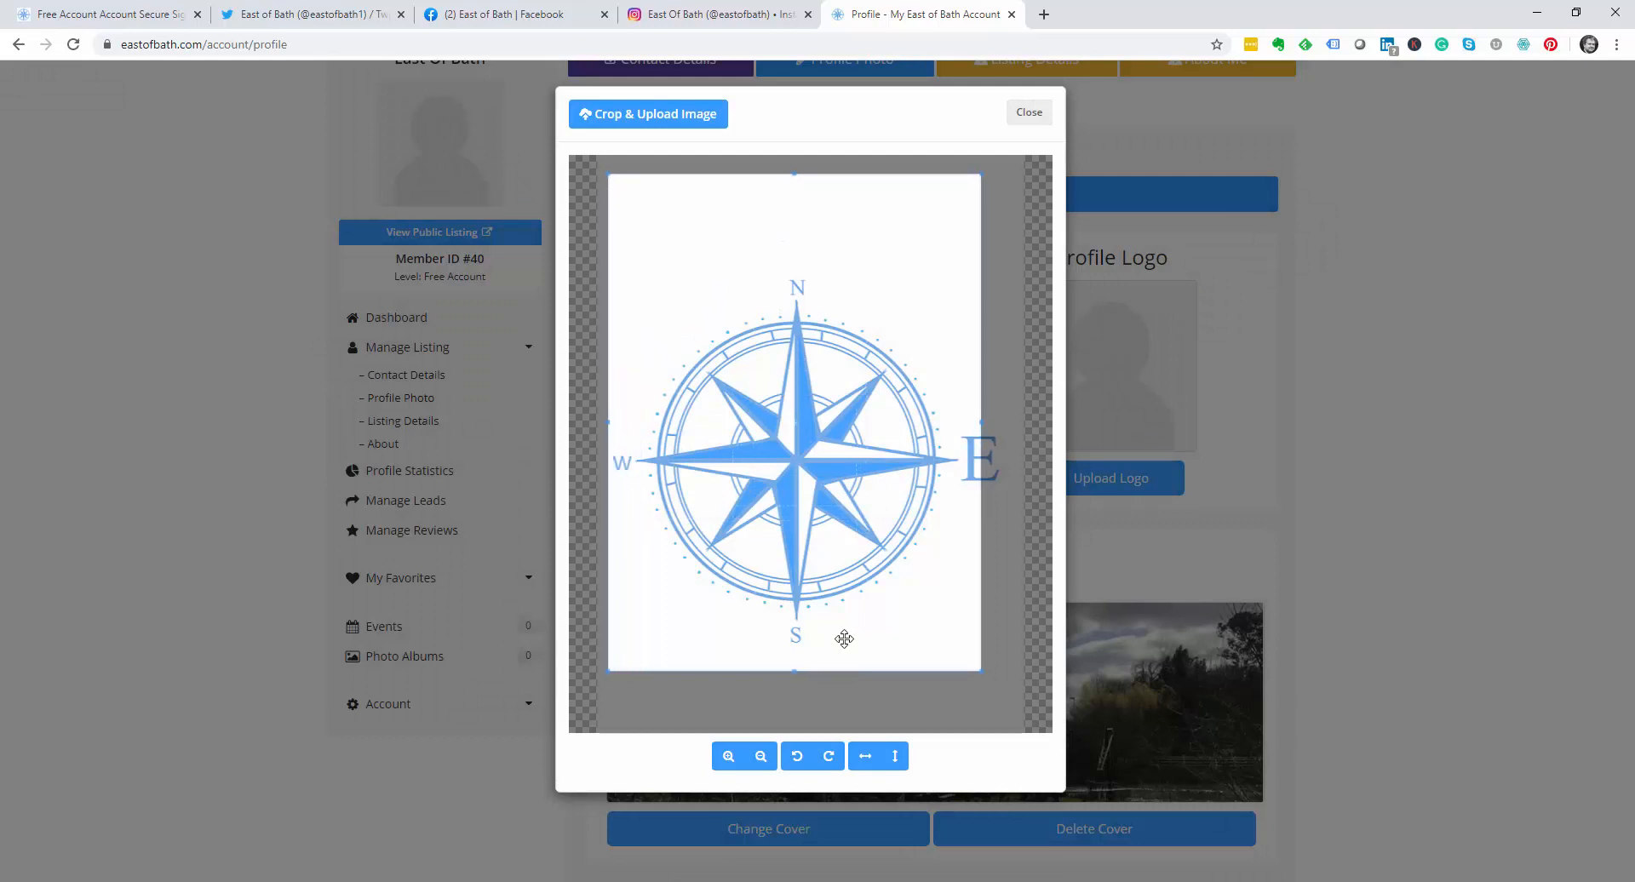
left_click_drag(981, 672, 1018, 710)
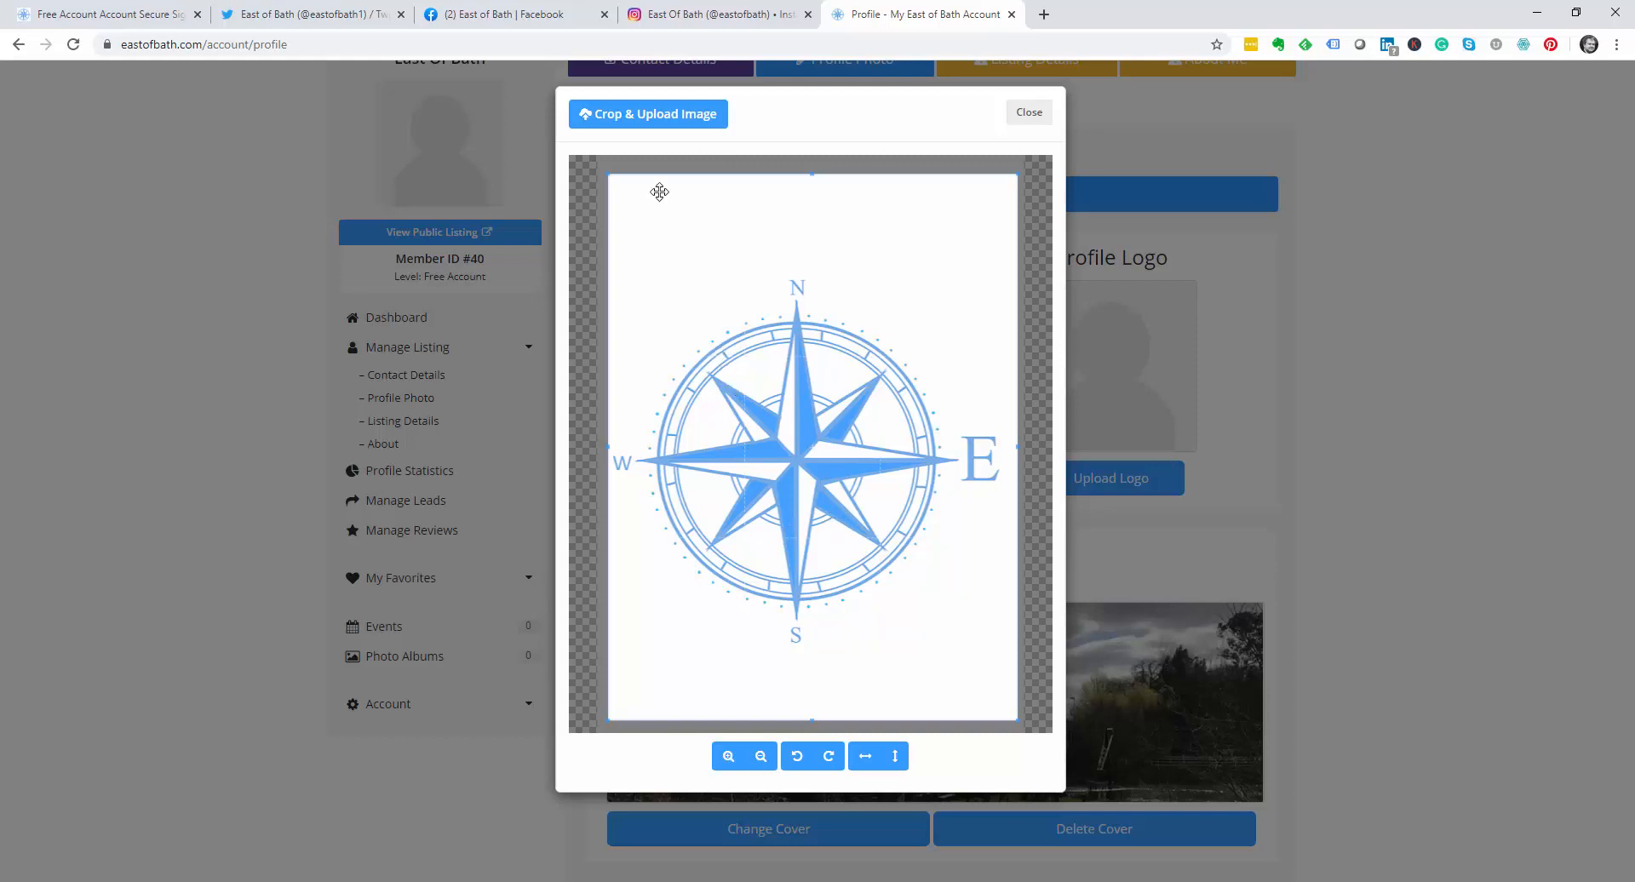
left_click(684, 122)
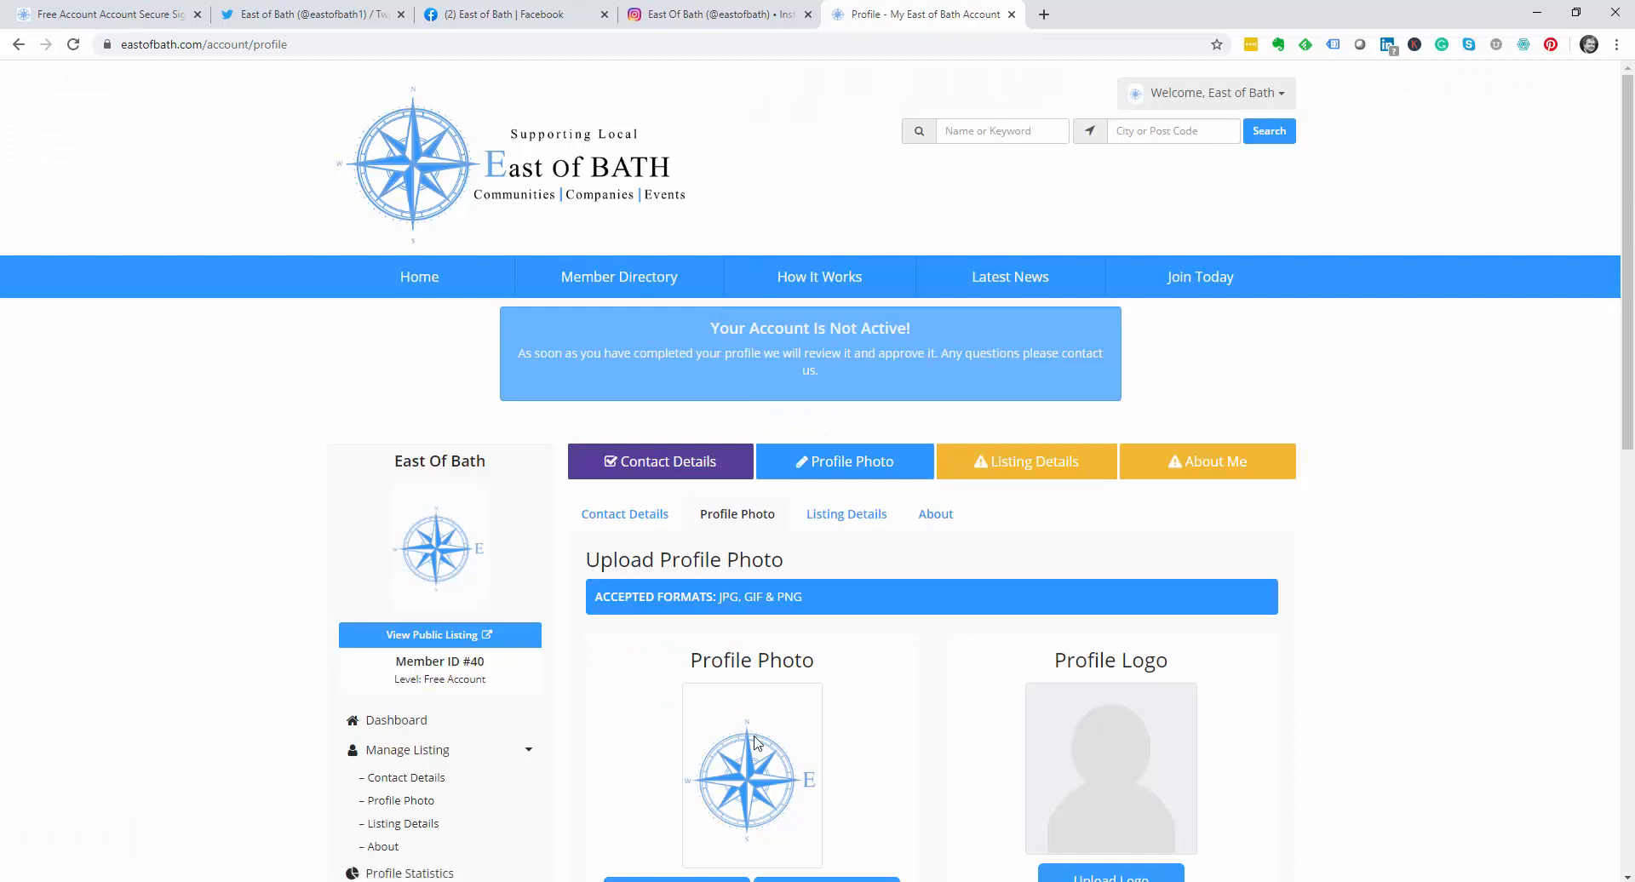
Step: Go to the Listing Details form
scroll(760, 758, "down", 4)
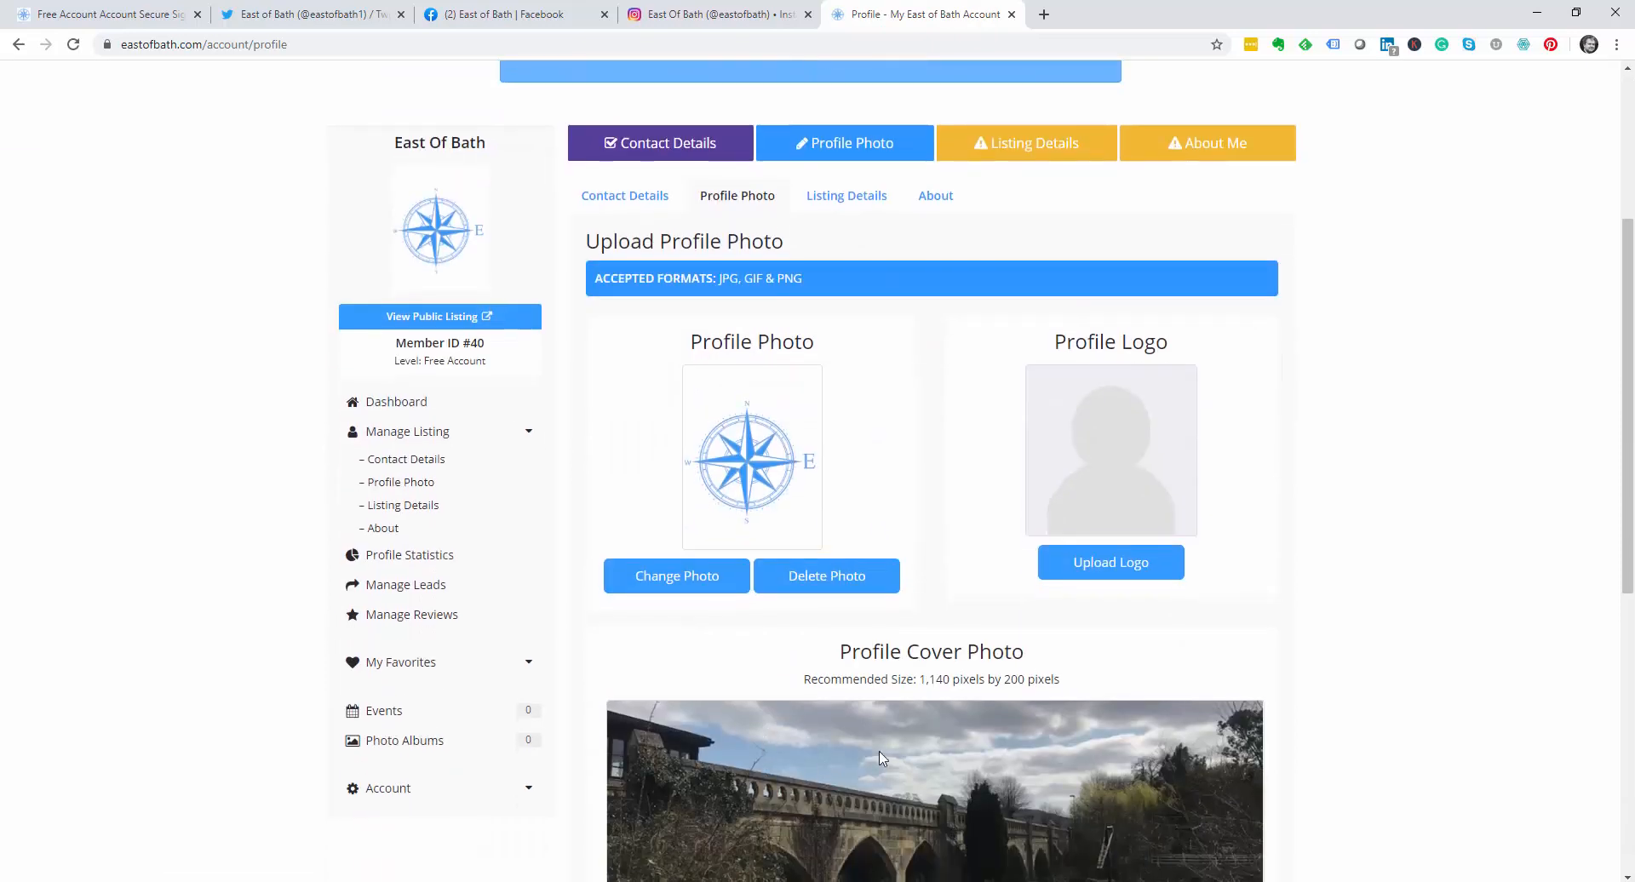
scroll(854, 760, "down", 2)
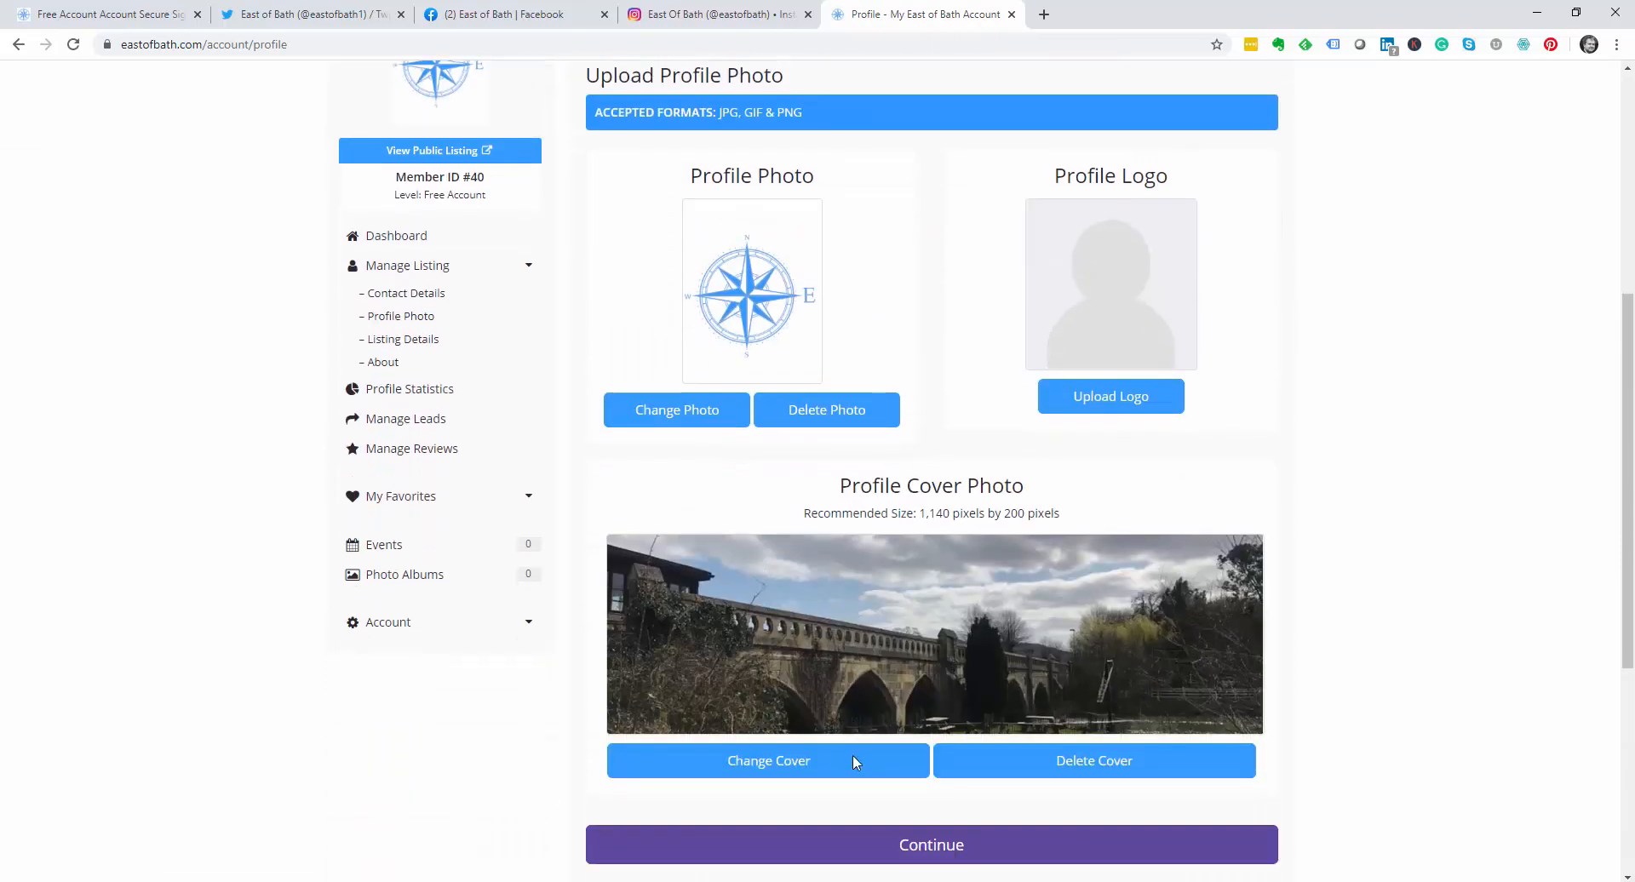
scroll(851, 754, "up", 3)
left_click(1013, 201)
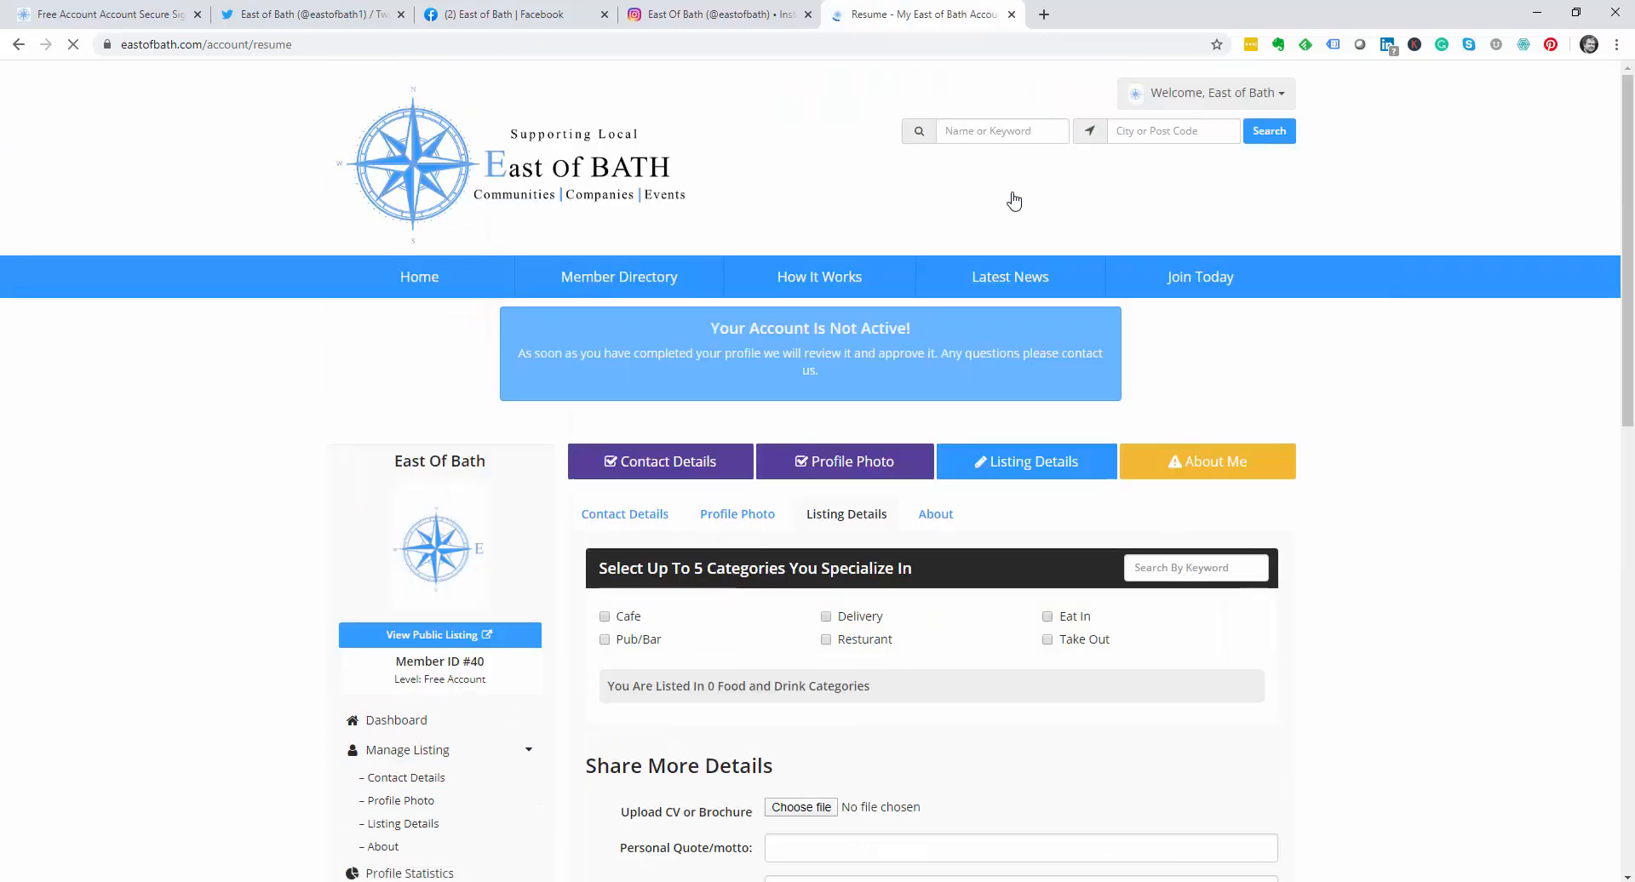
Step: Tick the Cafe, Delivery and Eat In categories for the listing
scroll(849, 545, "down", 3)
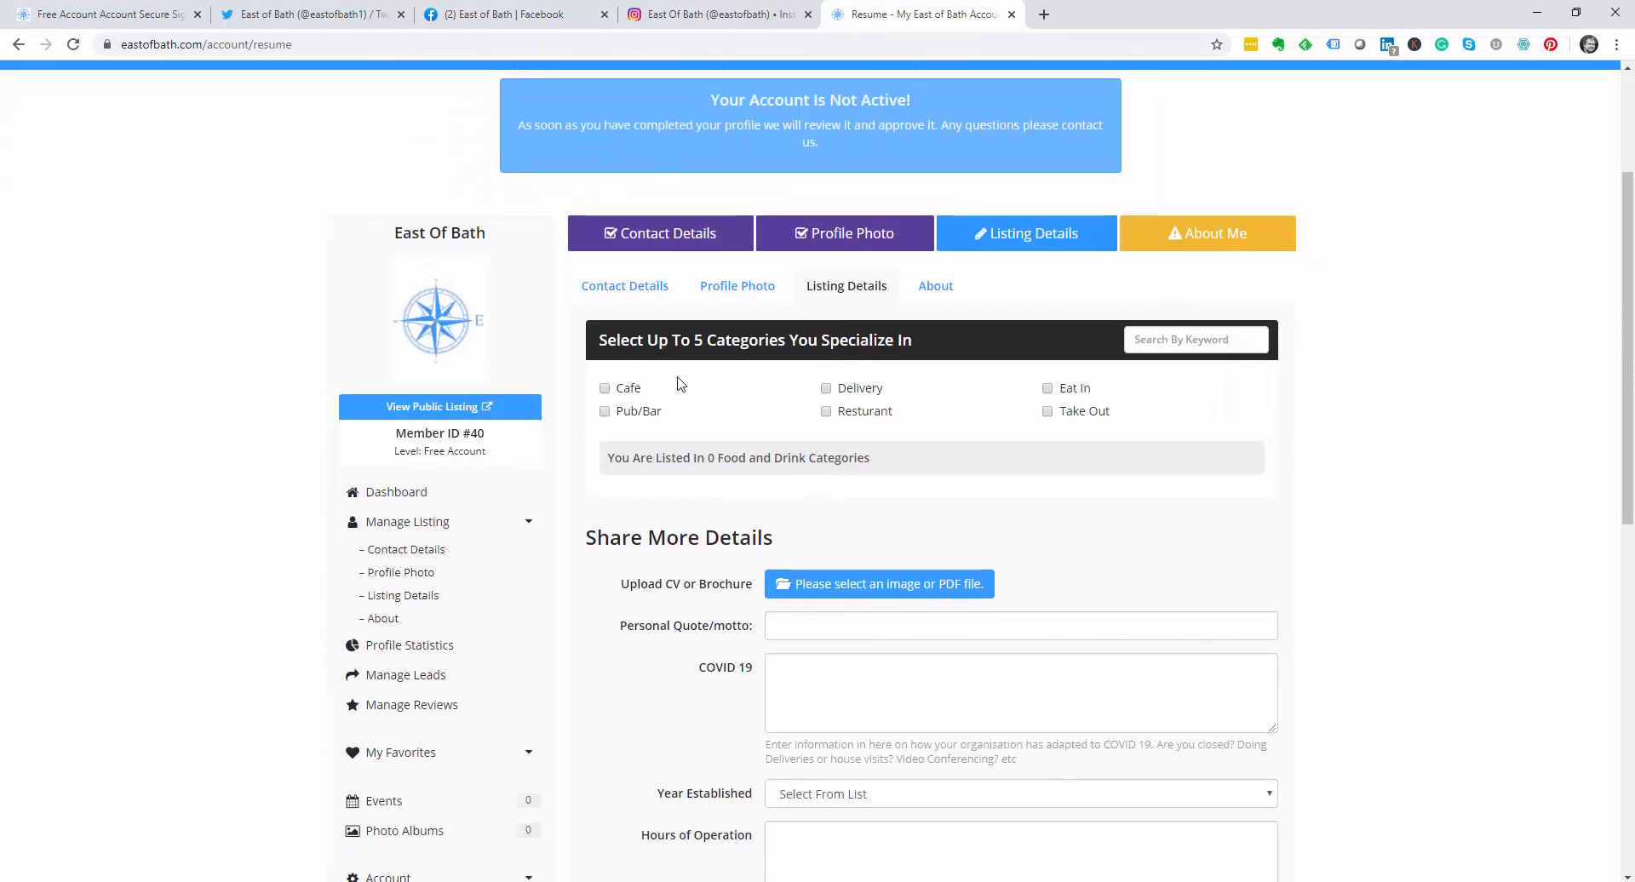
left_click(604, 389)
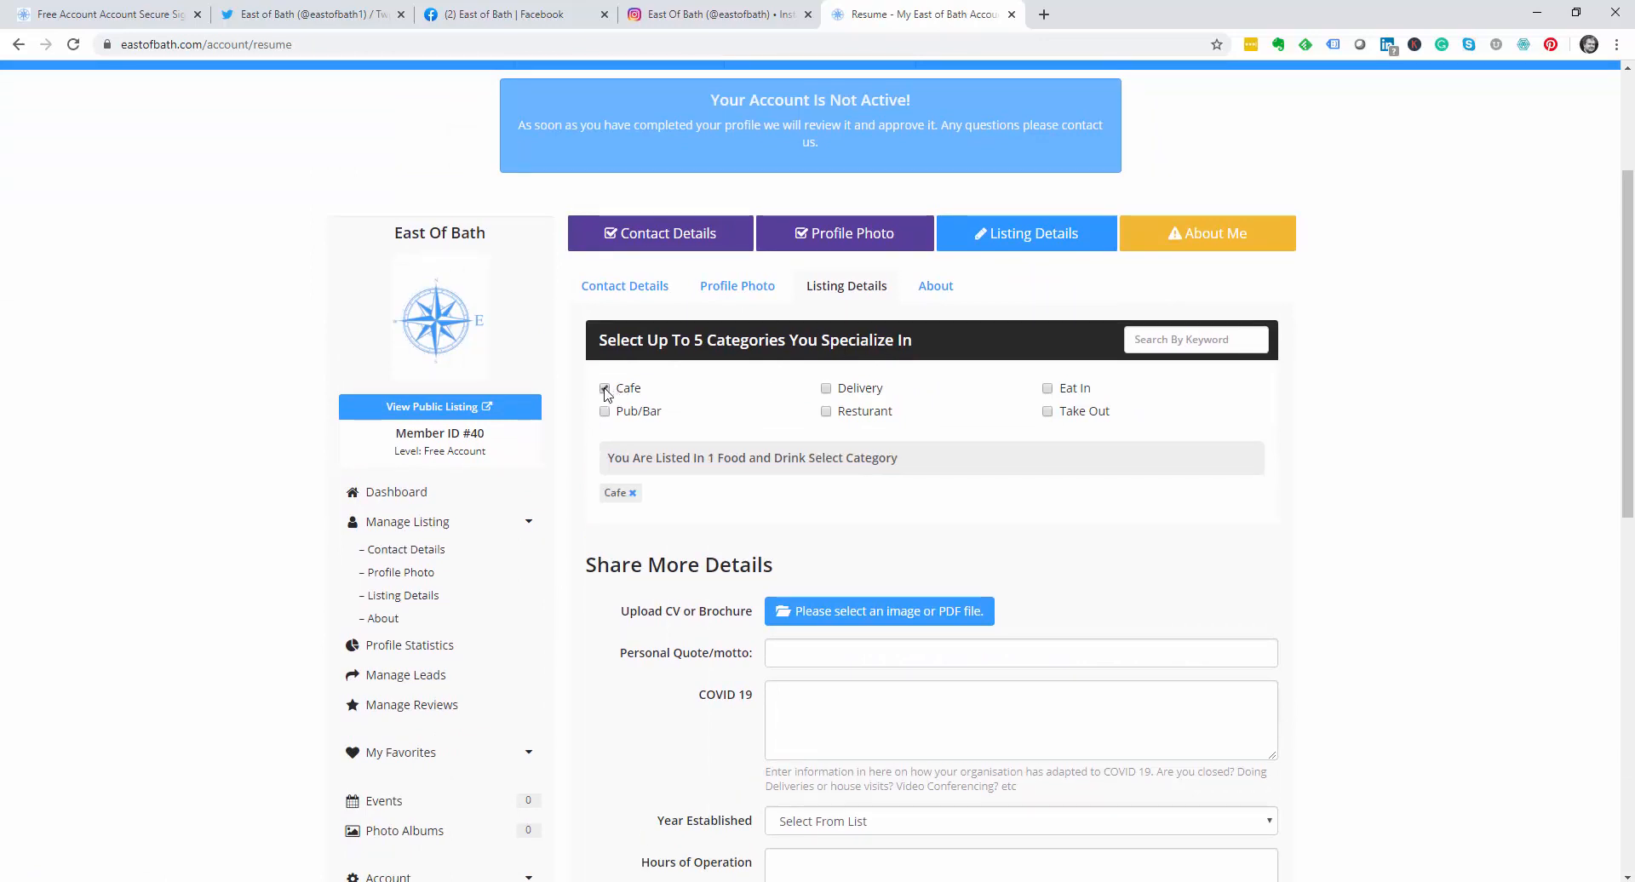
left_click(825, 390)
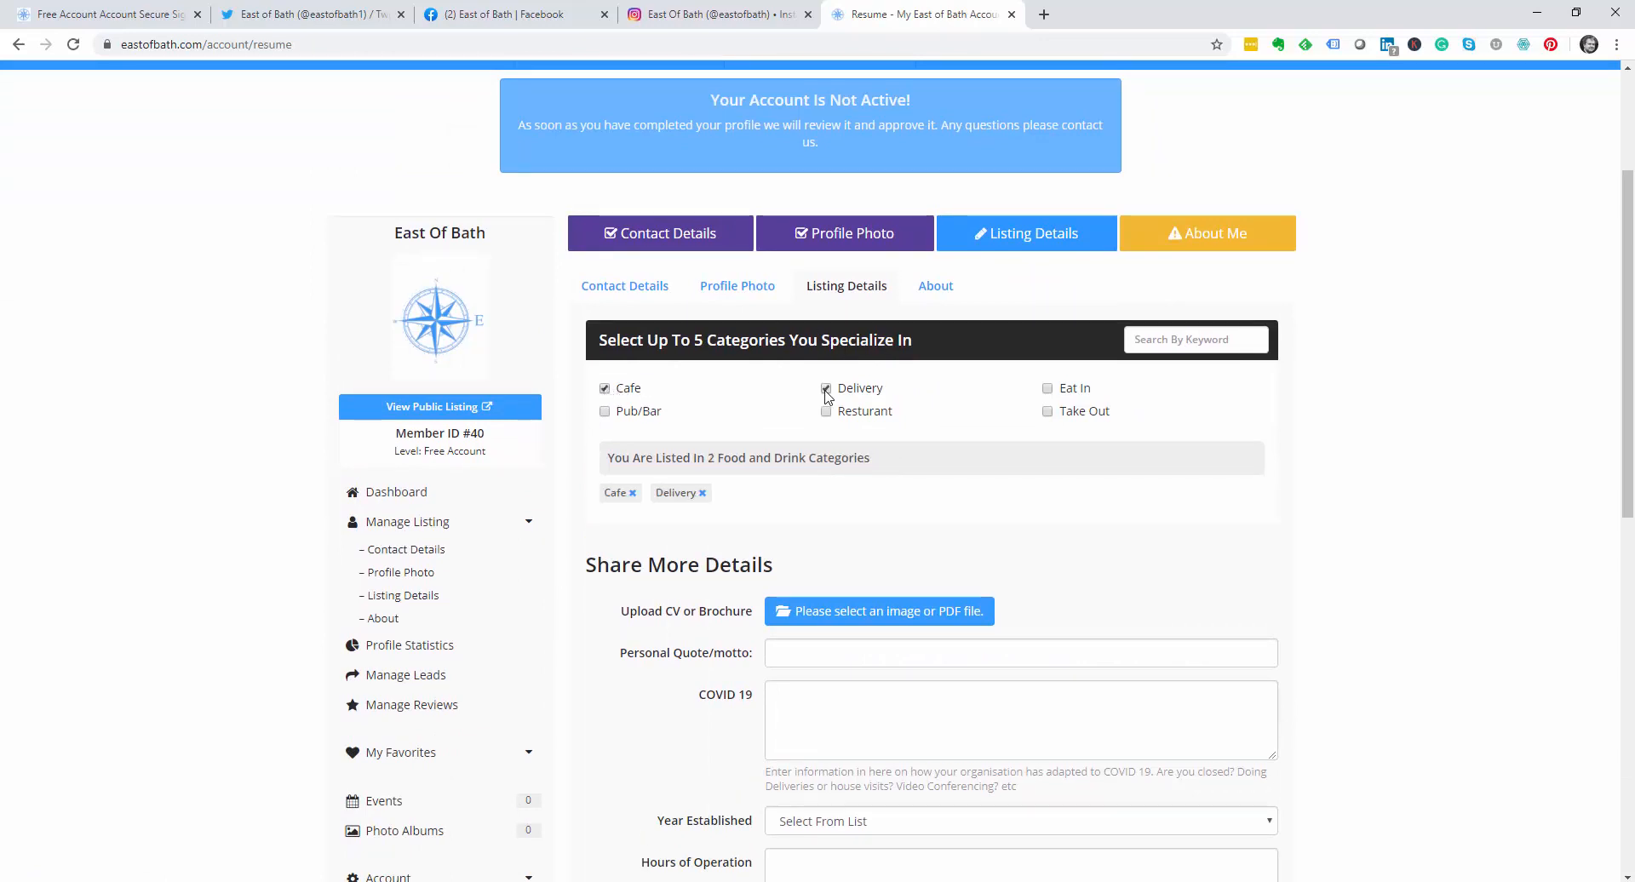
left_click(1048, 389)
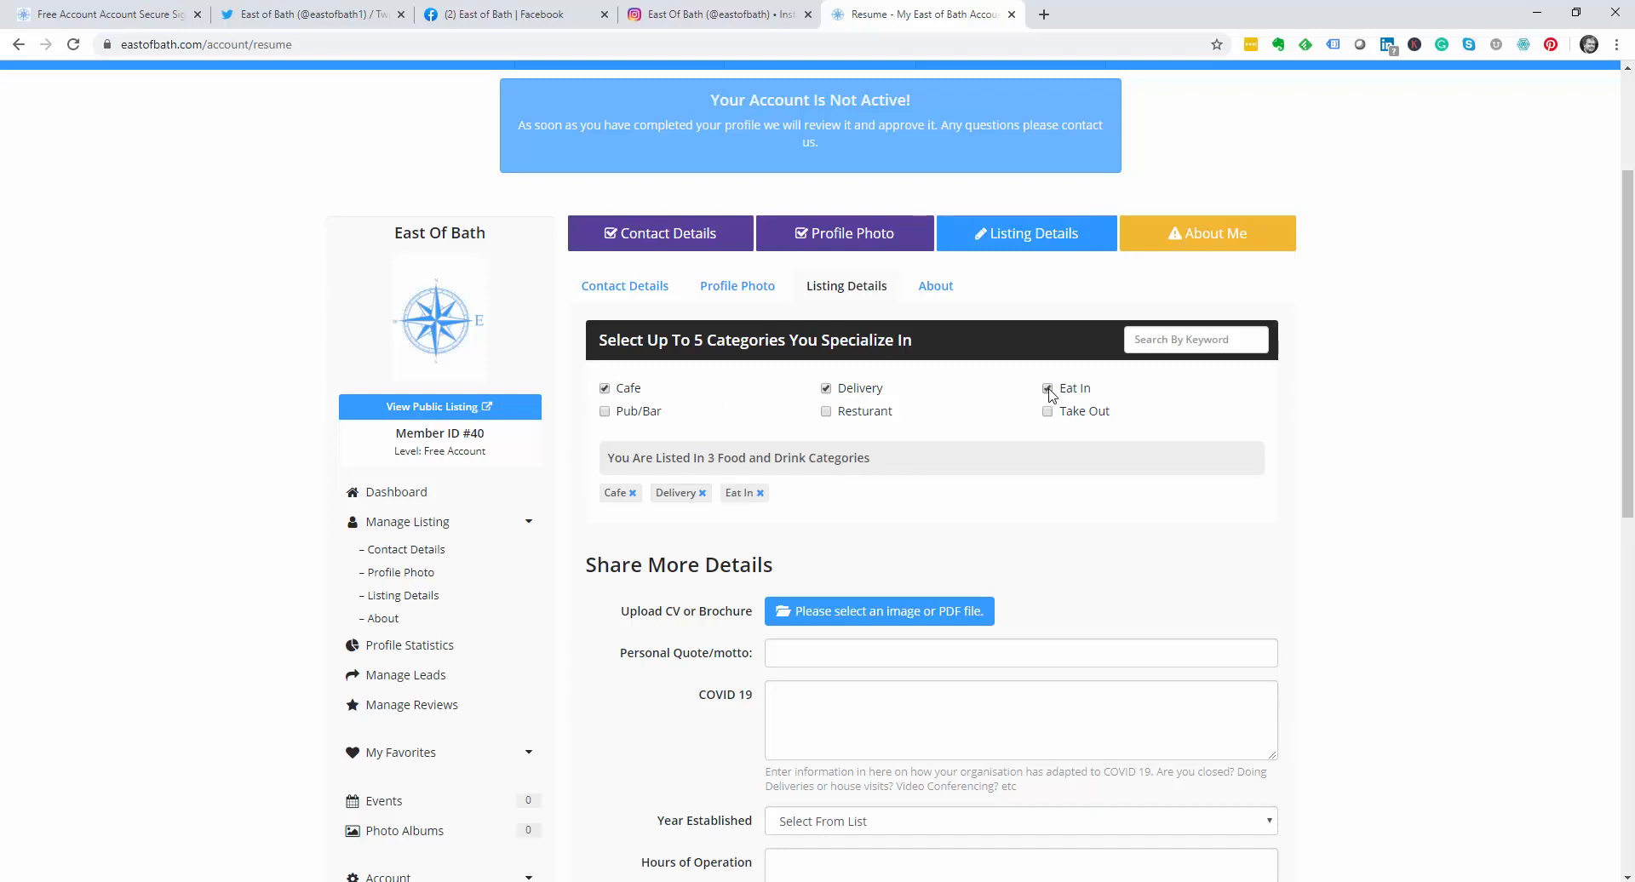
Step: Enter a personal quote and a COVID 19 note saying the site is open as normal
scroll(1049, 393, "down", 3)
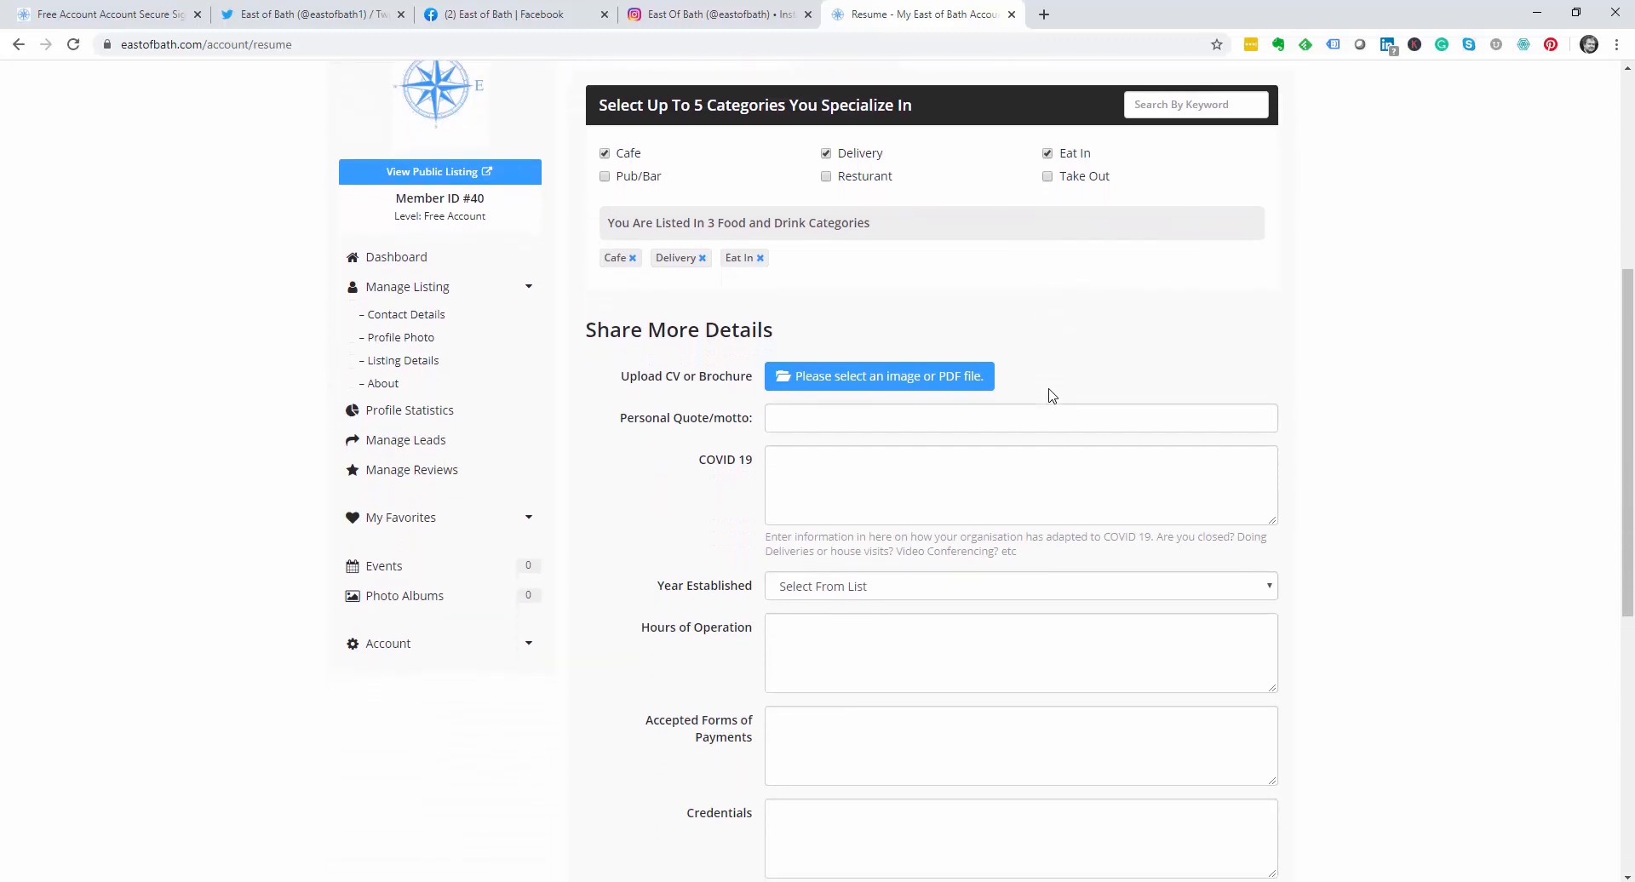
left_click(798, 411)
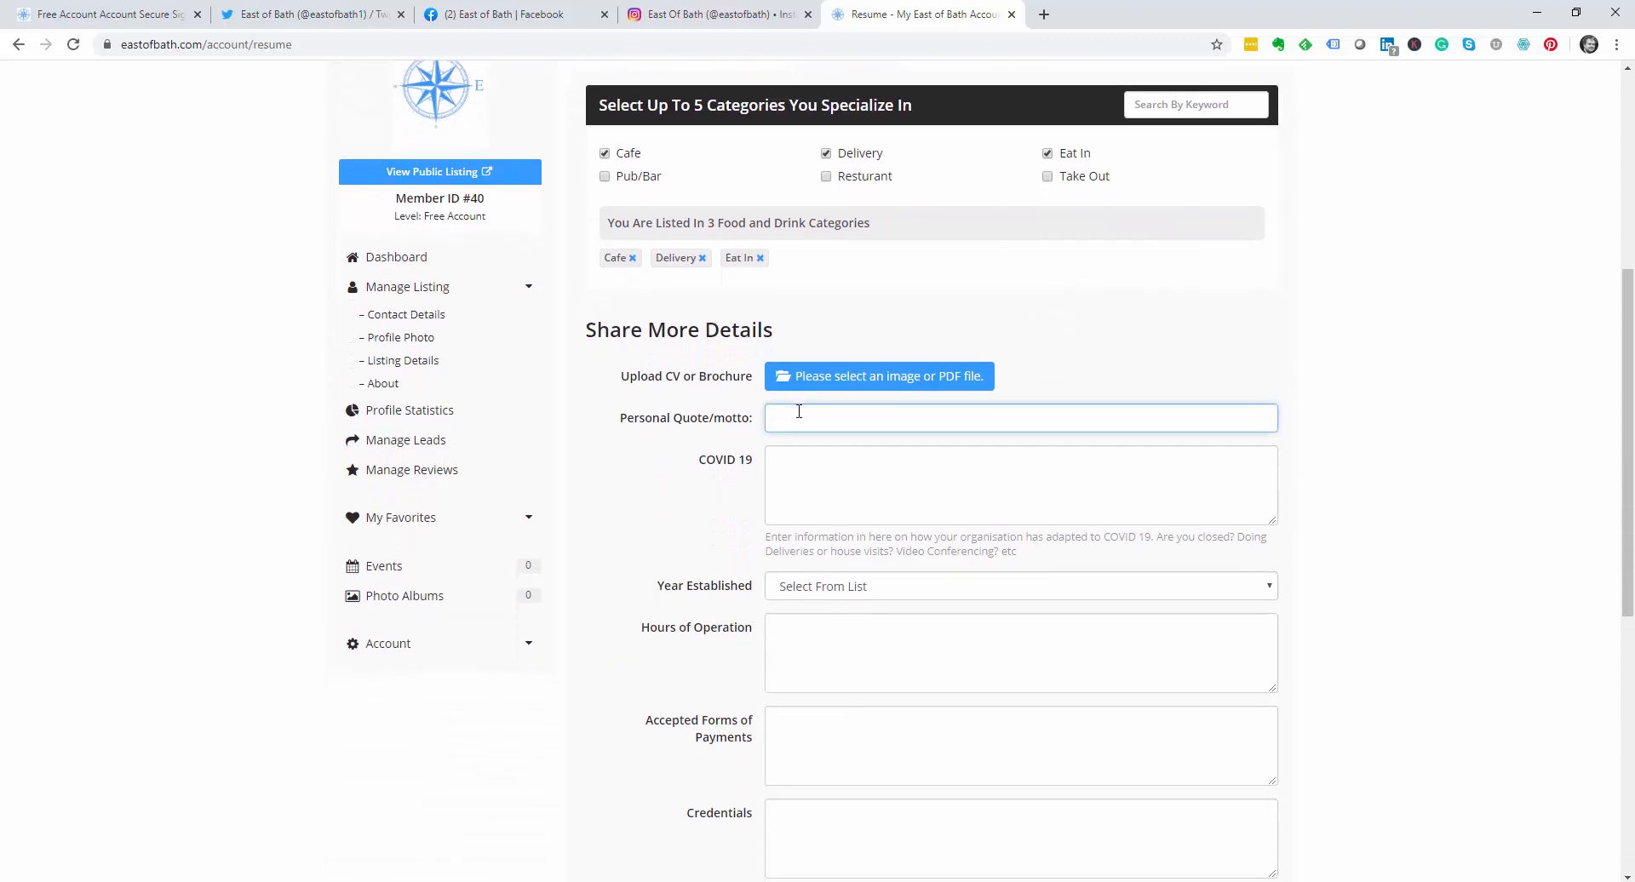
type("get listed")
type(" on m")
type("is site for fre")
type("e for free")
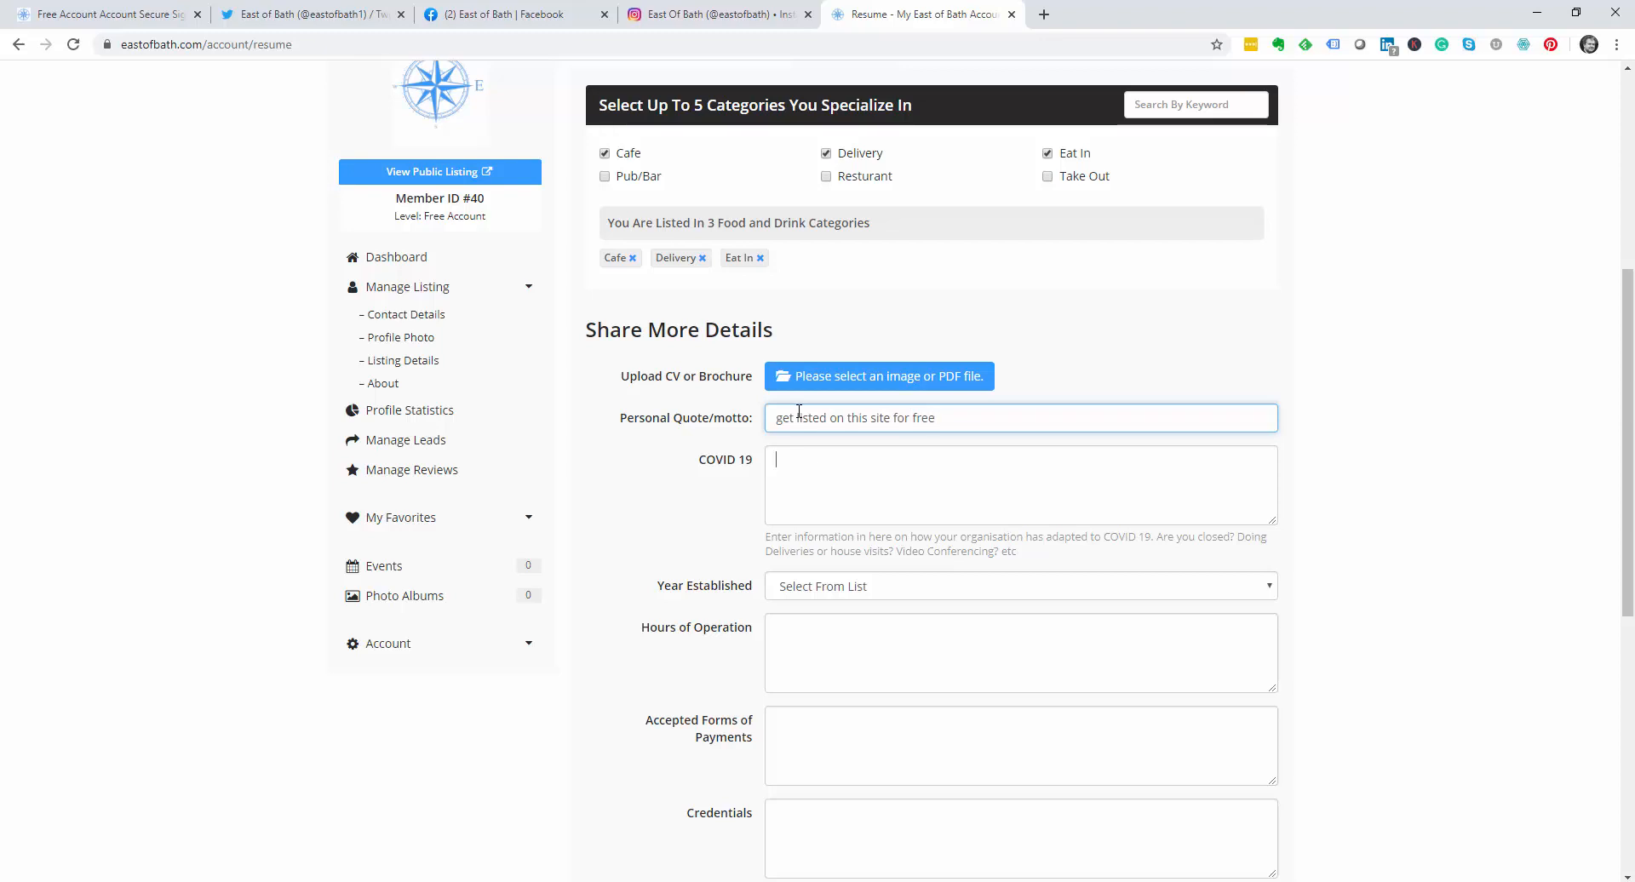
key("Tab")
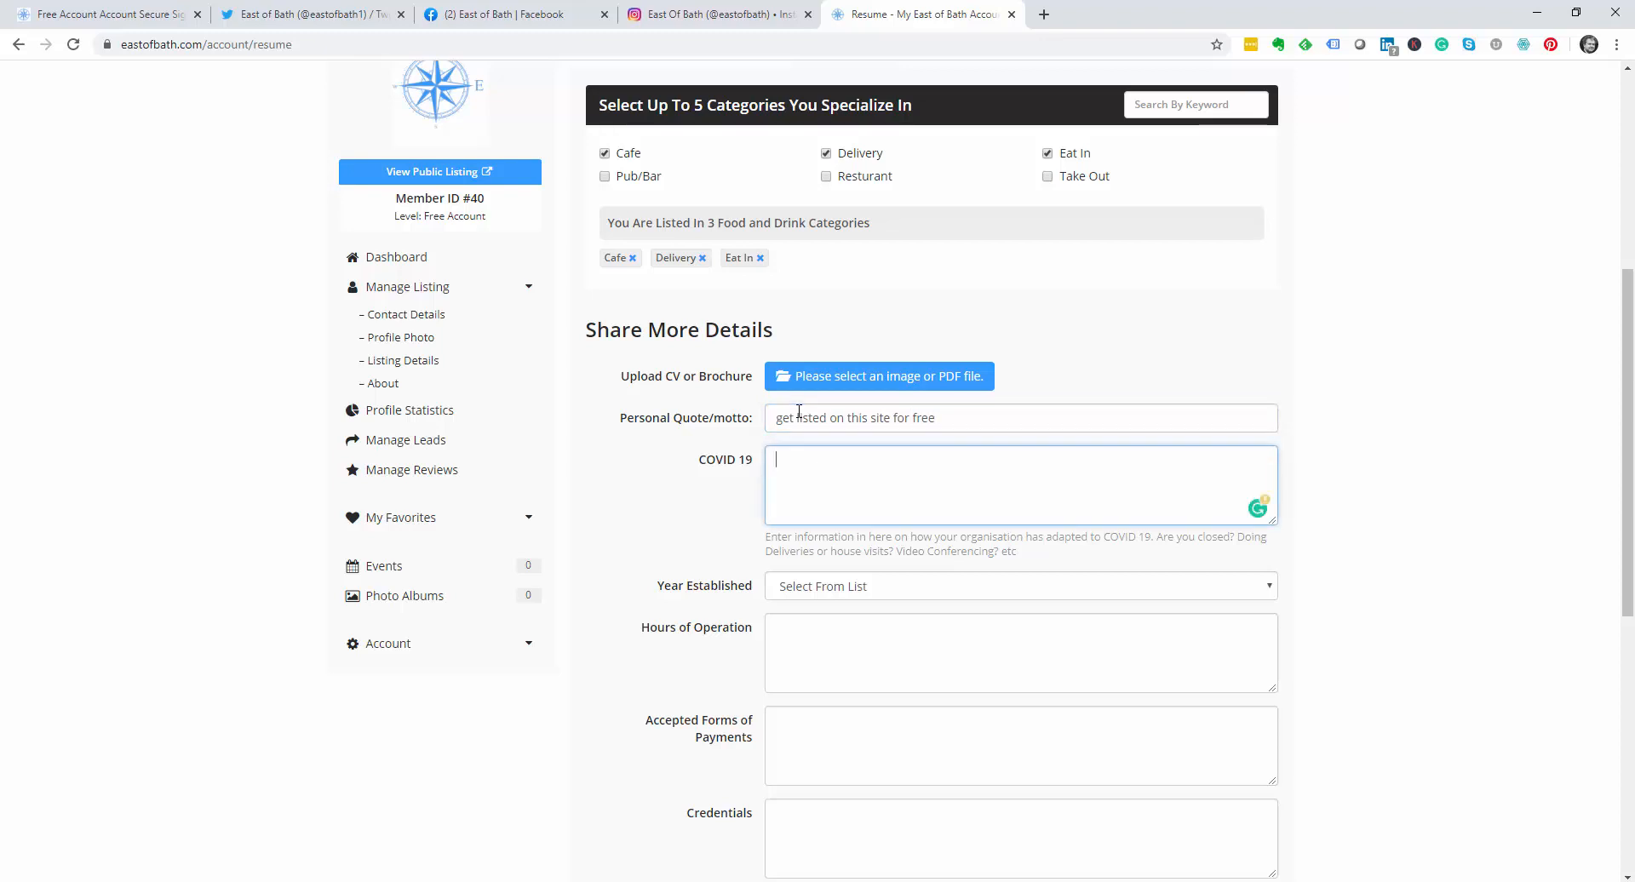
type("Site open as normal.")
Step: Set hours to 24 hours with early-morning and evening support, add a payment note, and save
scroll(833, 573, "down", 2)
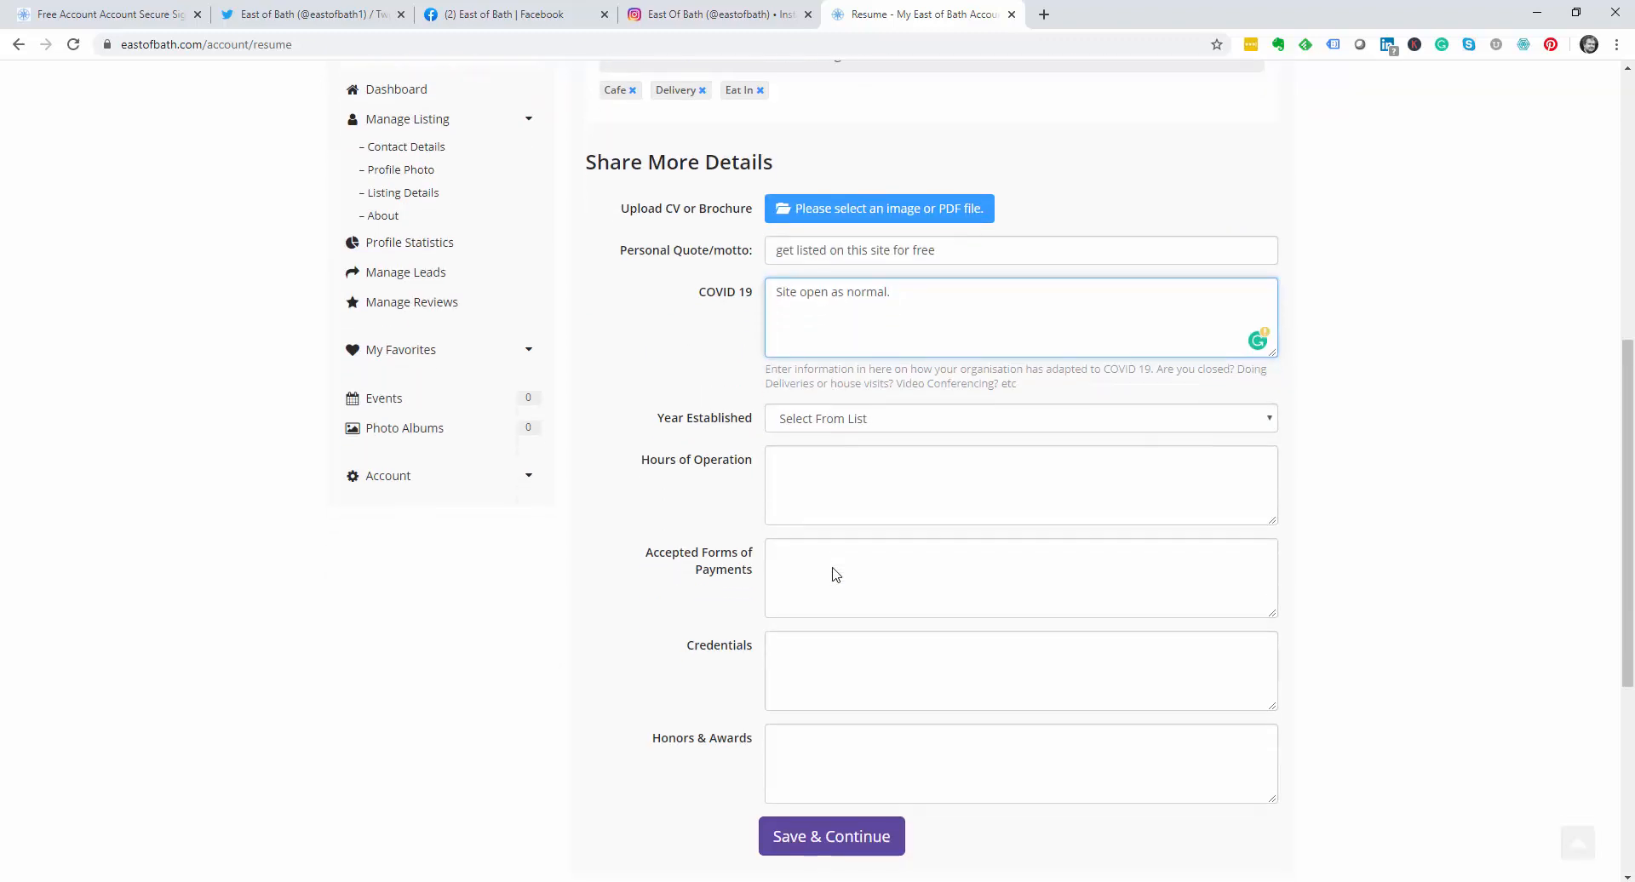
left_click(830, 451)
type("24 hours - (")
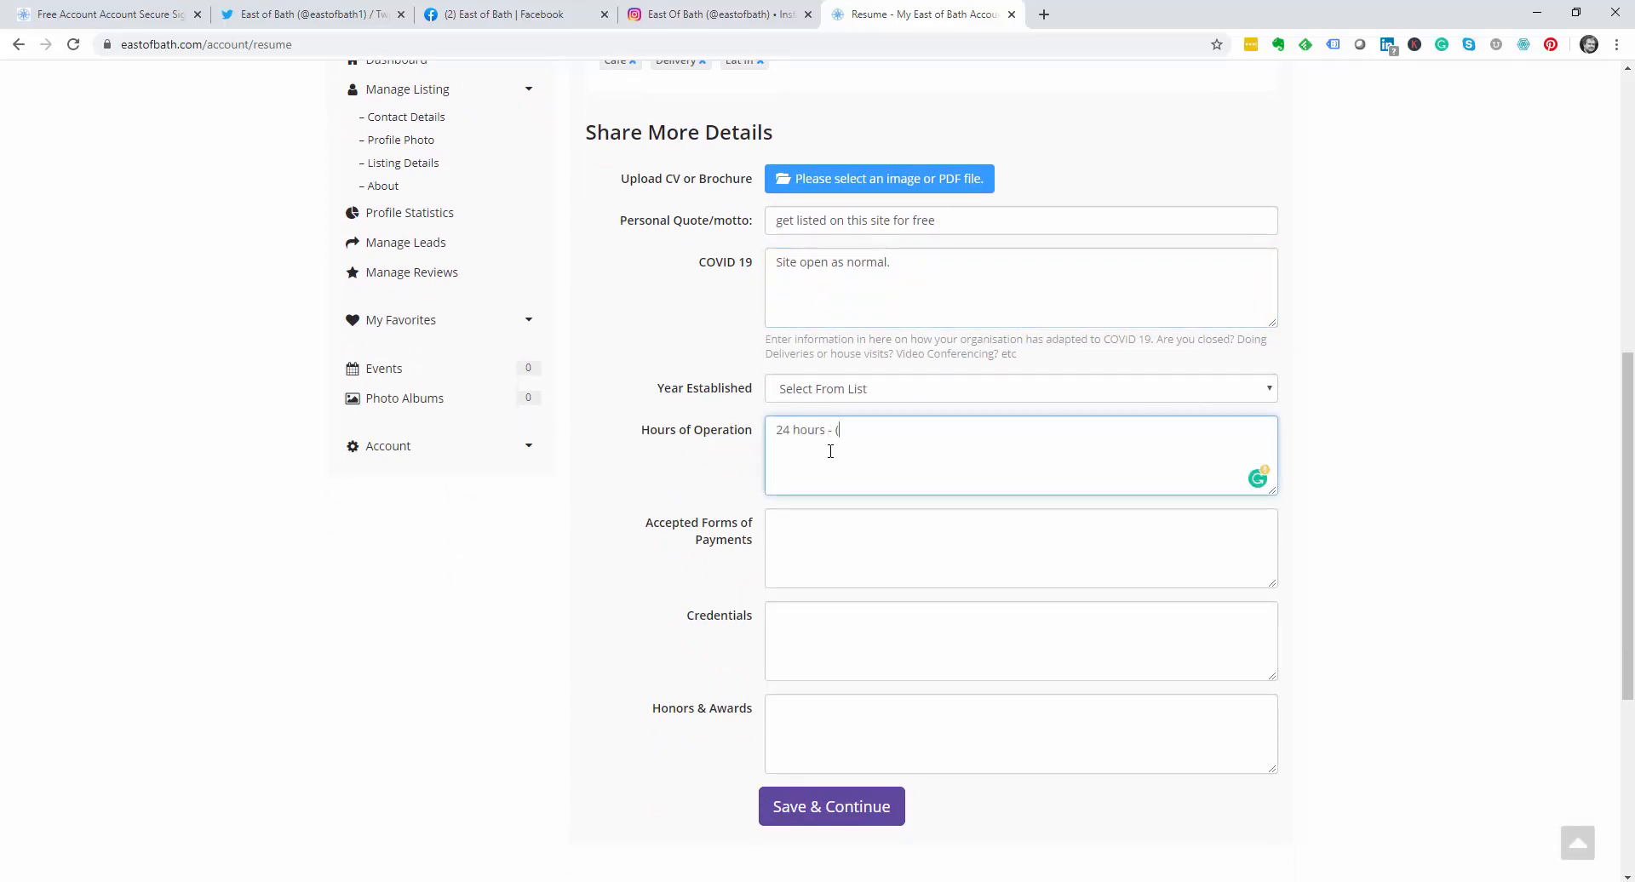
key("BackSpace")
key("BackSpace")
key("BackSpace")
type("t's a website!) - support early mornings and even")
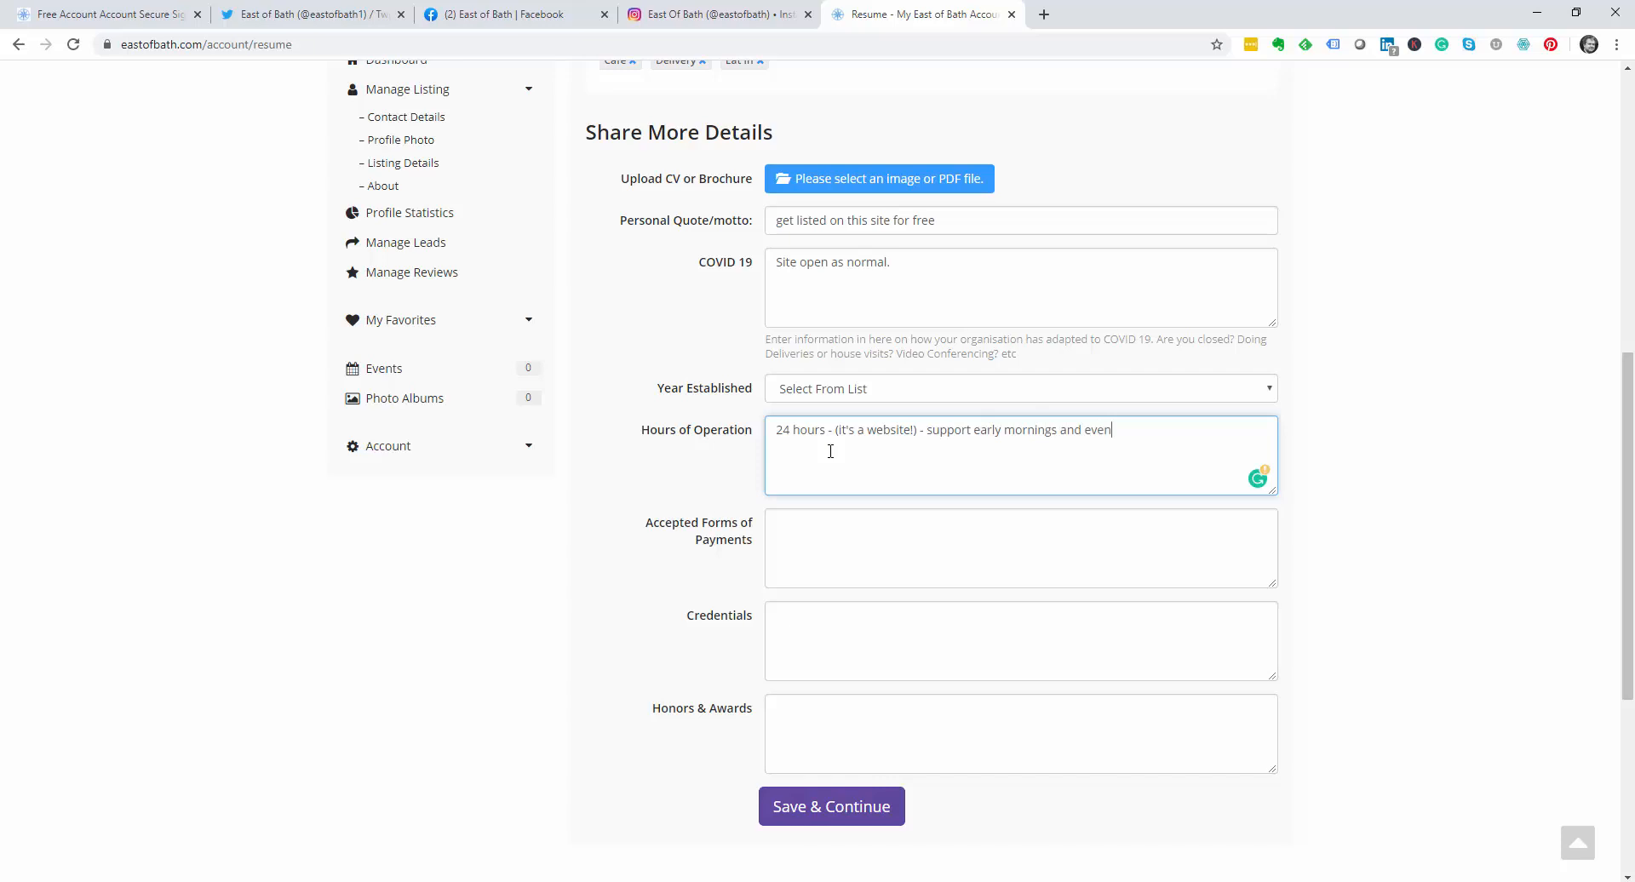
type("ings.")
scroll(830, 452, "down", 3)
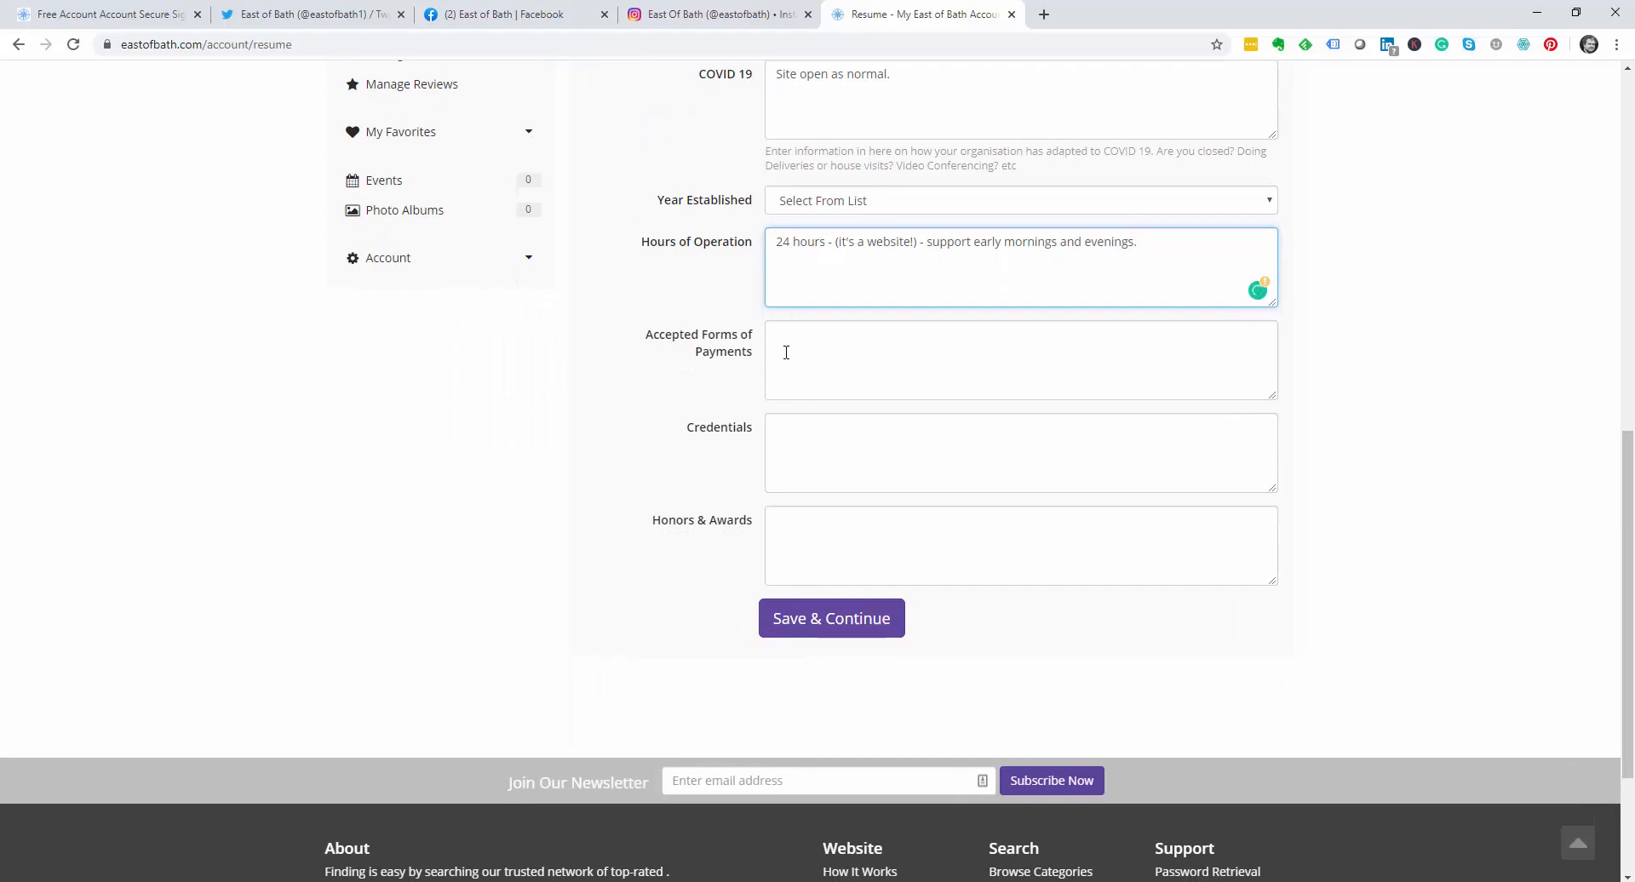
left_click(786, 353)
type("It frr")
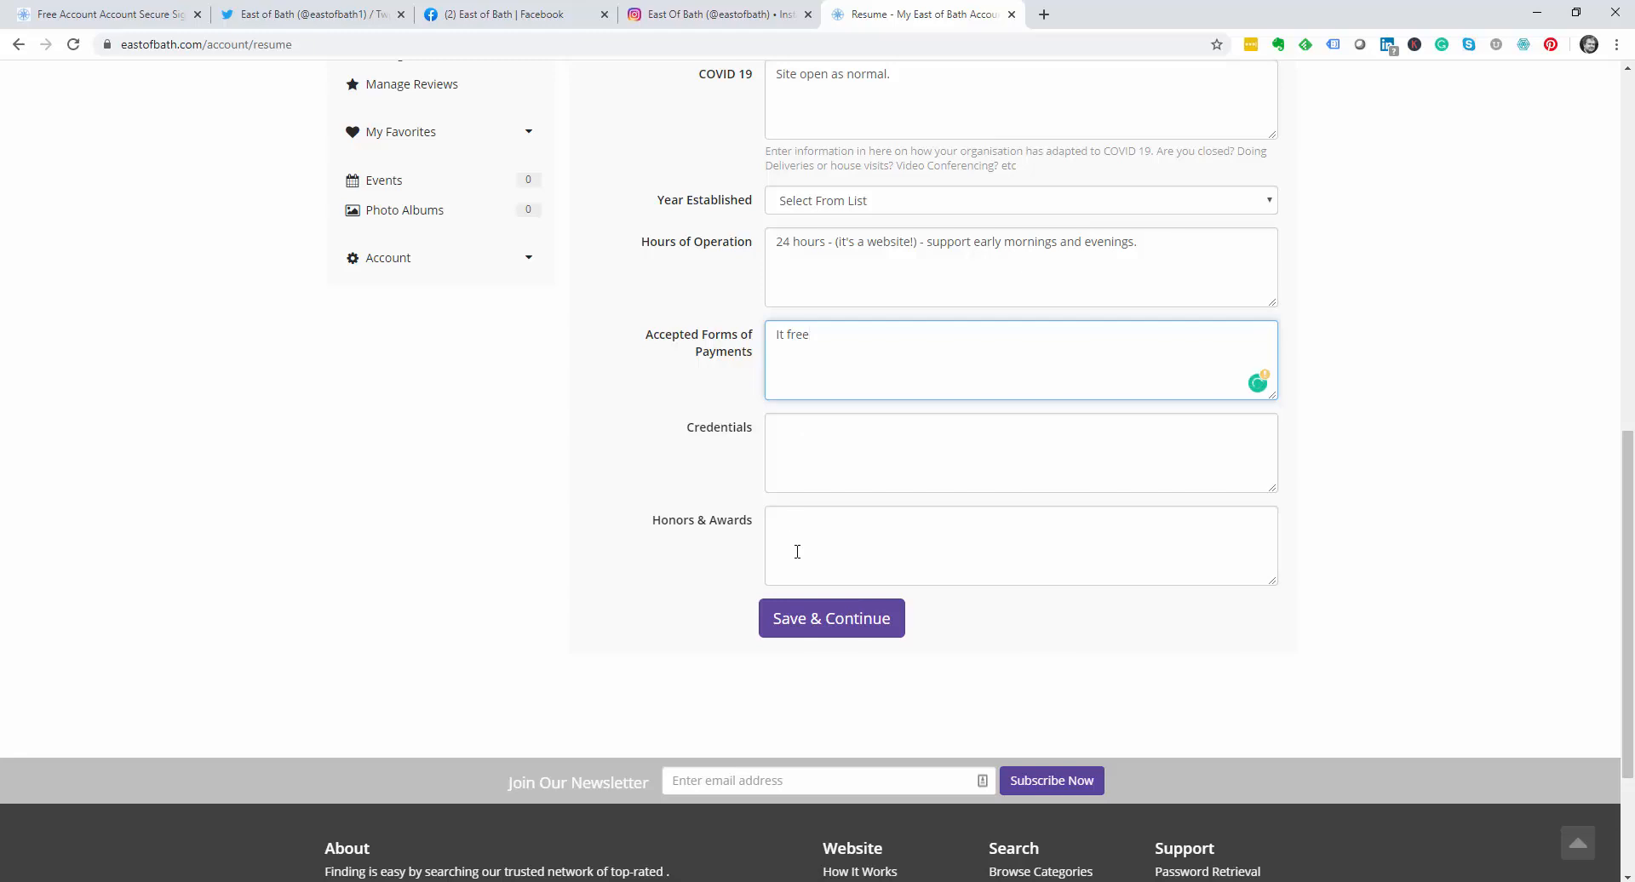
left_click(830, 621)
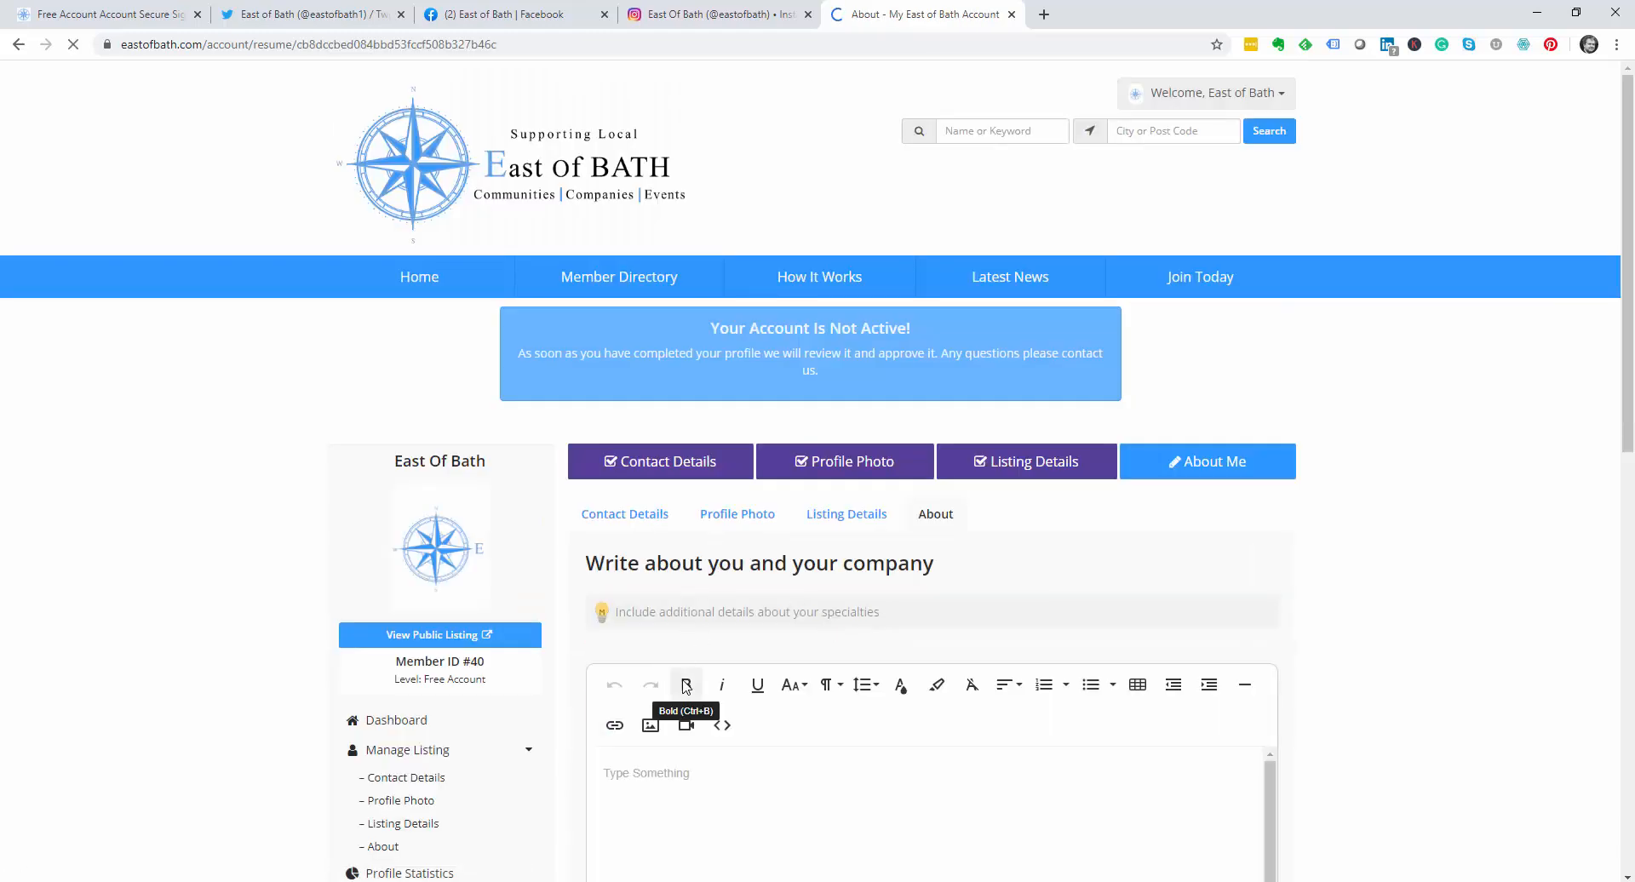
Step: Write an About blurb saying it will appear at the top of the profile, then save
scroll(683, 672, "down", 2)
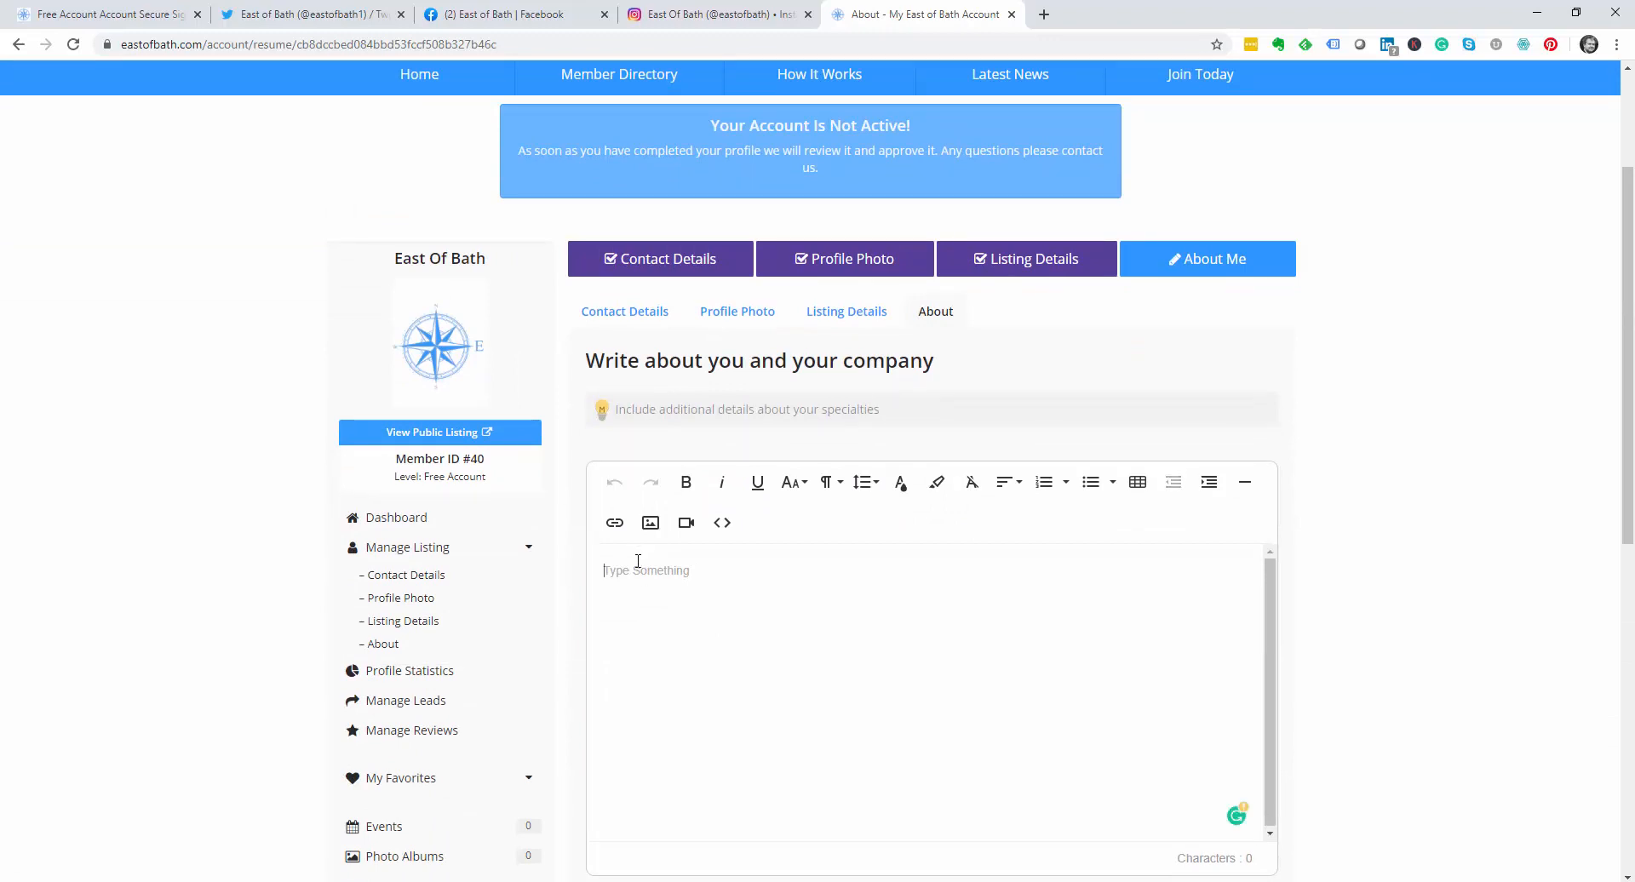
type("sommething ")
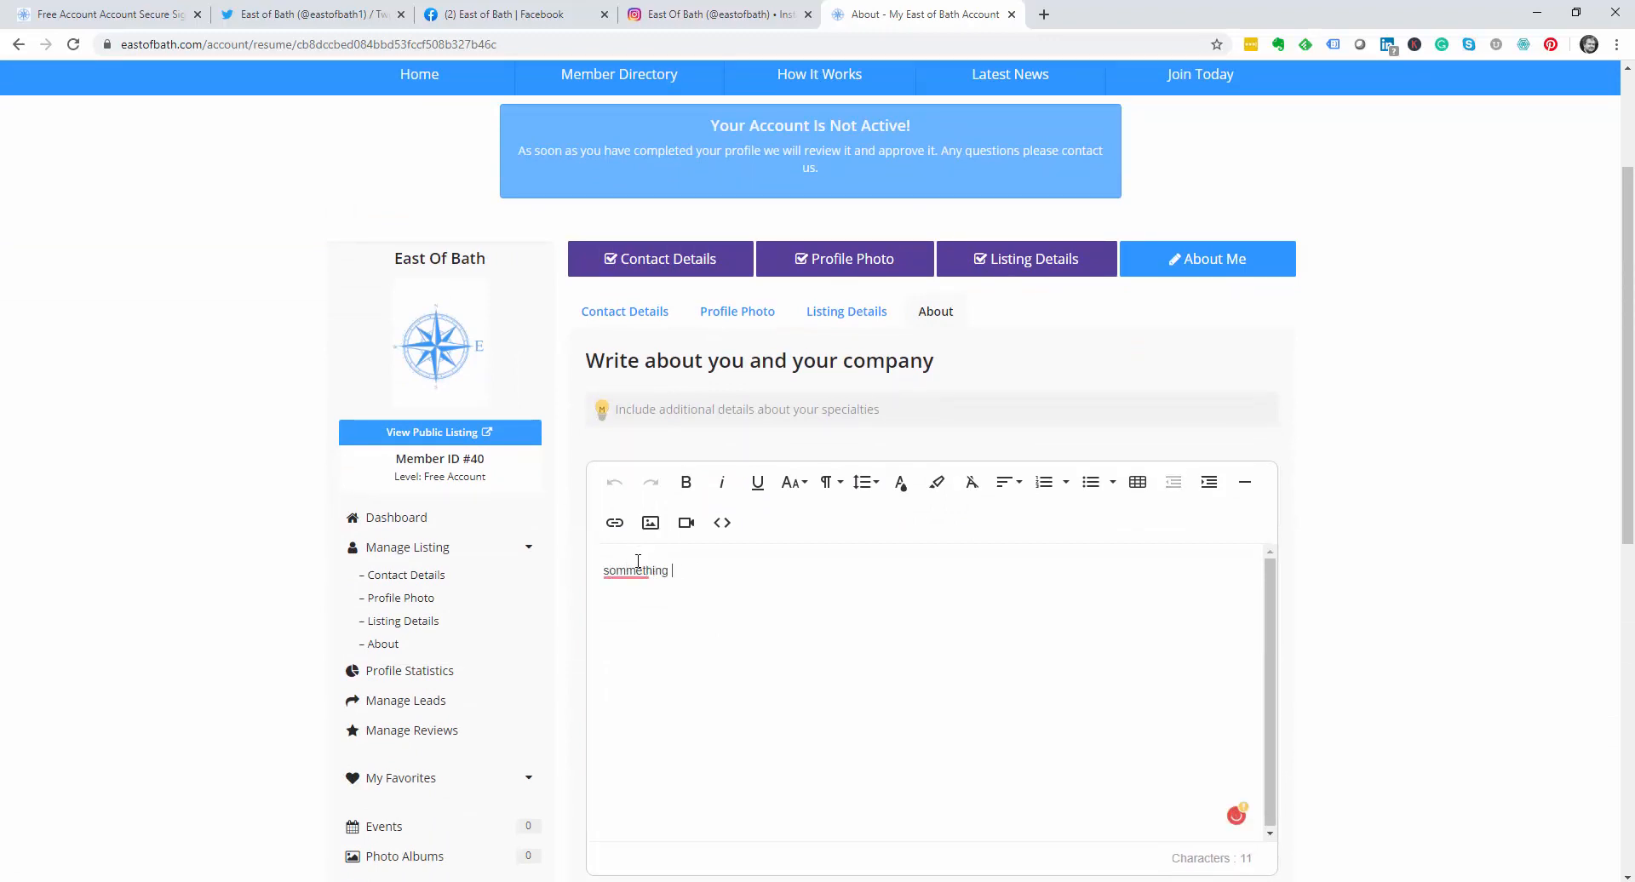
type("exciting about us")
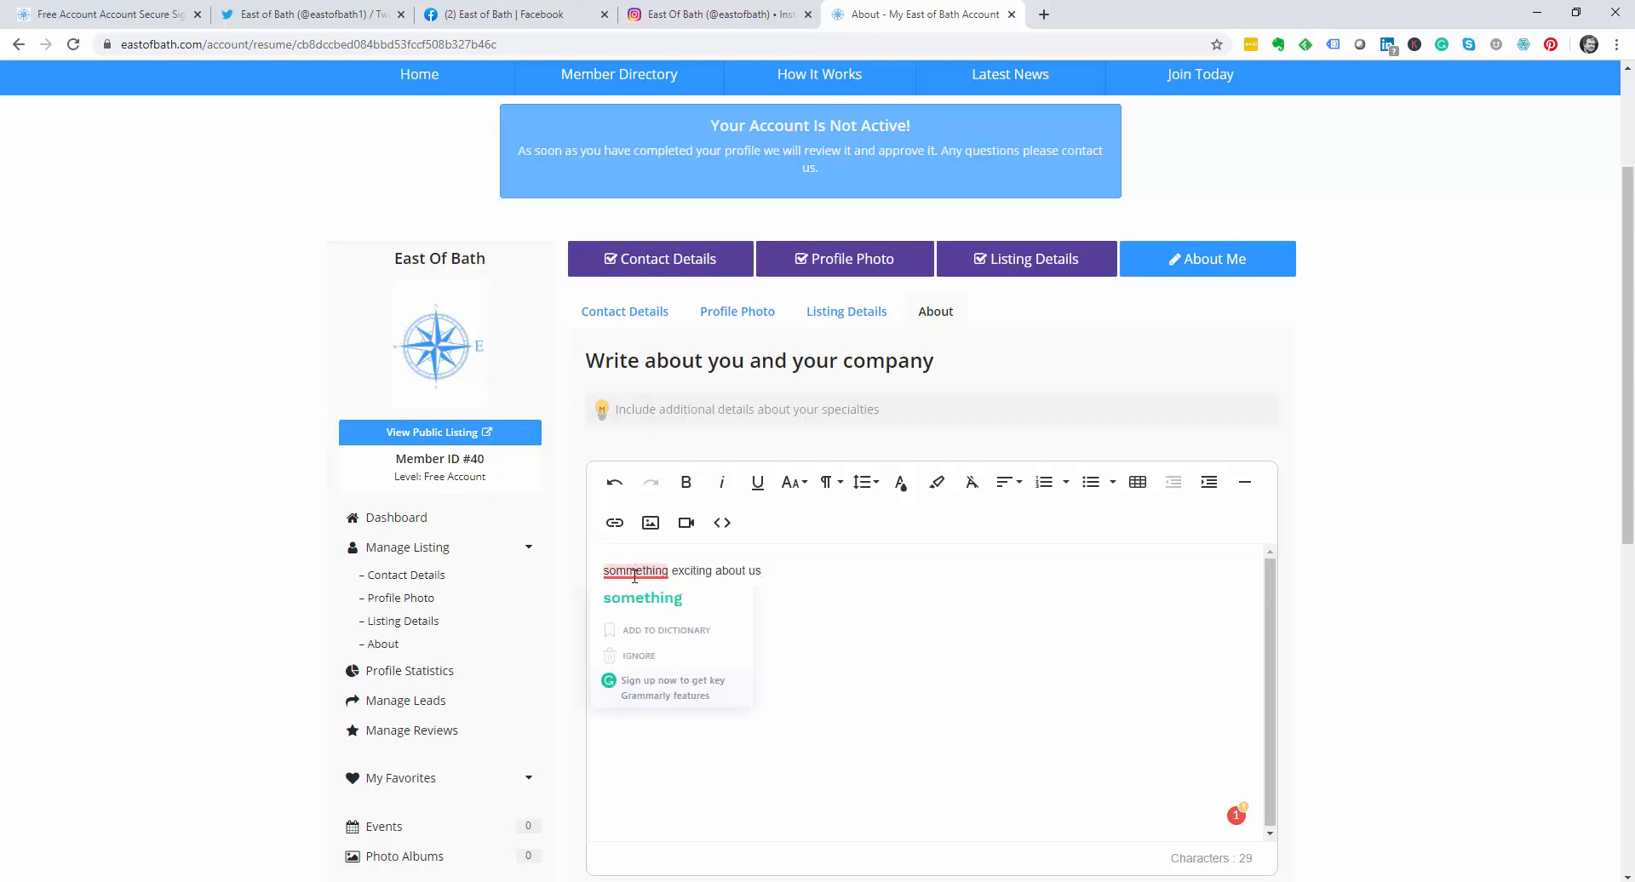
left_click(643, 598)
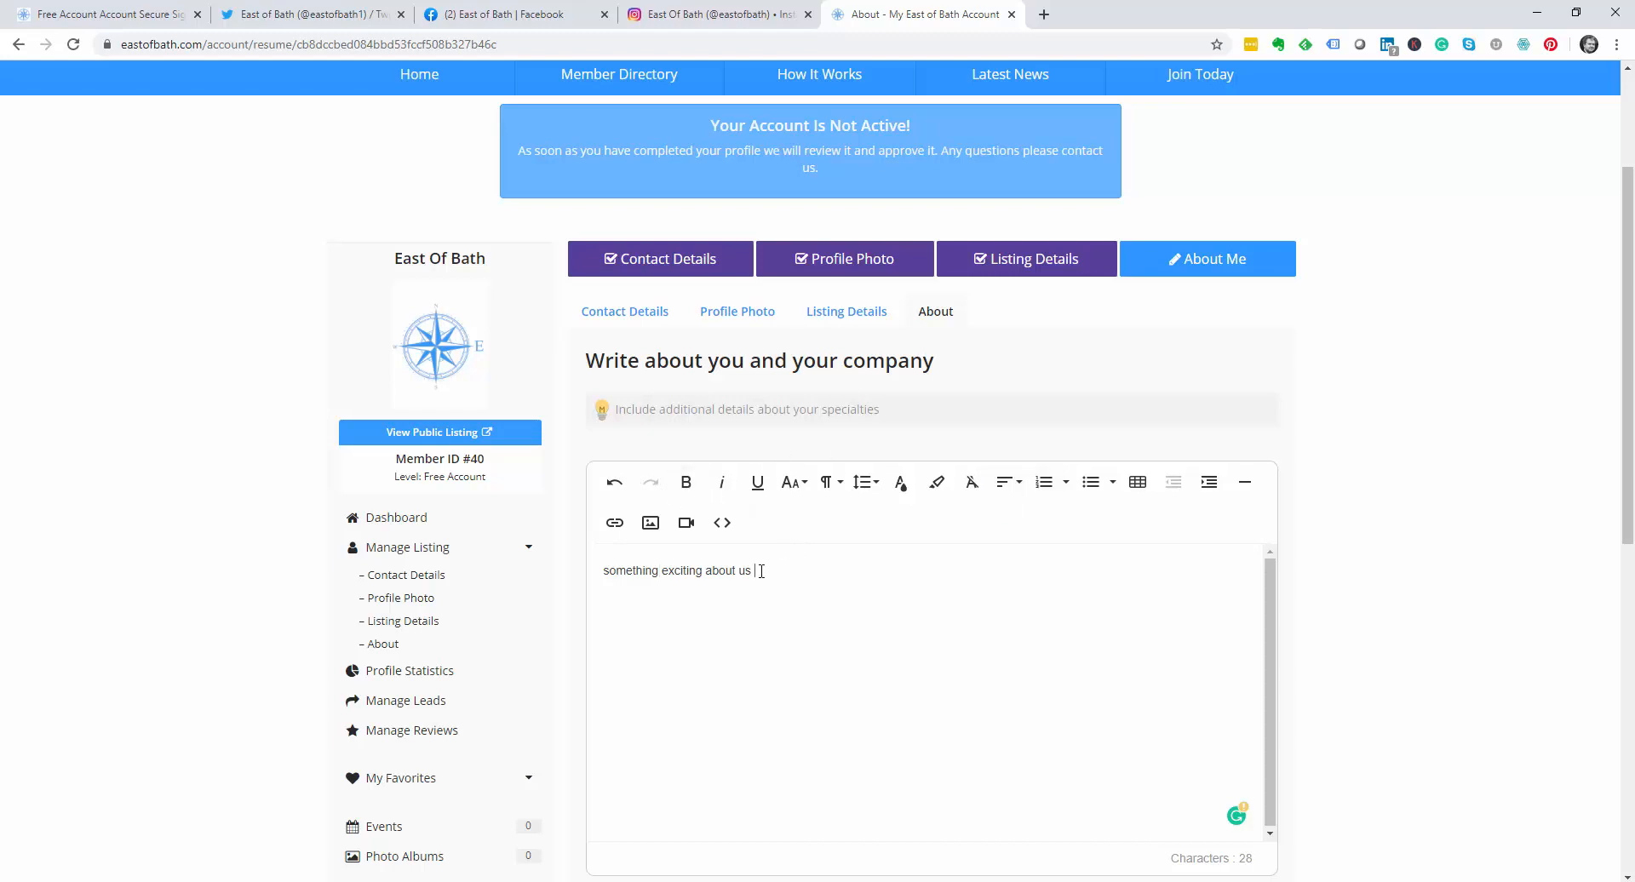
type("This will appear at the top of your profile.")
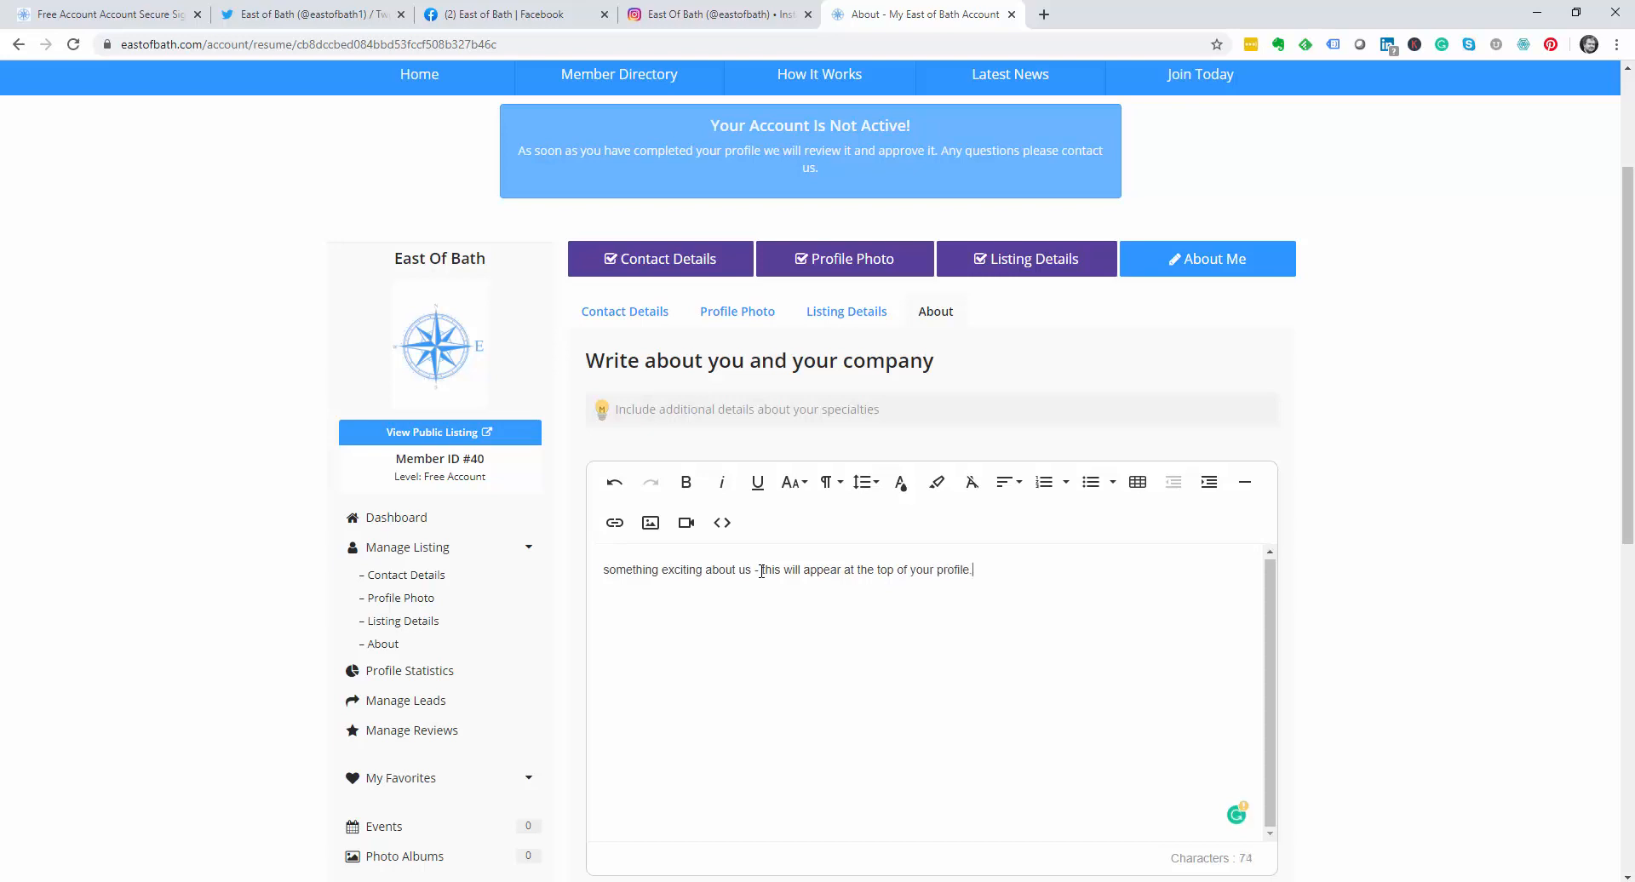
scroll(766, 596, "down", 4)
left_click(889, 588)
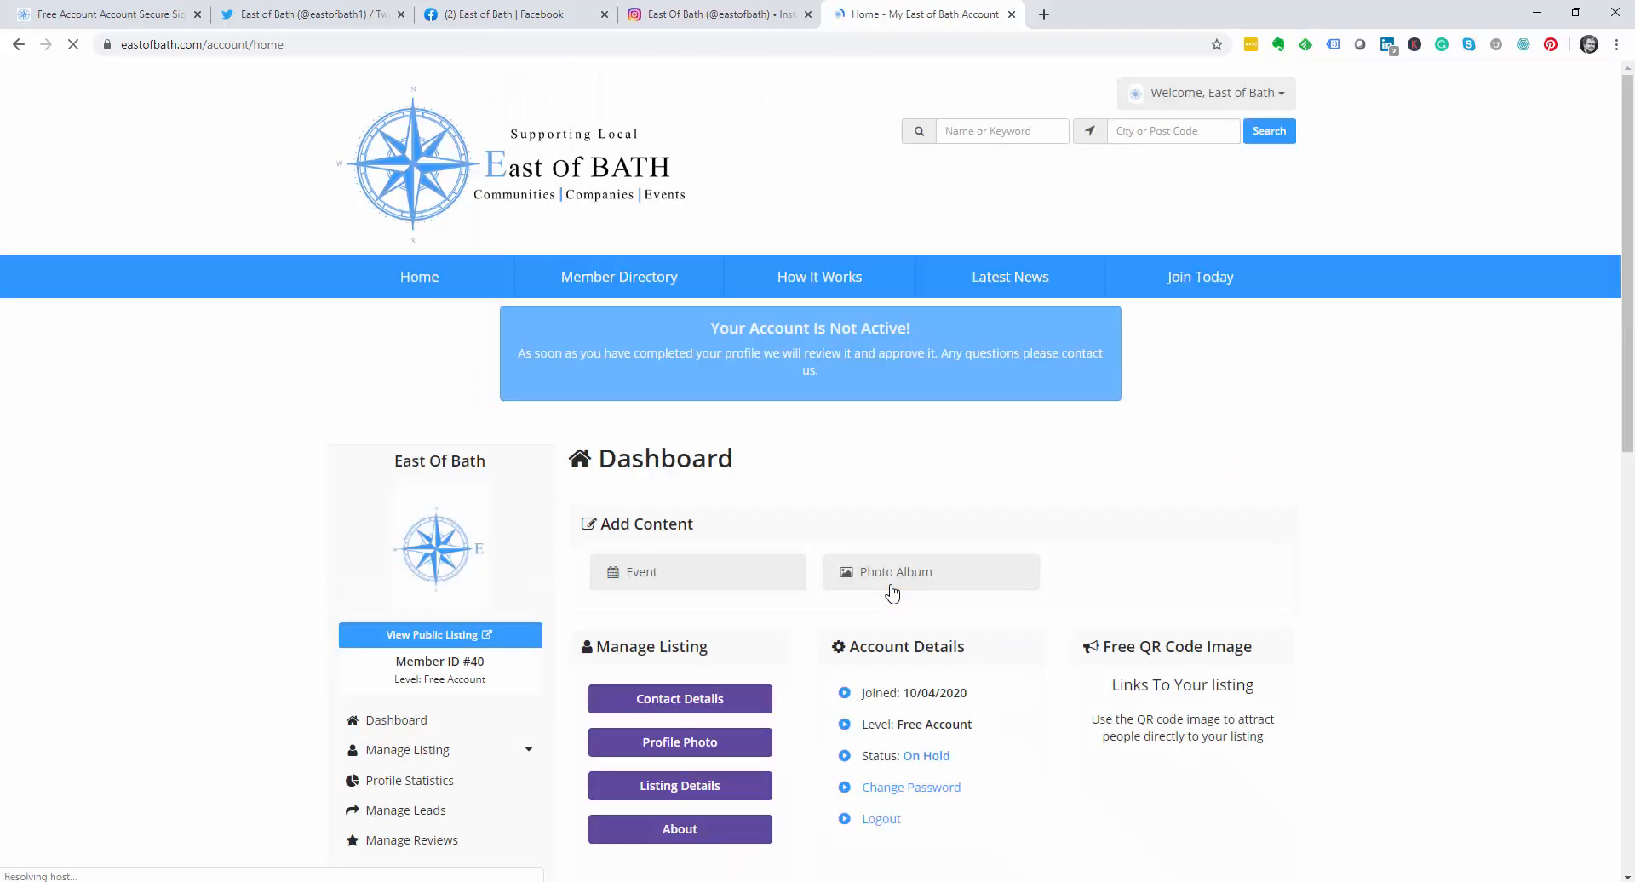
Step: Open Listing Details to review the listing's categories and extra details
scroll(892, 593, "down", 2)
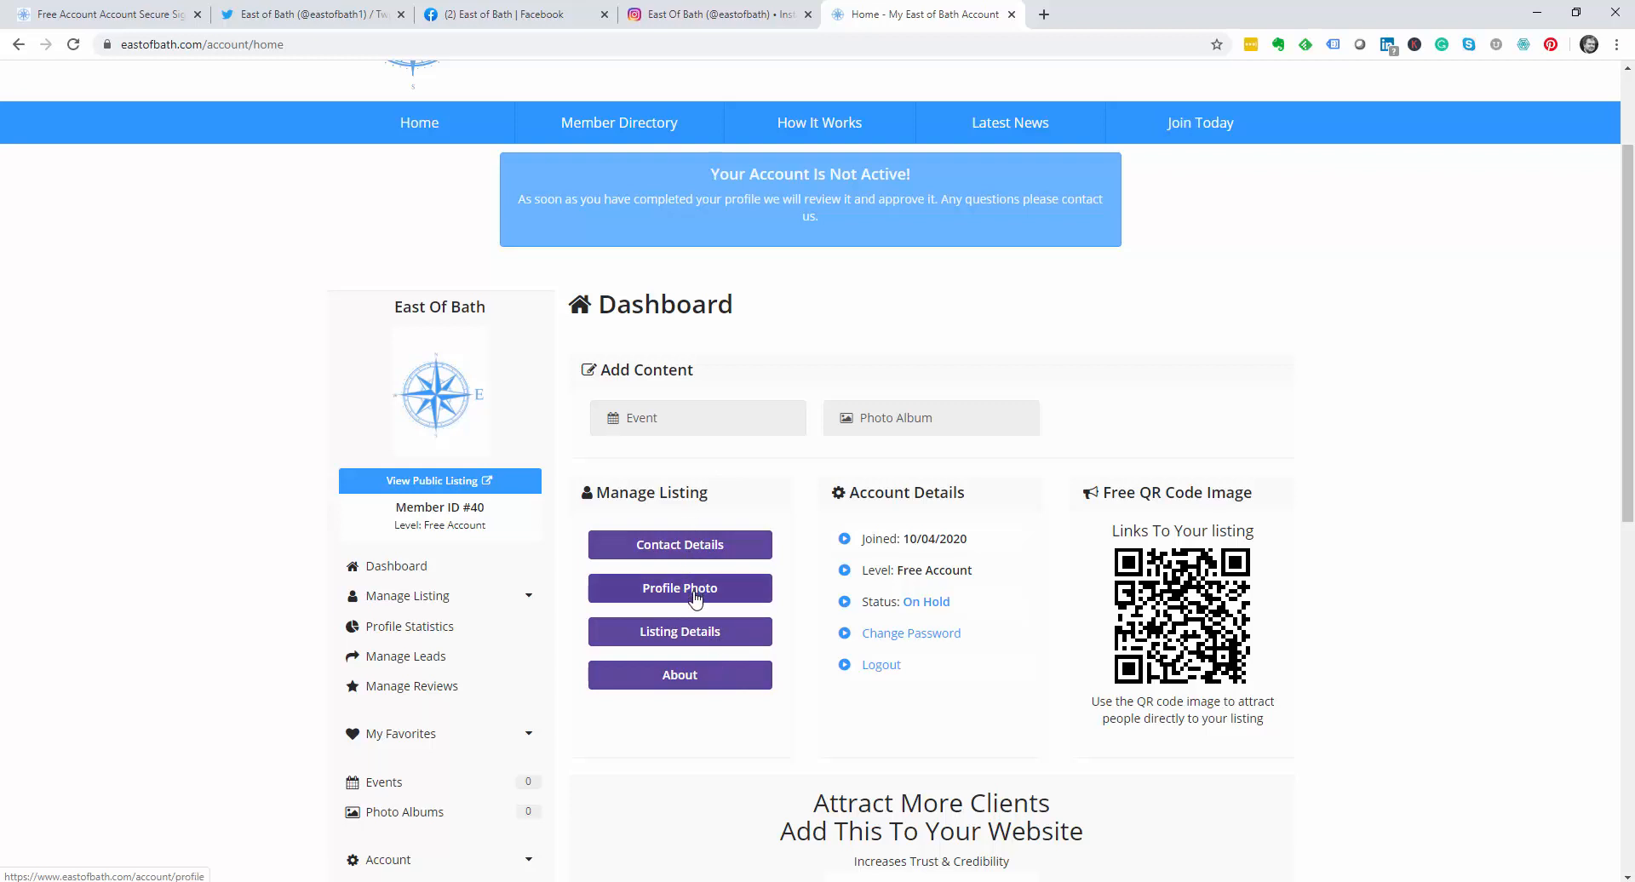
left_click(697, 632)
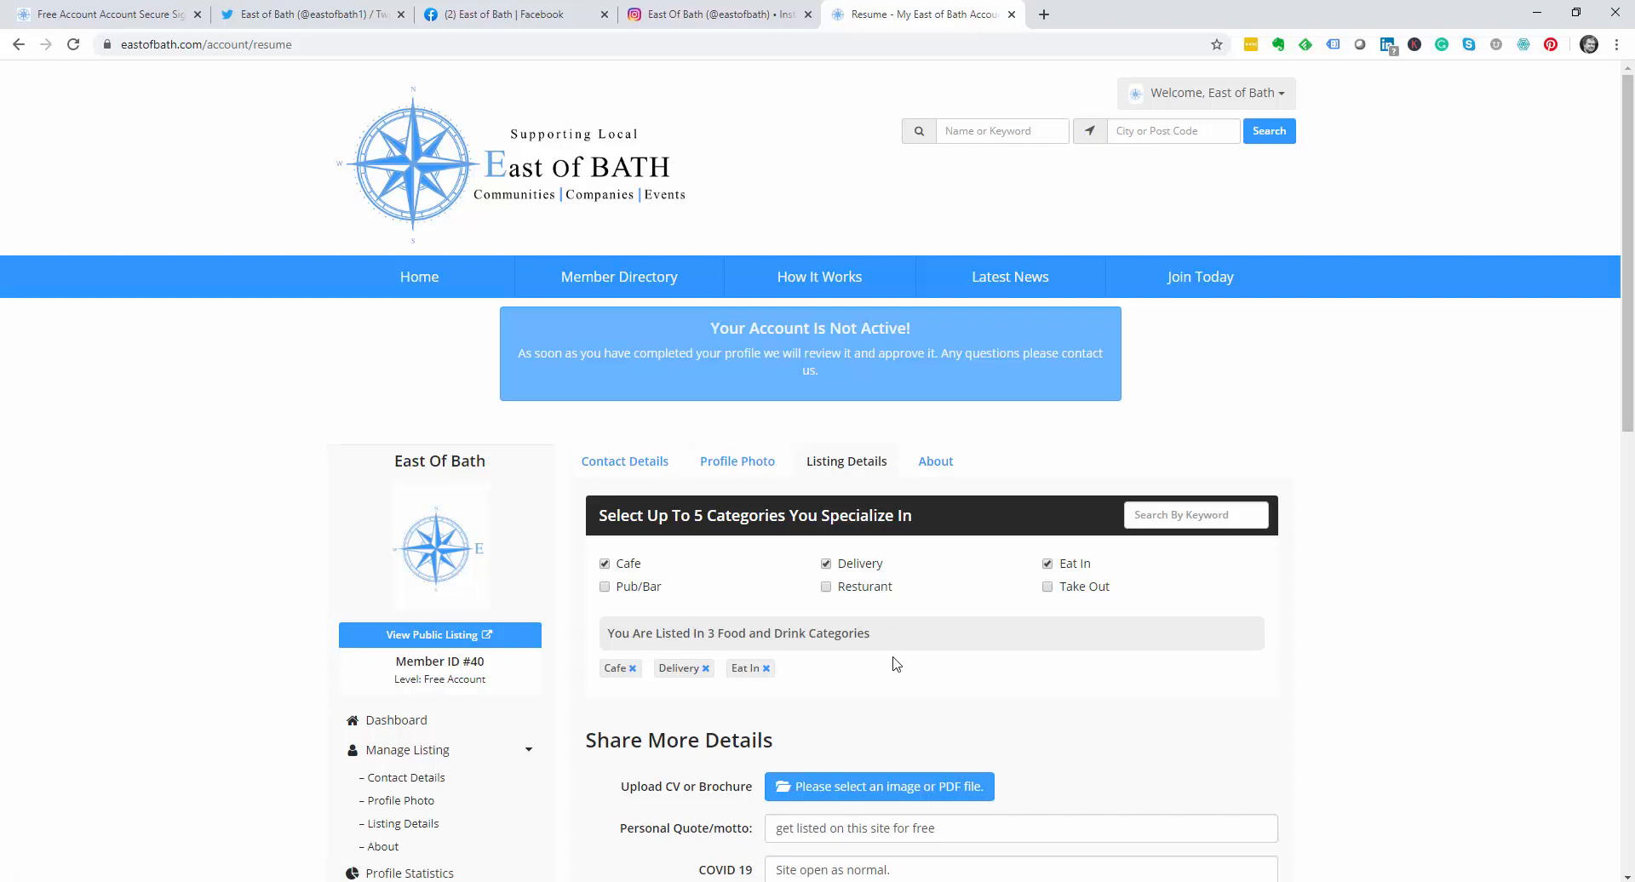
scroll(894, 662, "down", 10)
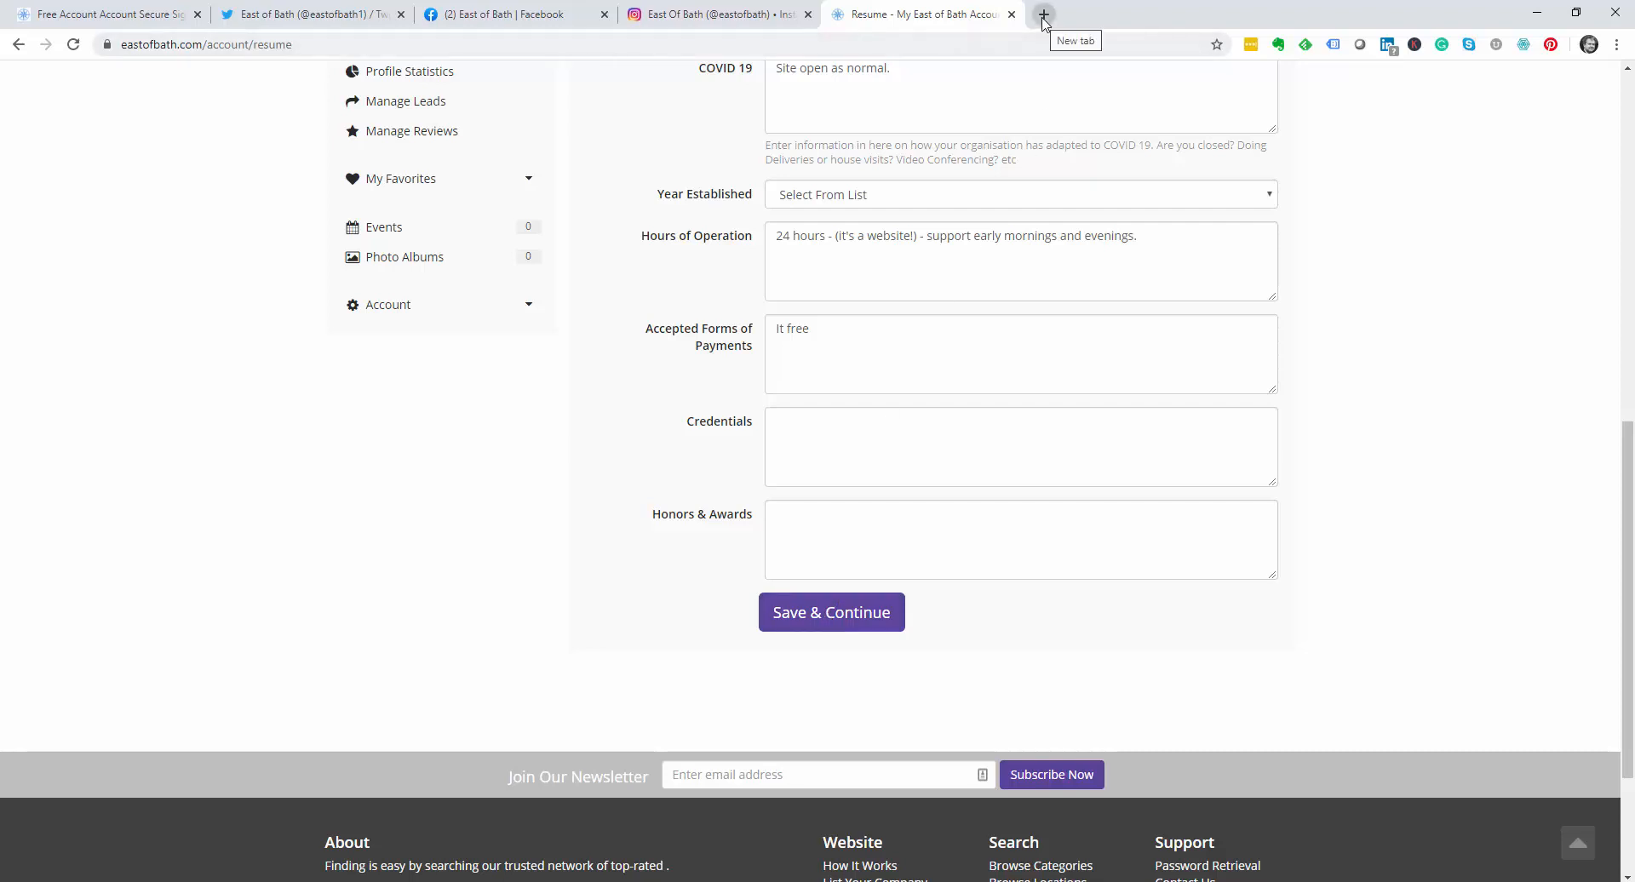
Step: Return the Free Account sign-up tab to the directory home page
left_click(111, 15)
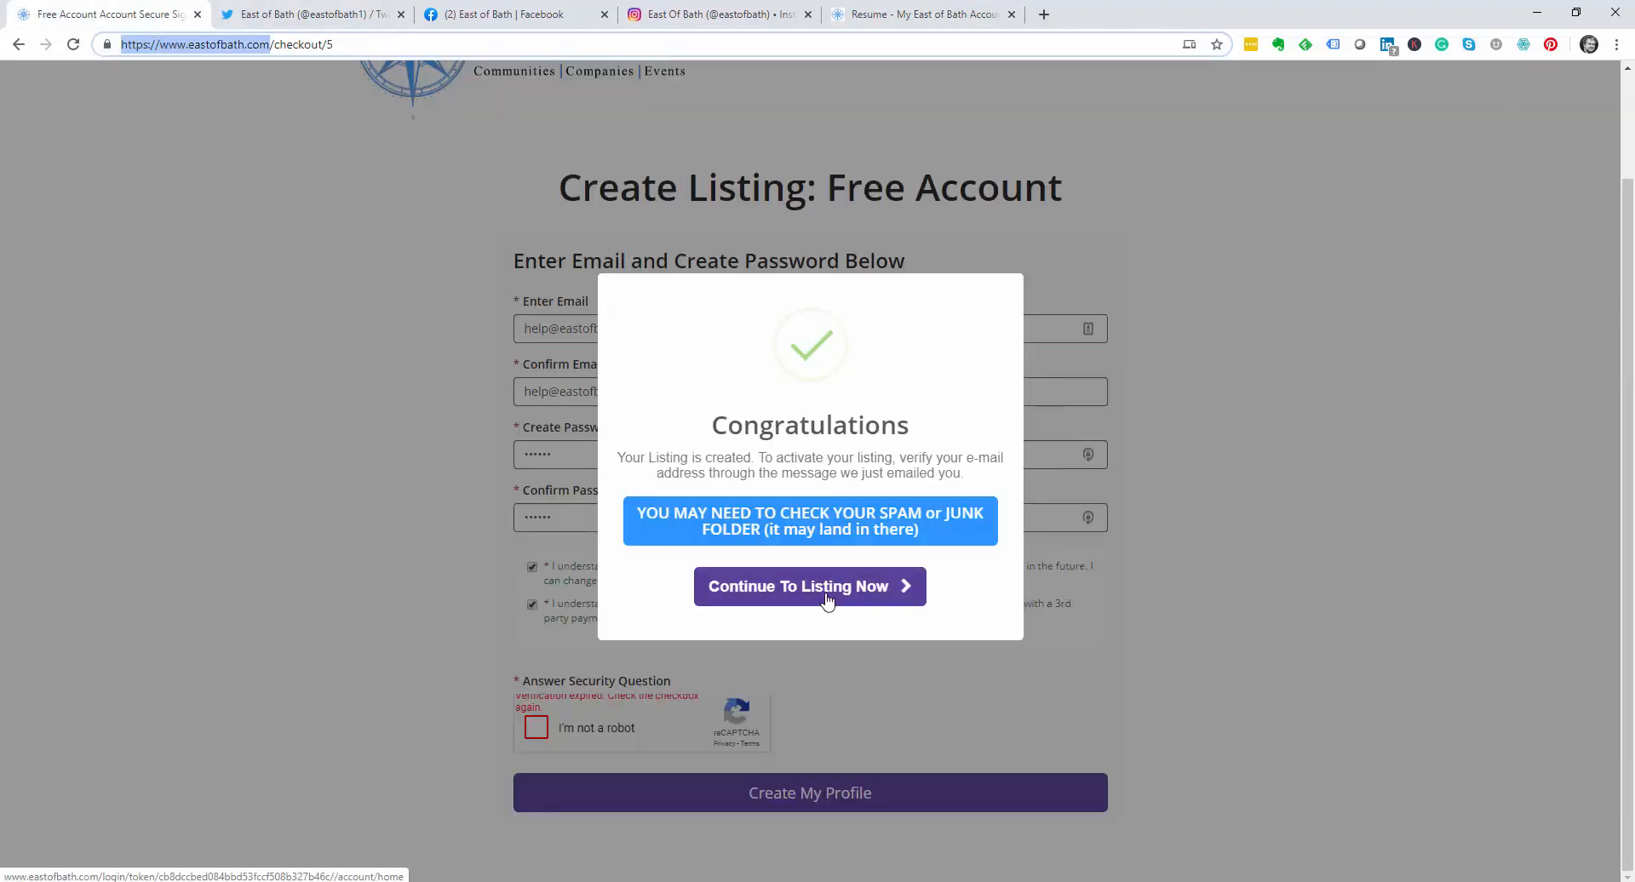
left_click(1293, 364)
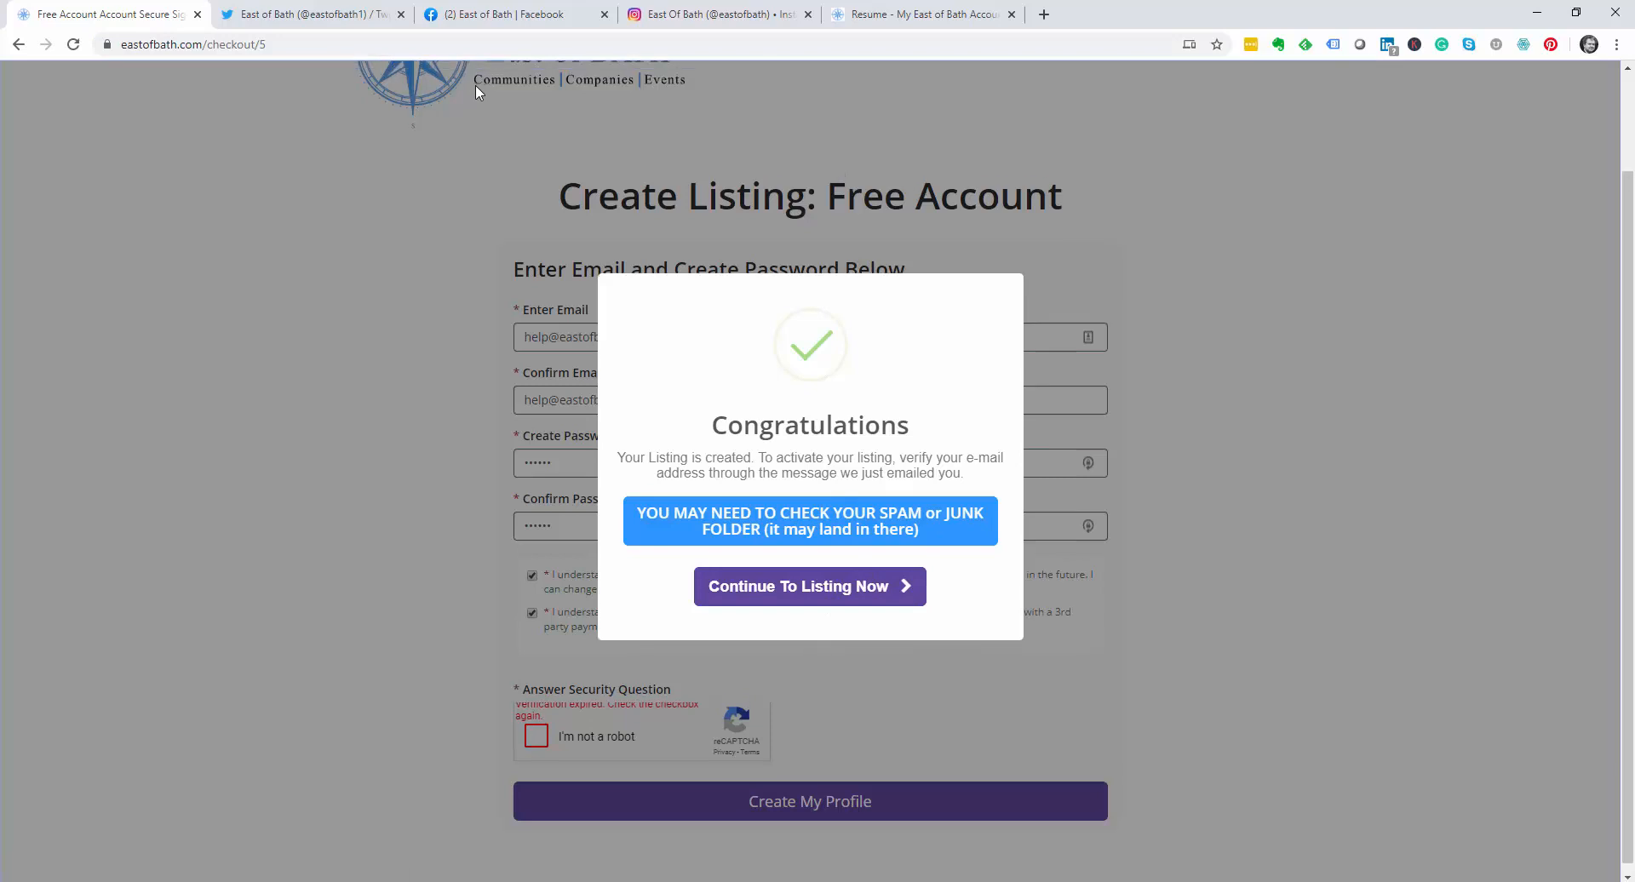
scroll(475, 85, "up", 2)
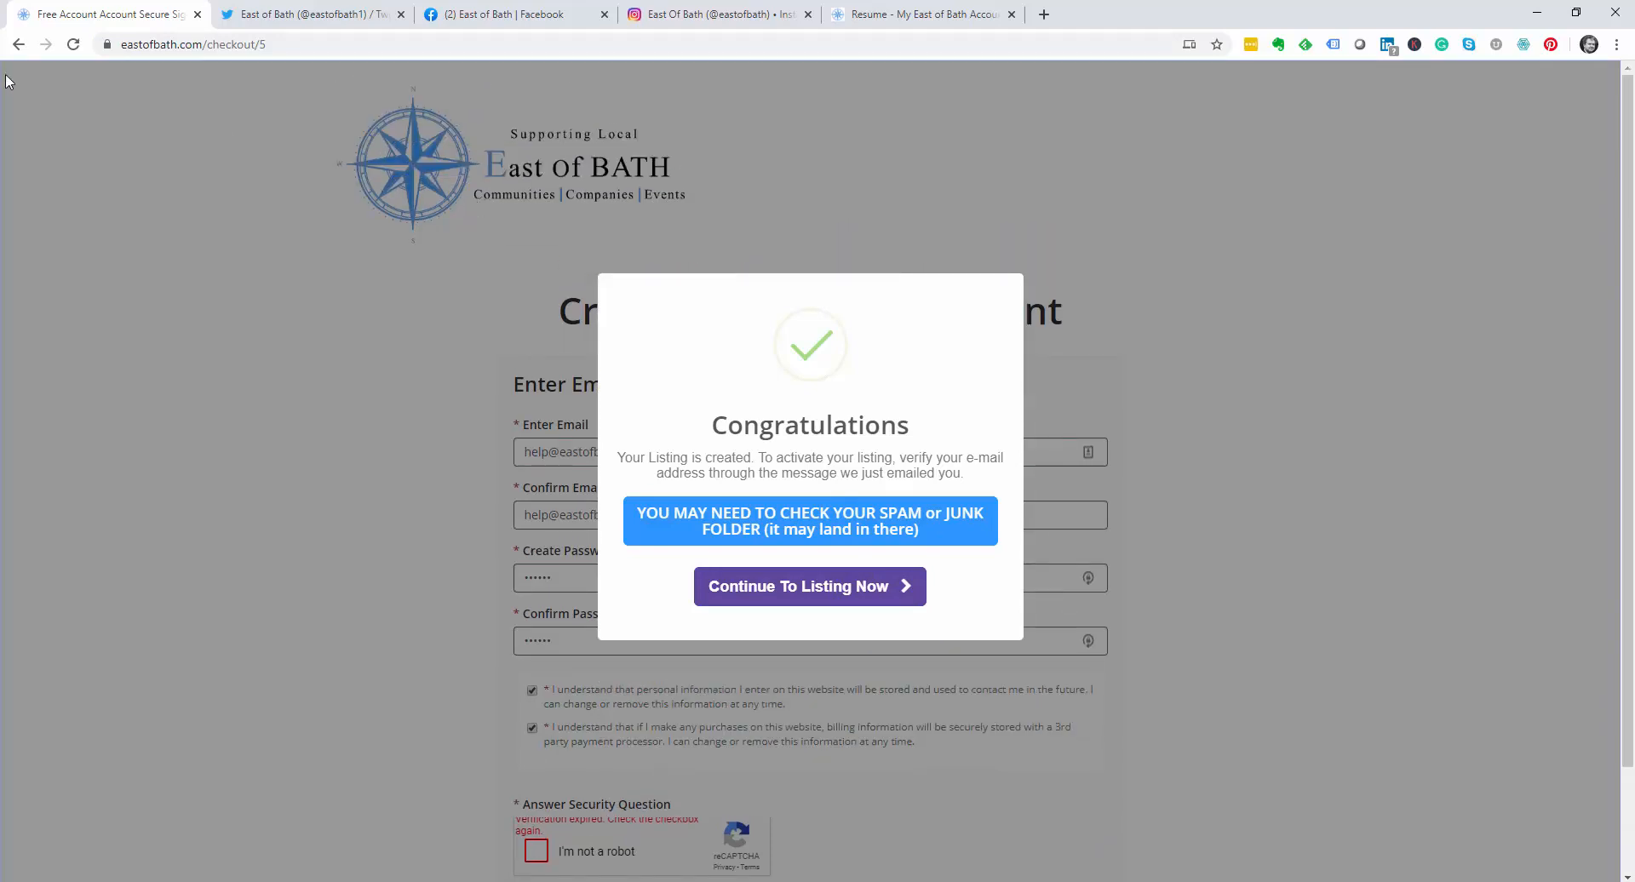
left_click(17, 47)
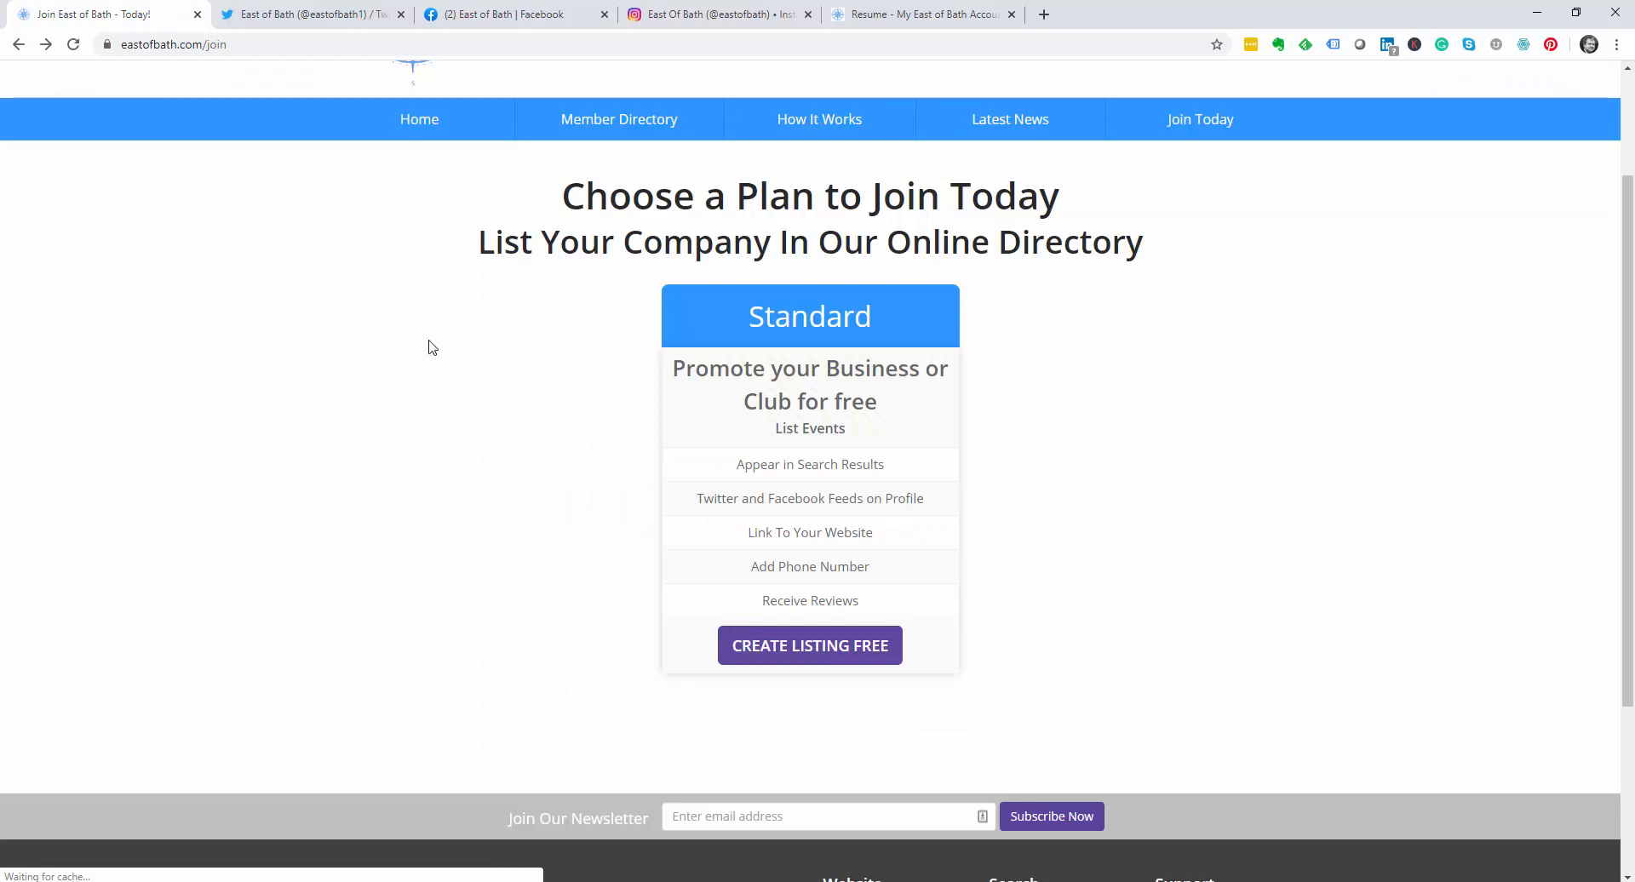
left_click(427, 119)
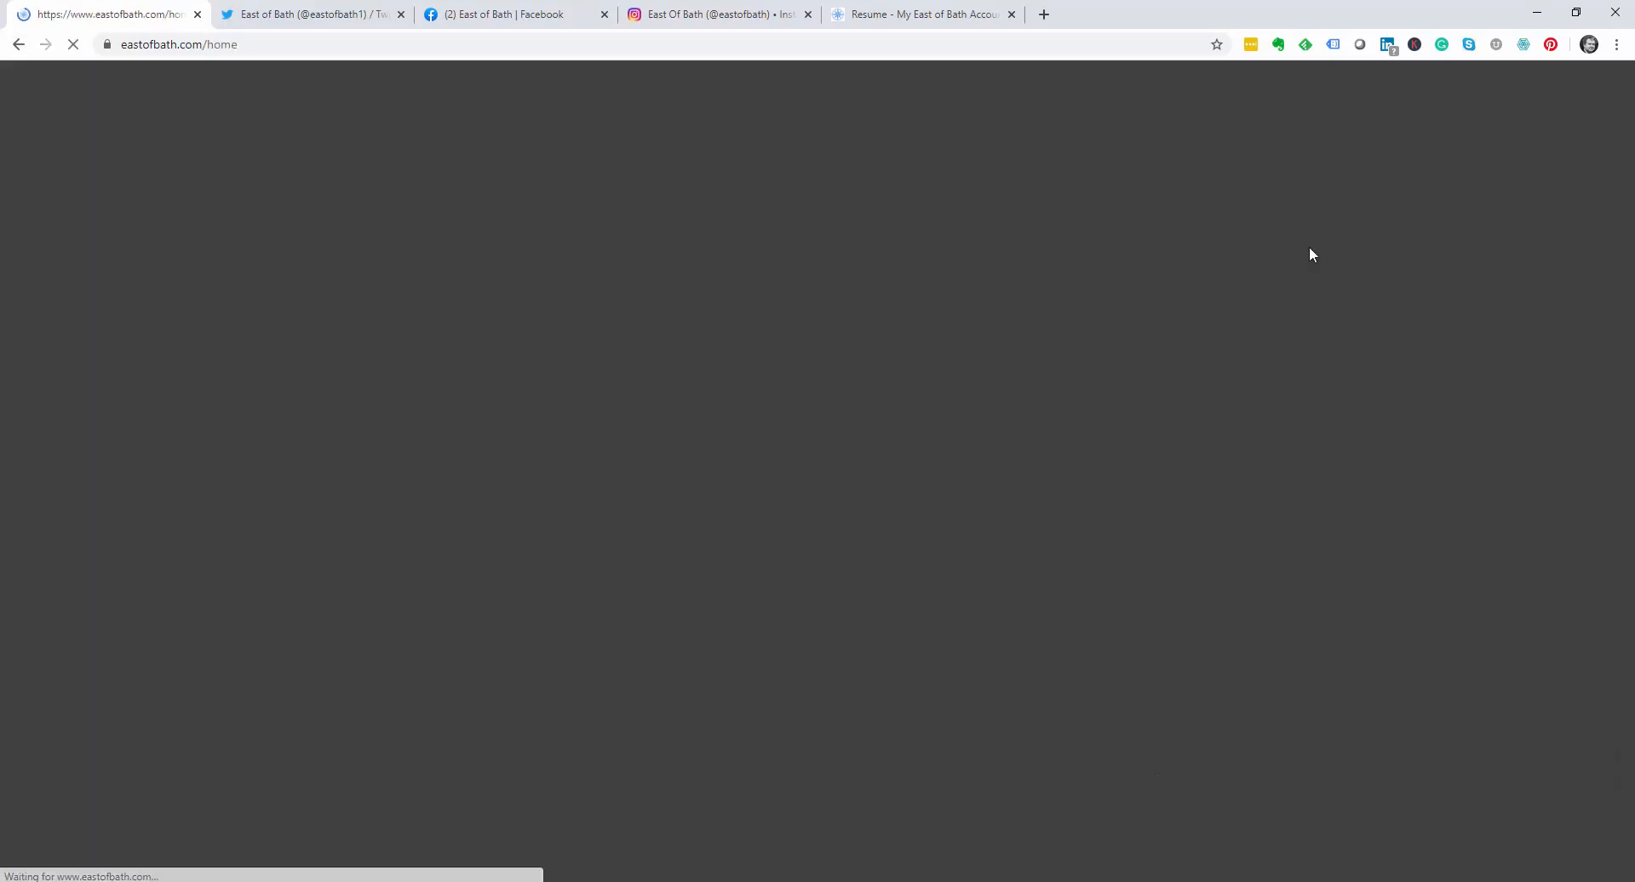
Step: Highlight East of Bath under Newest Members, then reopen the listing's Contact Details form
scroll(941, 288, "down", 3)
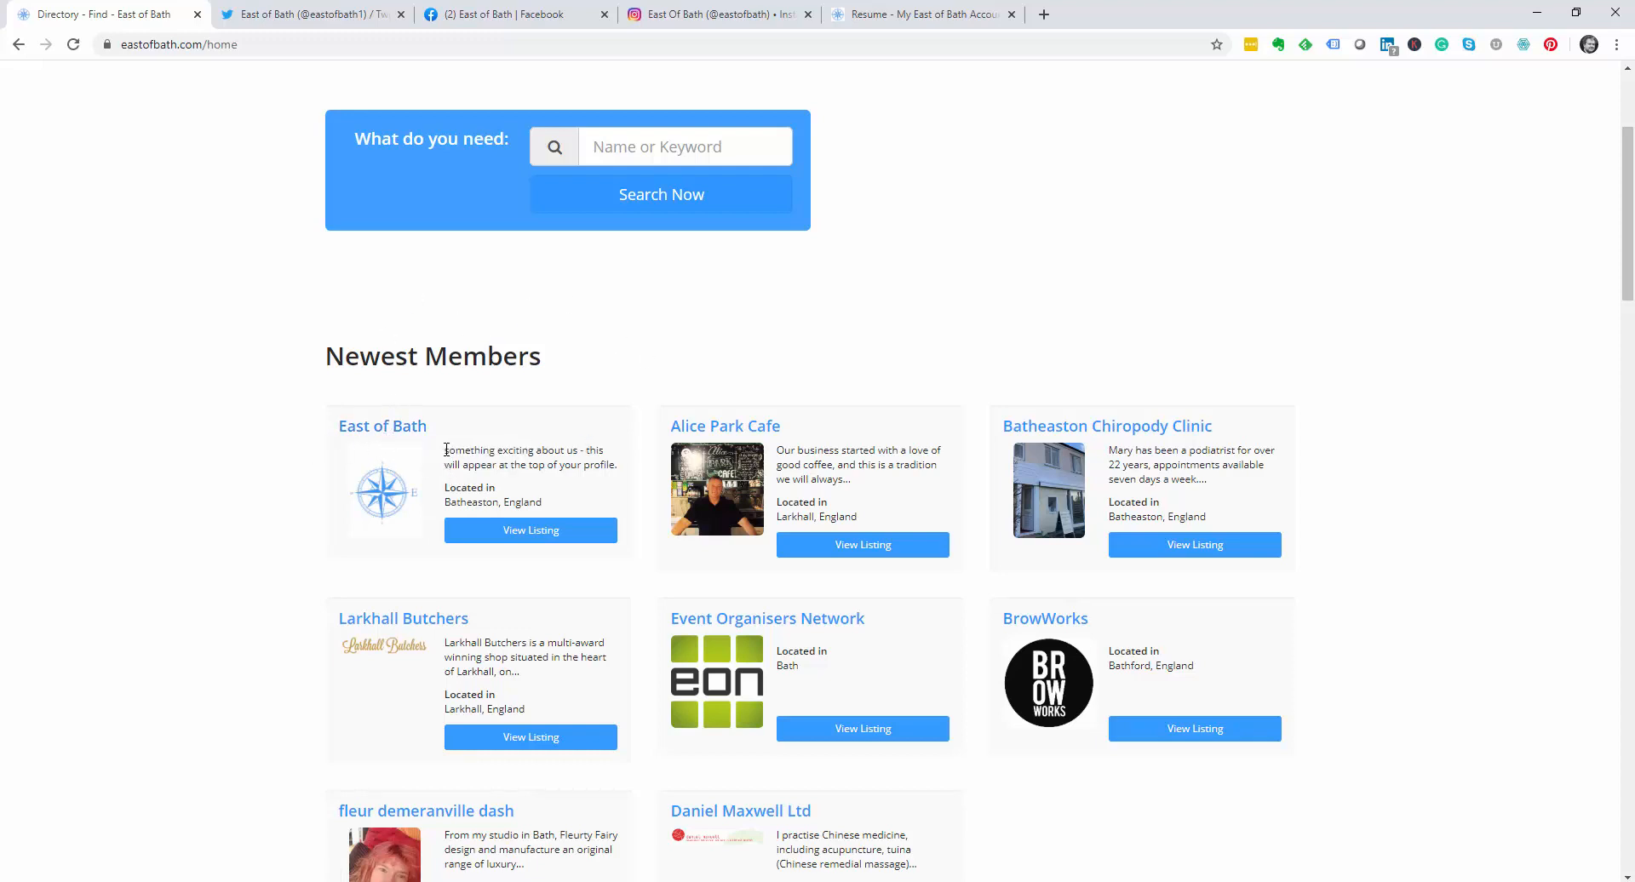
left_click_drag(446, 449, 619, 461)
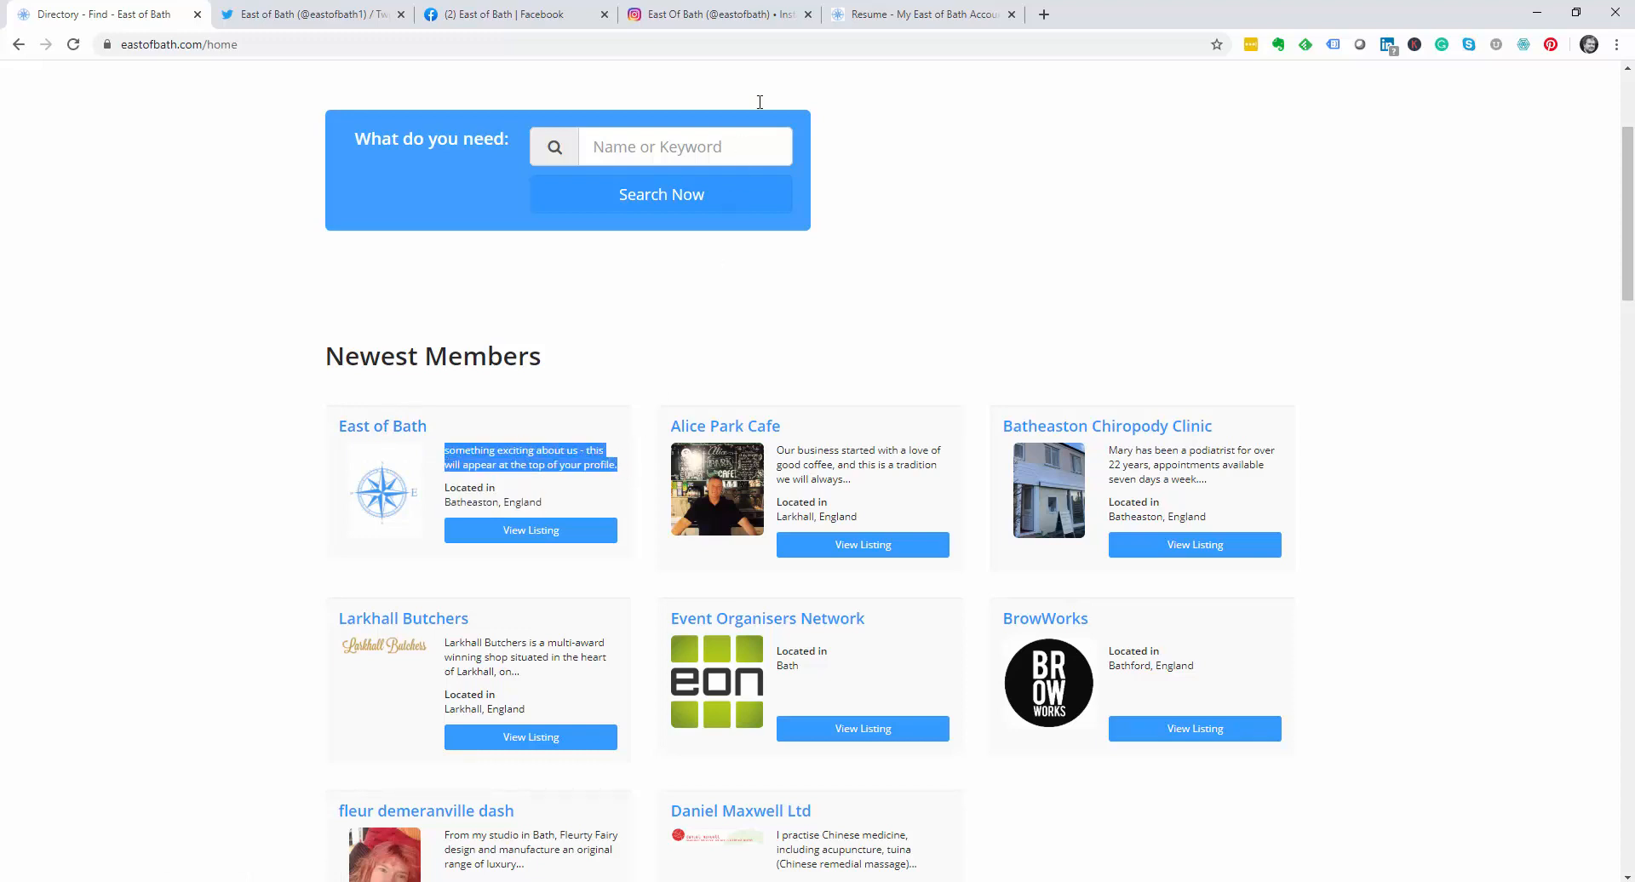
left_click(862, 20)
scroll(627, 266, "up", 5)
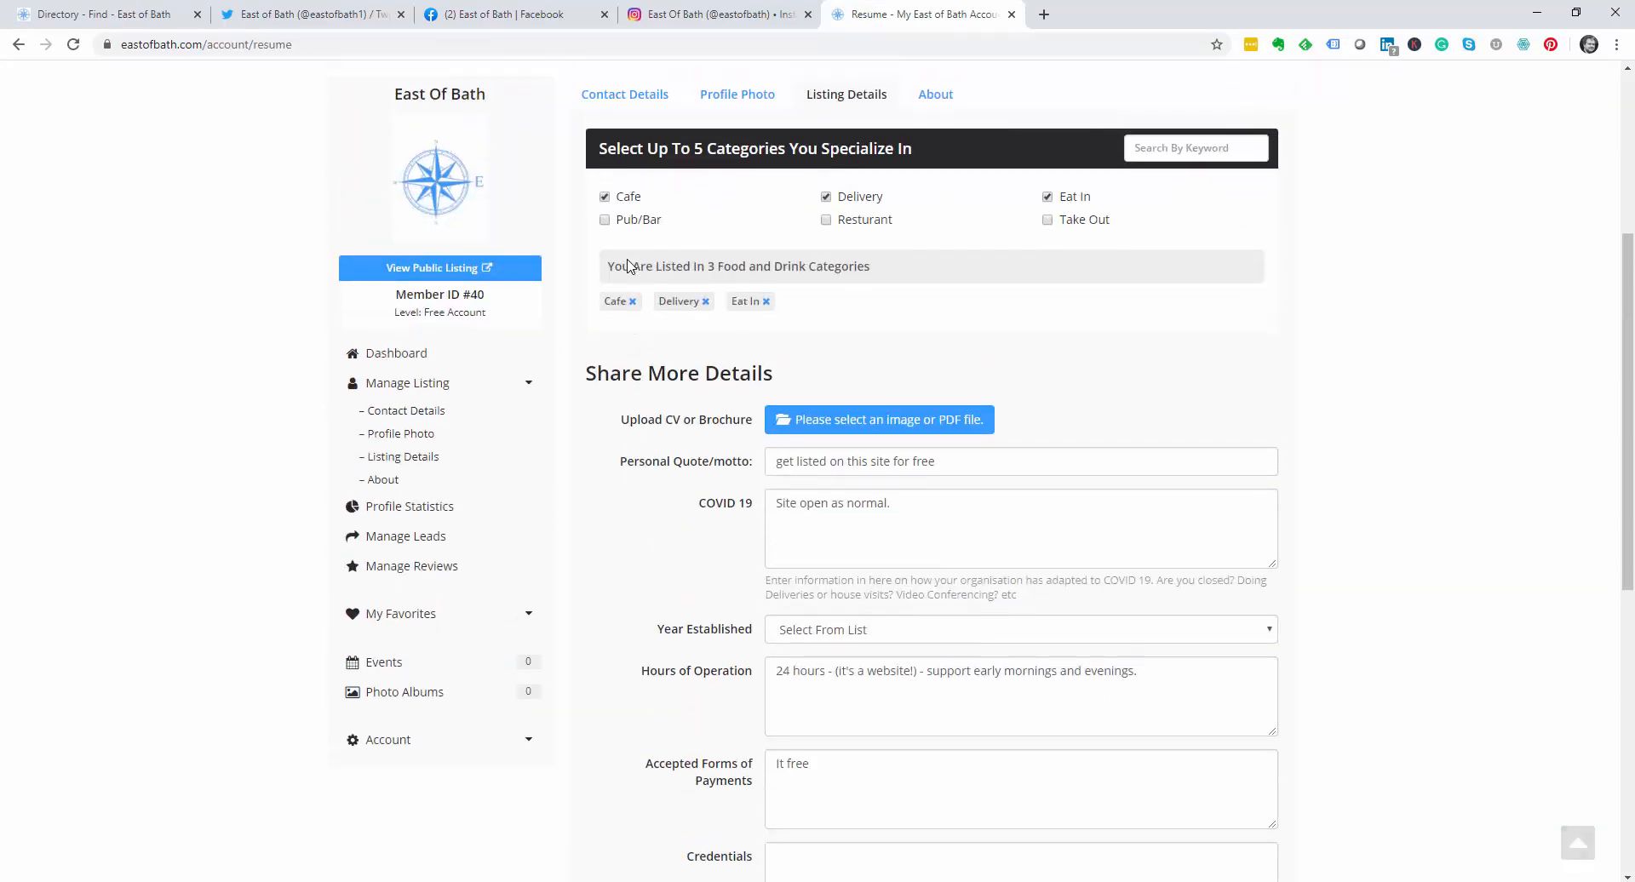
scroll(640, 265, "up", 3)
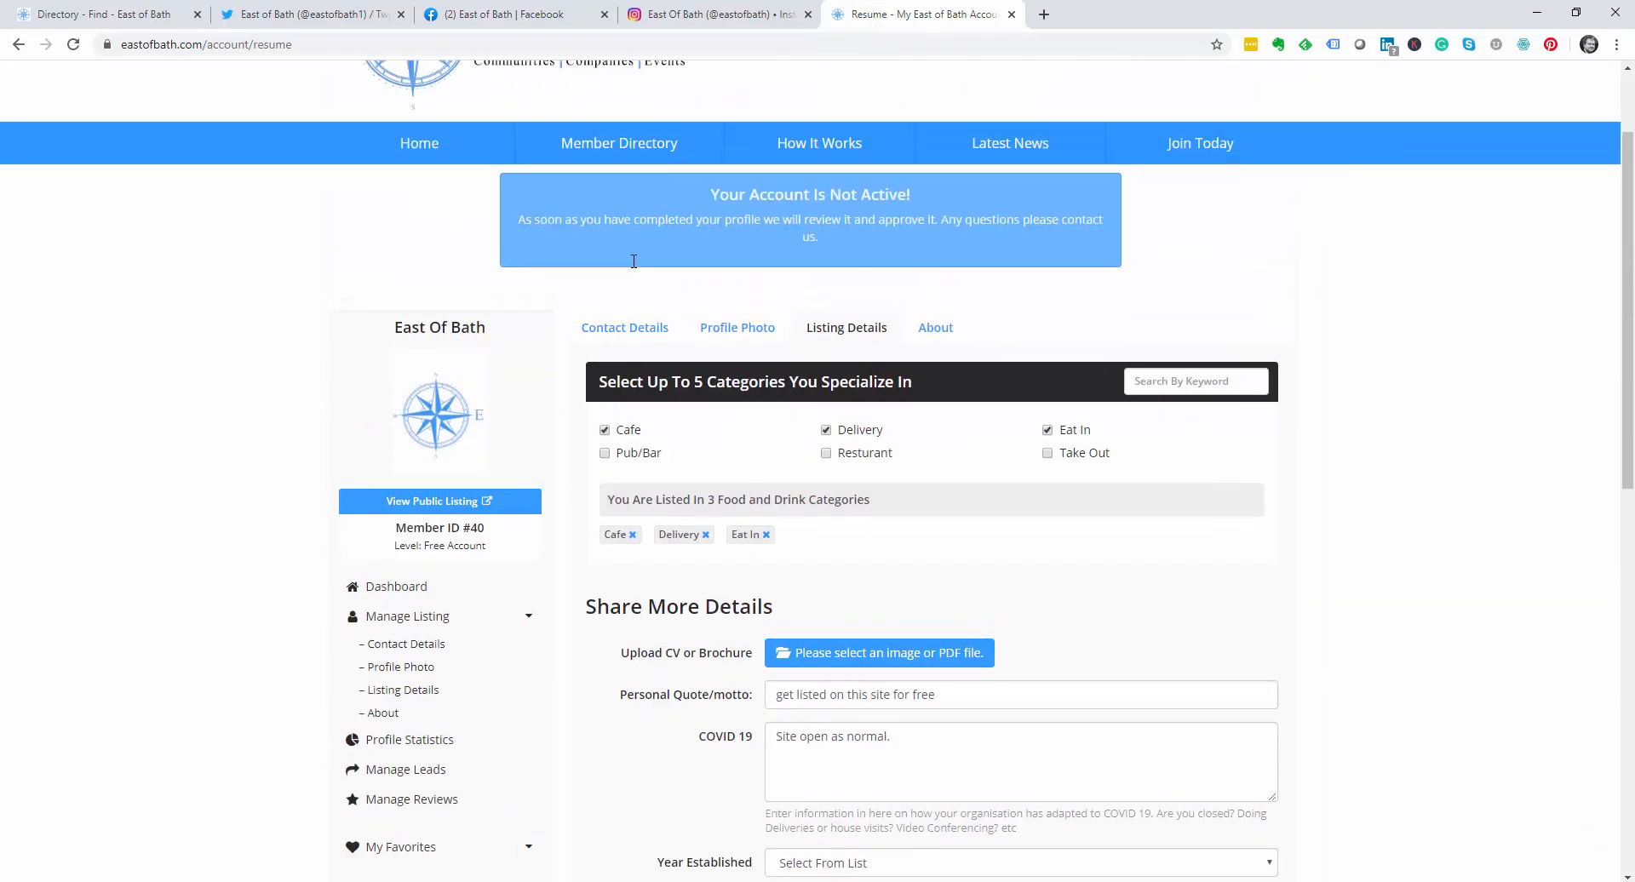
left_click(626, 335)
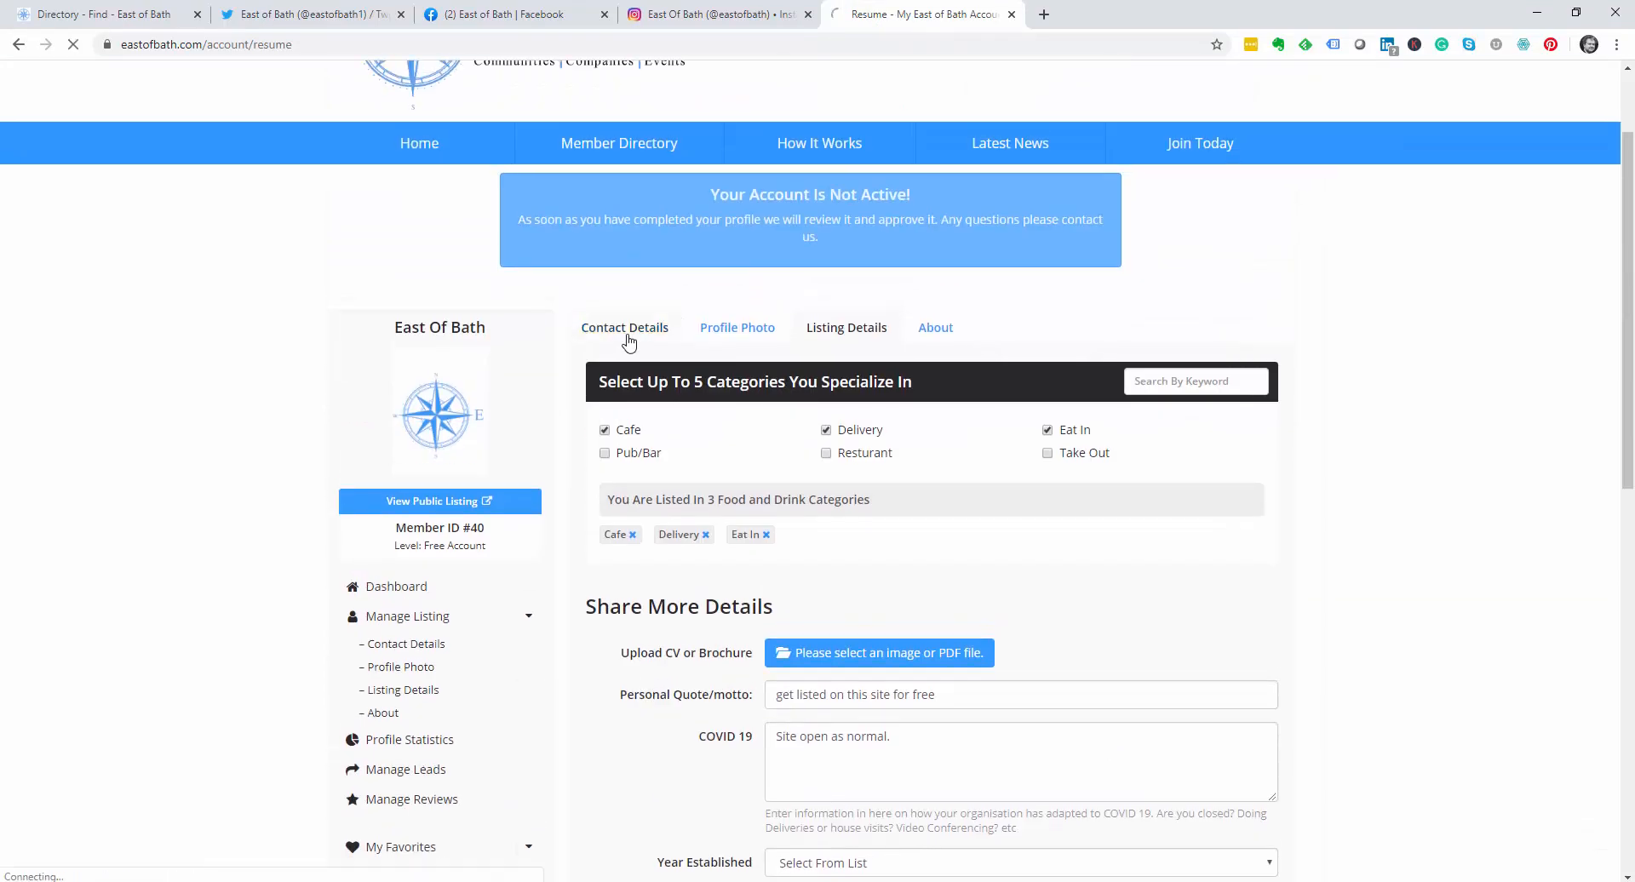
scroll(711, 668, "down", 3)
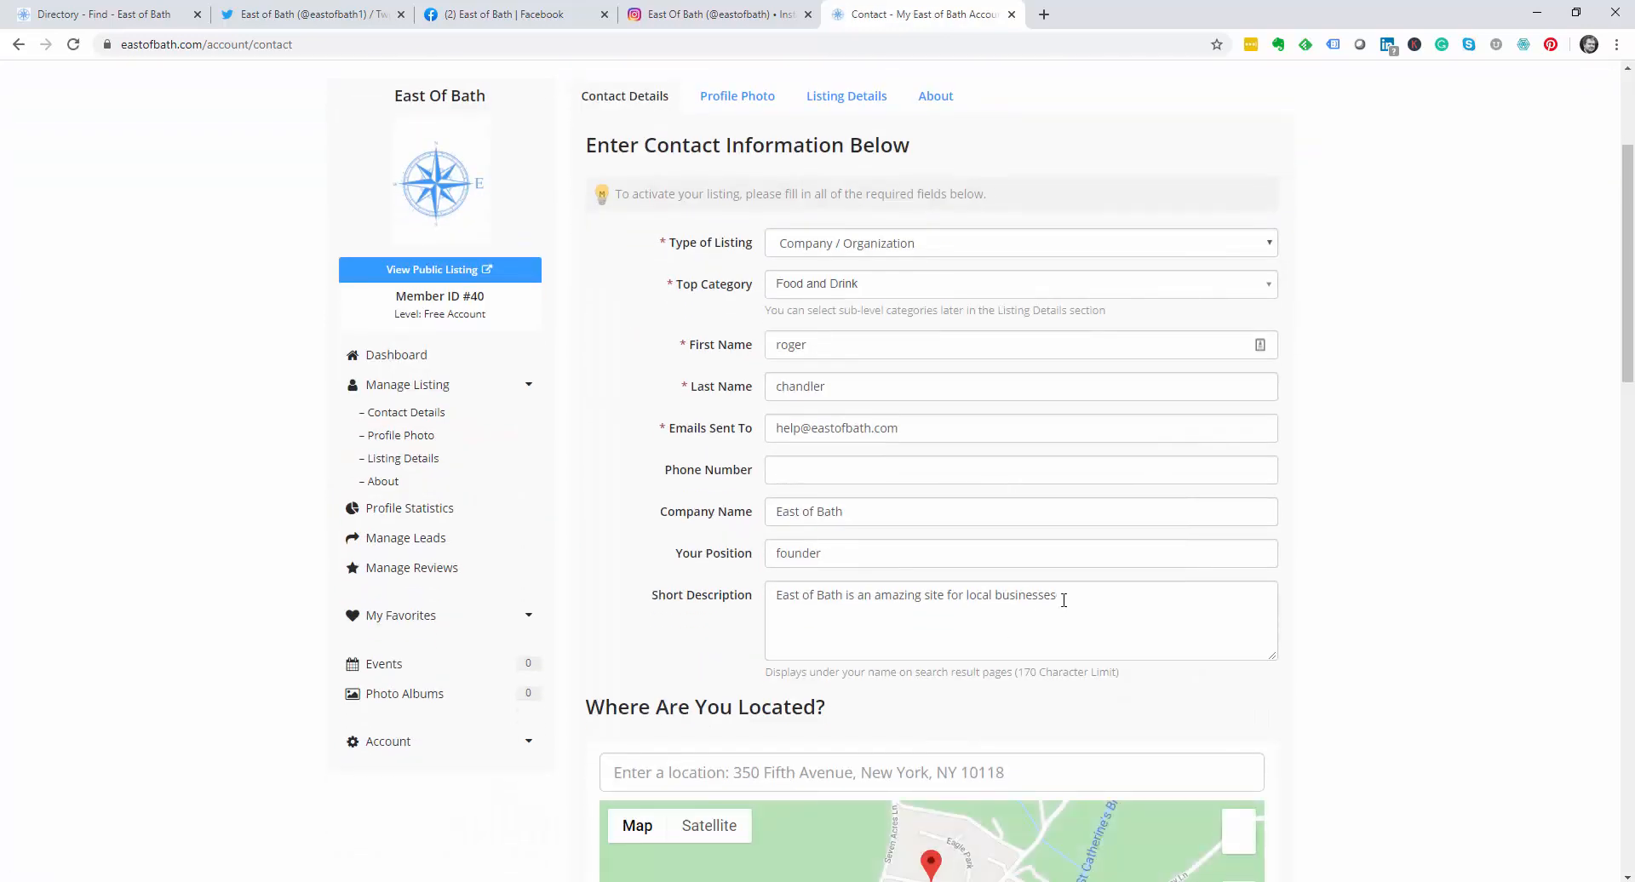
Step: Open the public East of Bath listing from the Directory tab
left_click(127, 14)
left_click(545, 532)
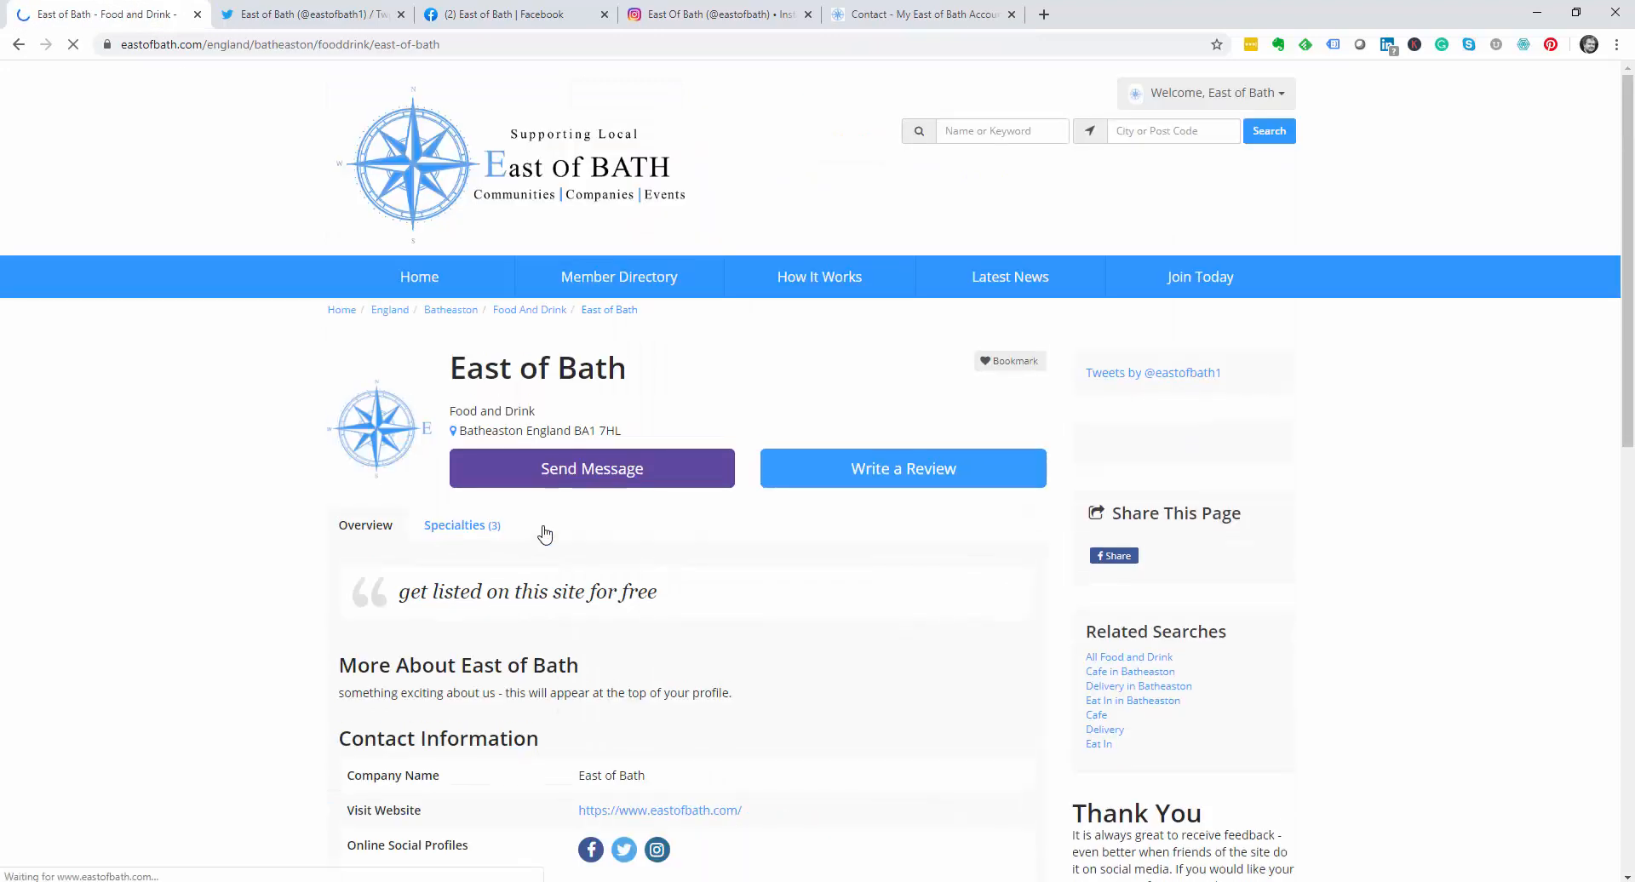
scroll(545, 532, "down", 5)
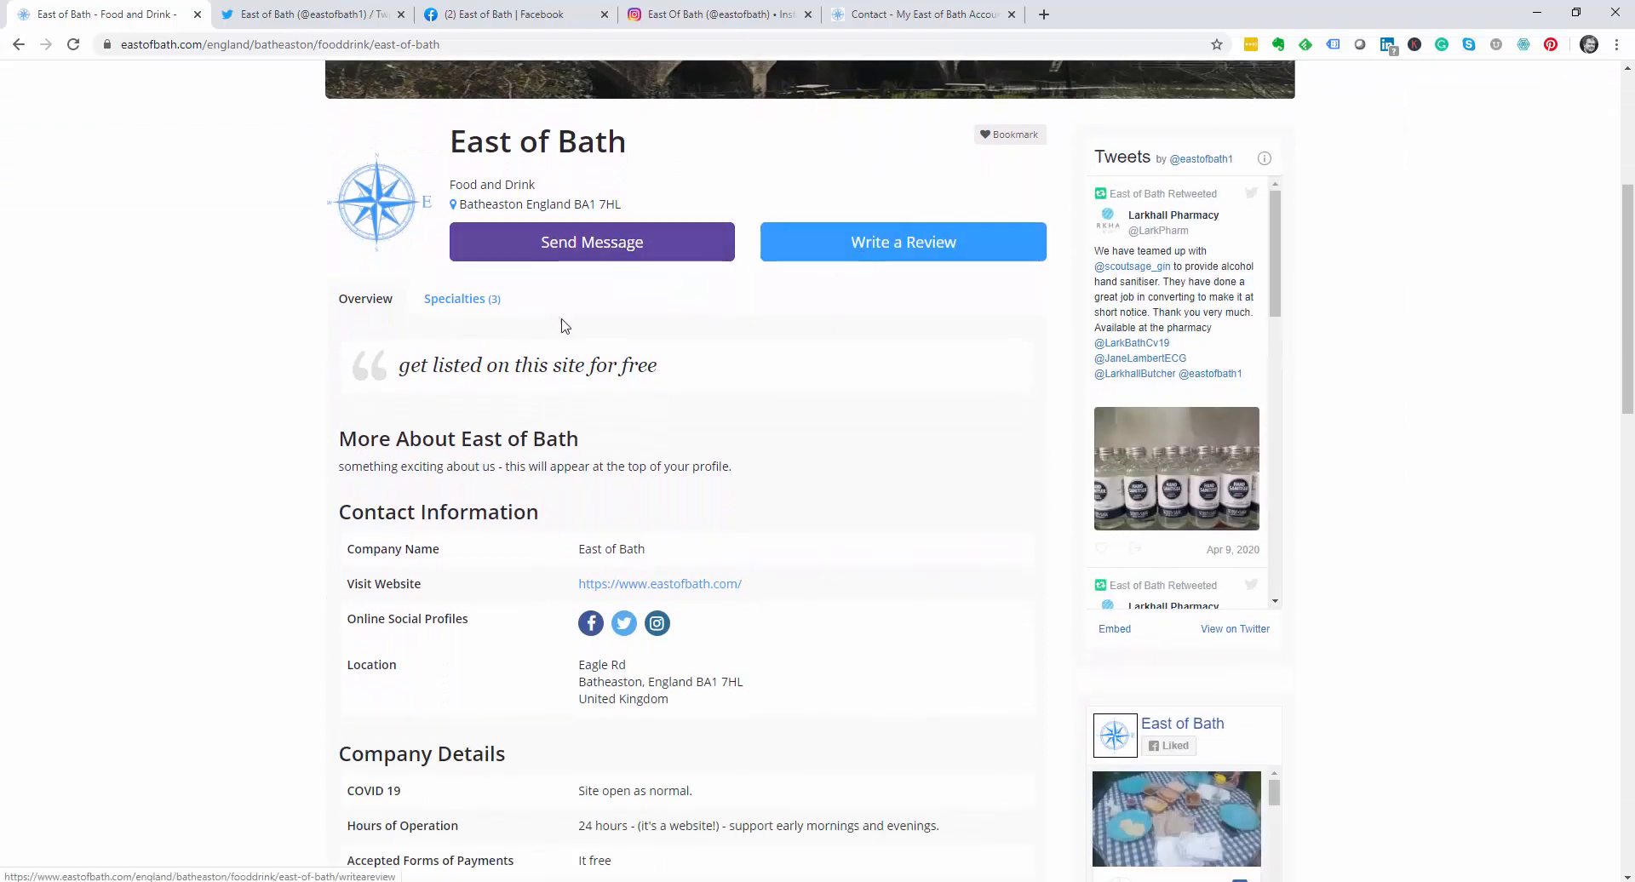
Step: Check the Cafe, Delivery and Eat In specialties, then scroll through the overview details
left_click(459, 308)
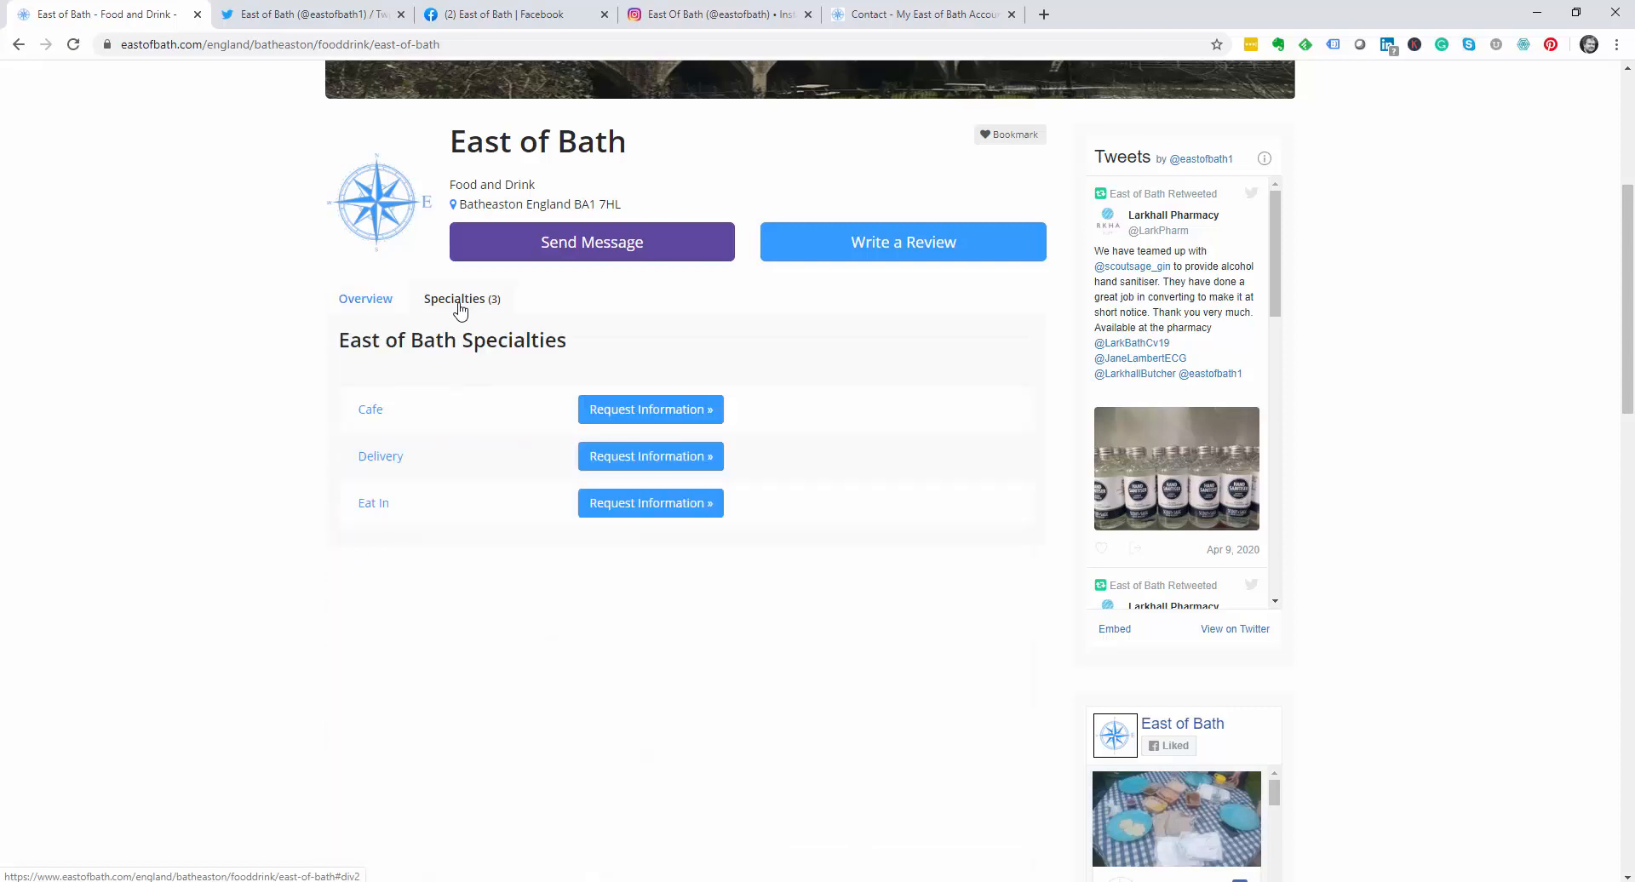
left_click(360, 302)
scroll(392, 360, "down", 2)
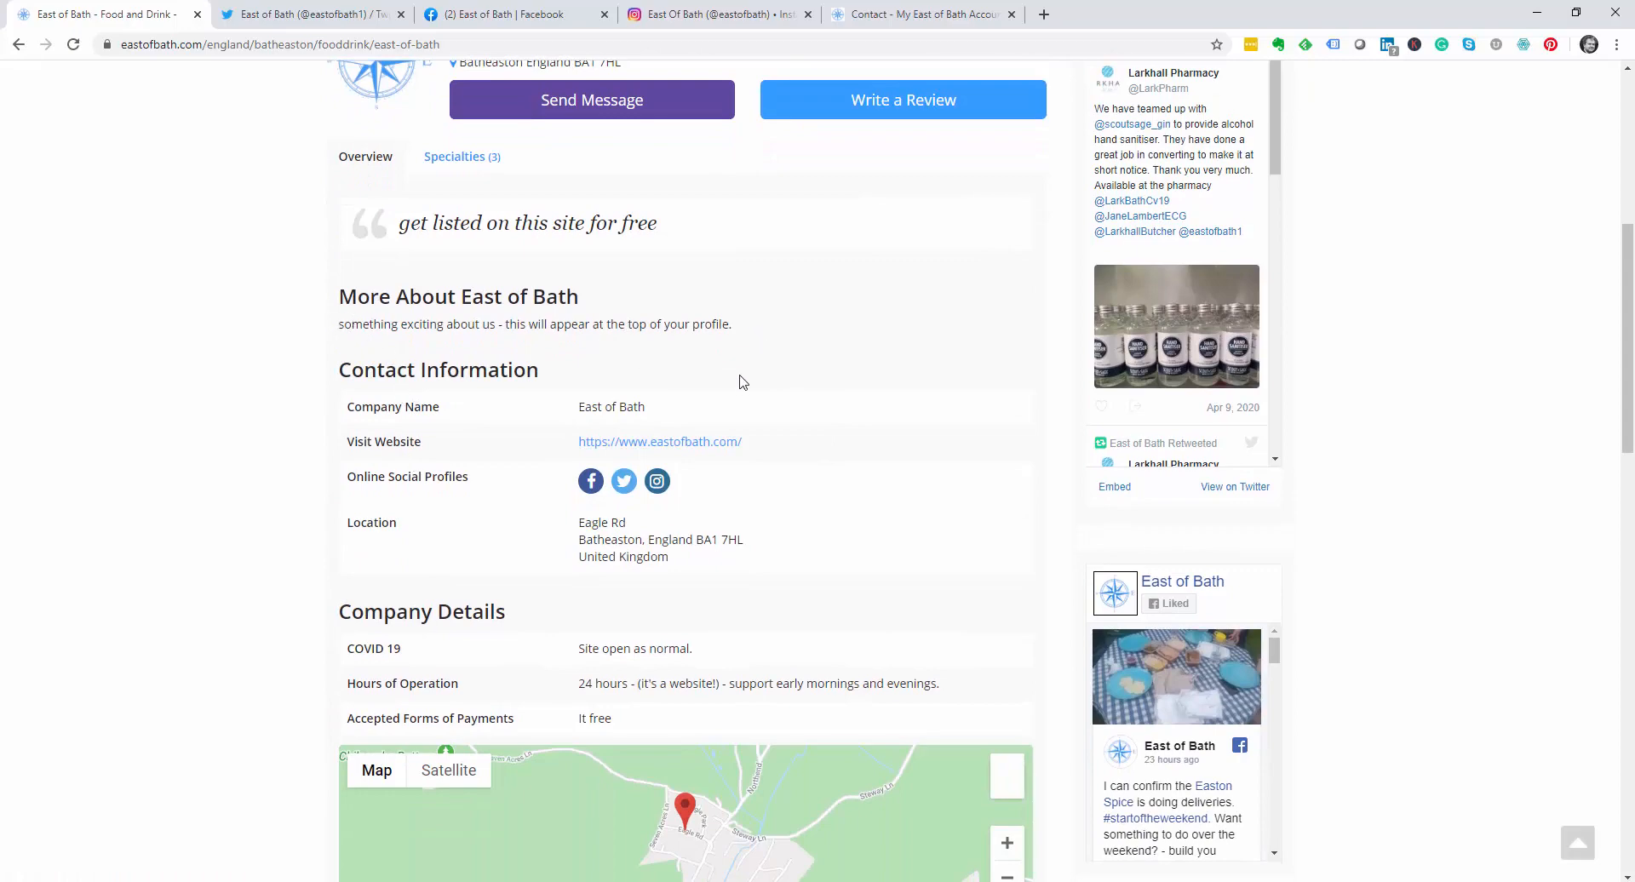
scroll(743, 400, "down", 2)
scroll(743, 394, "up", 1)
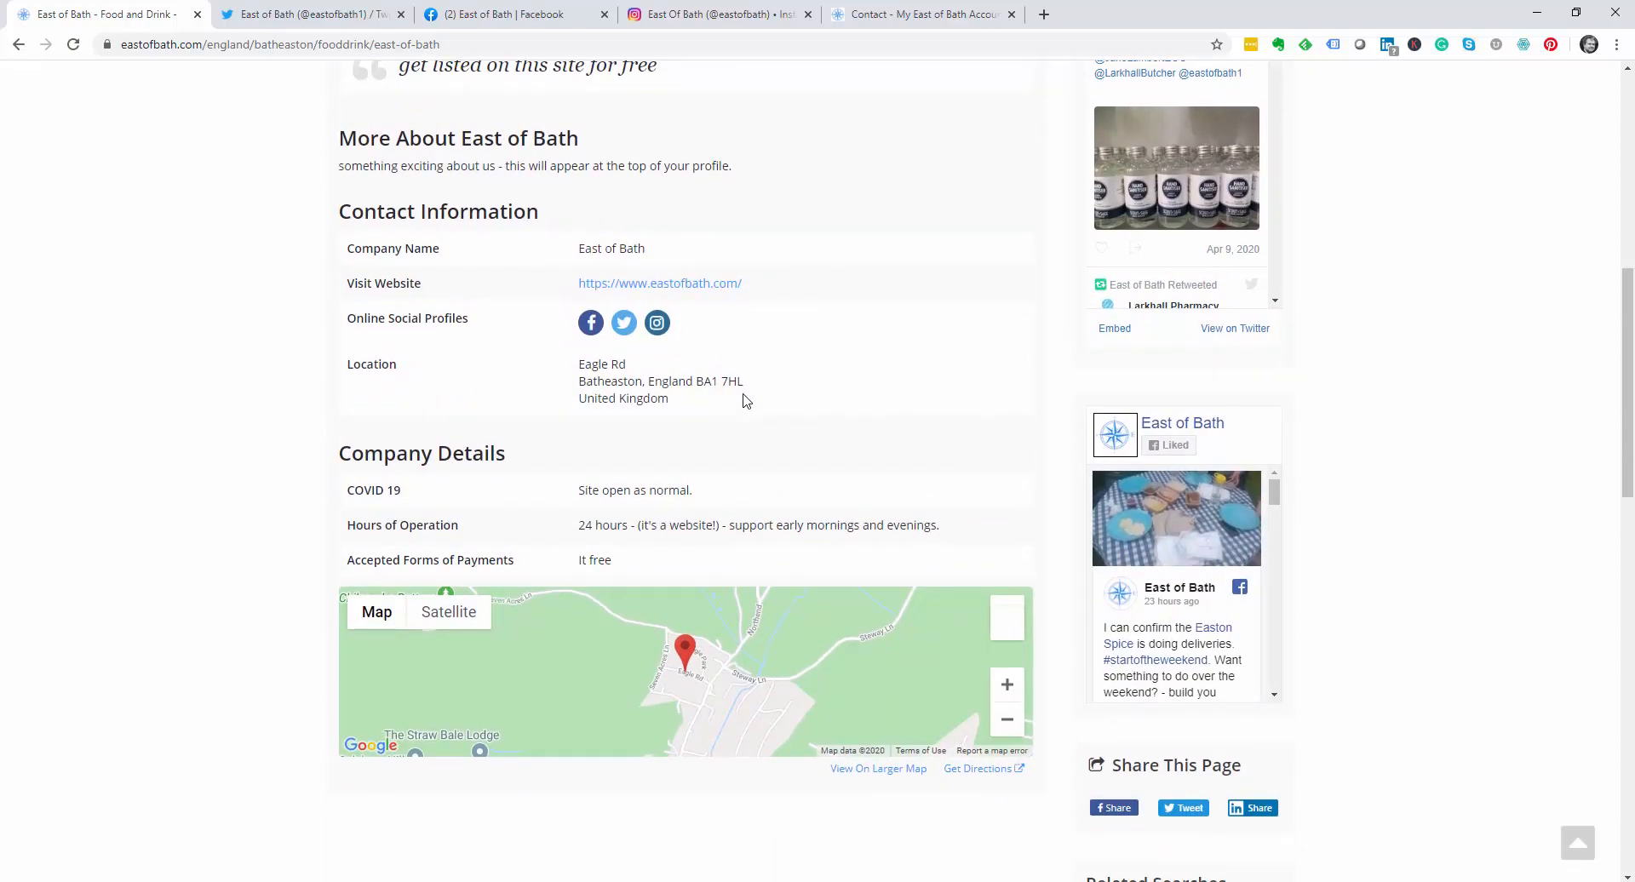
scroll(1298, 407, "up", 4)
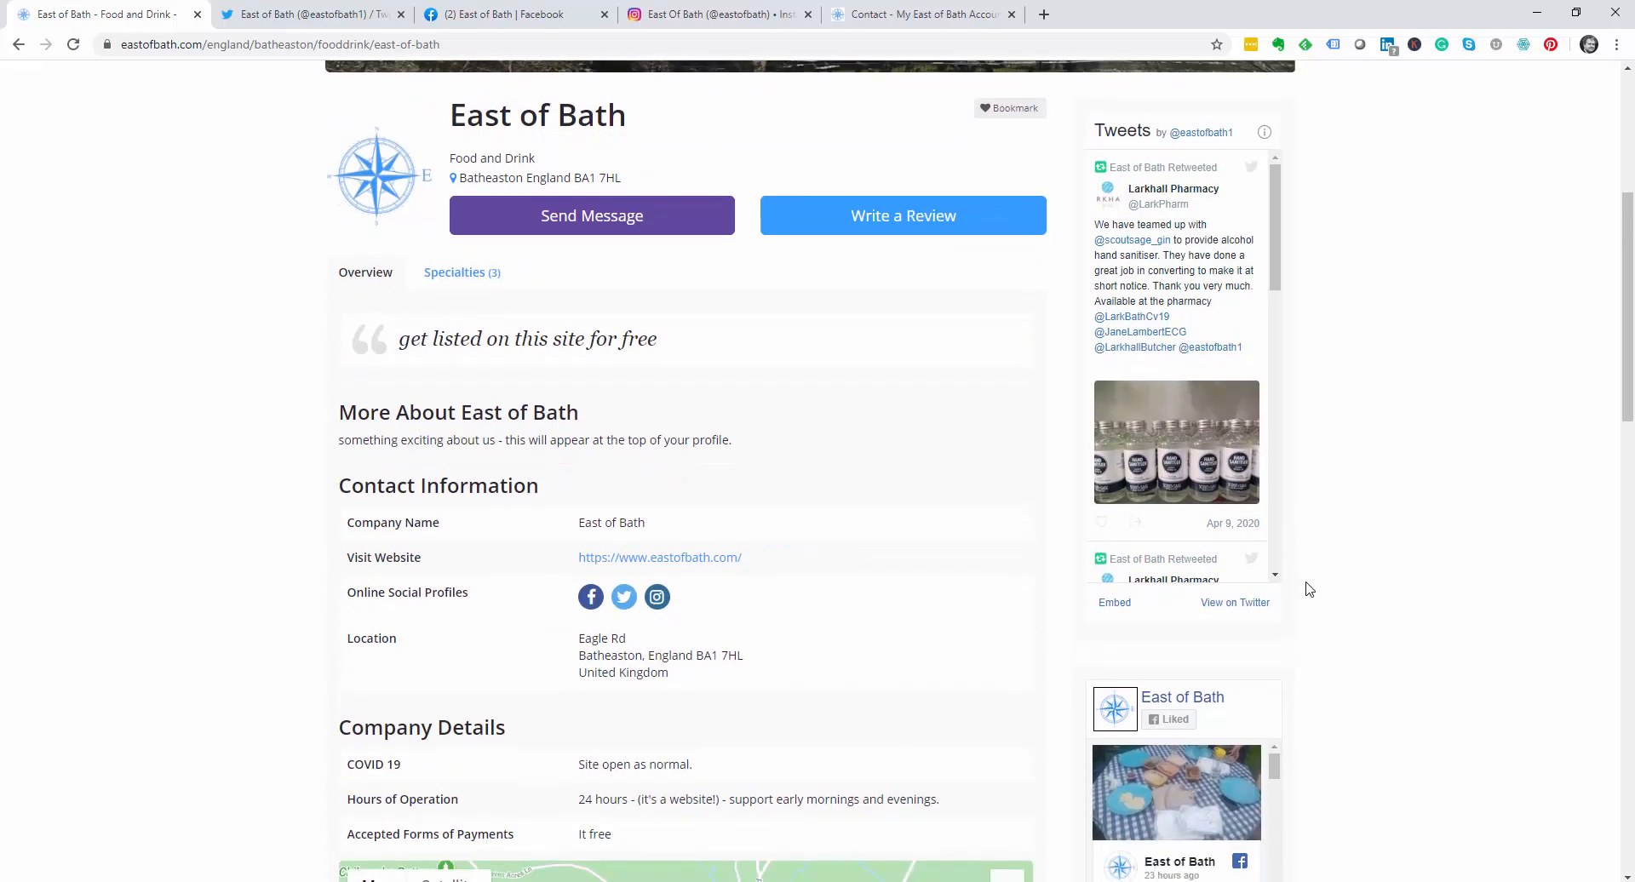
scroll(1309, 588, "down", 4)
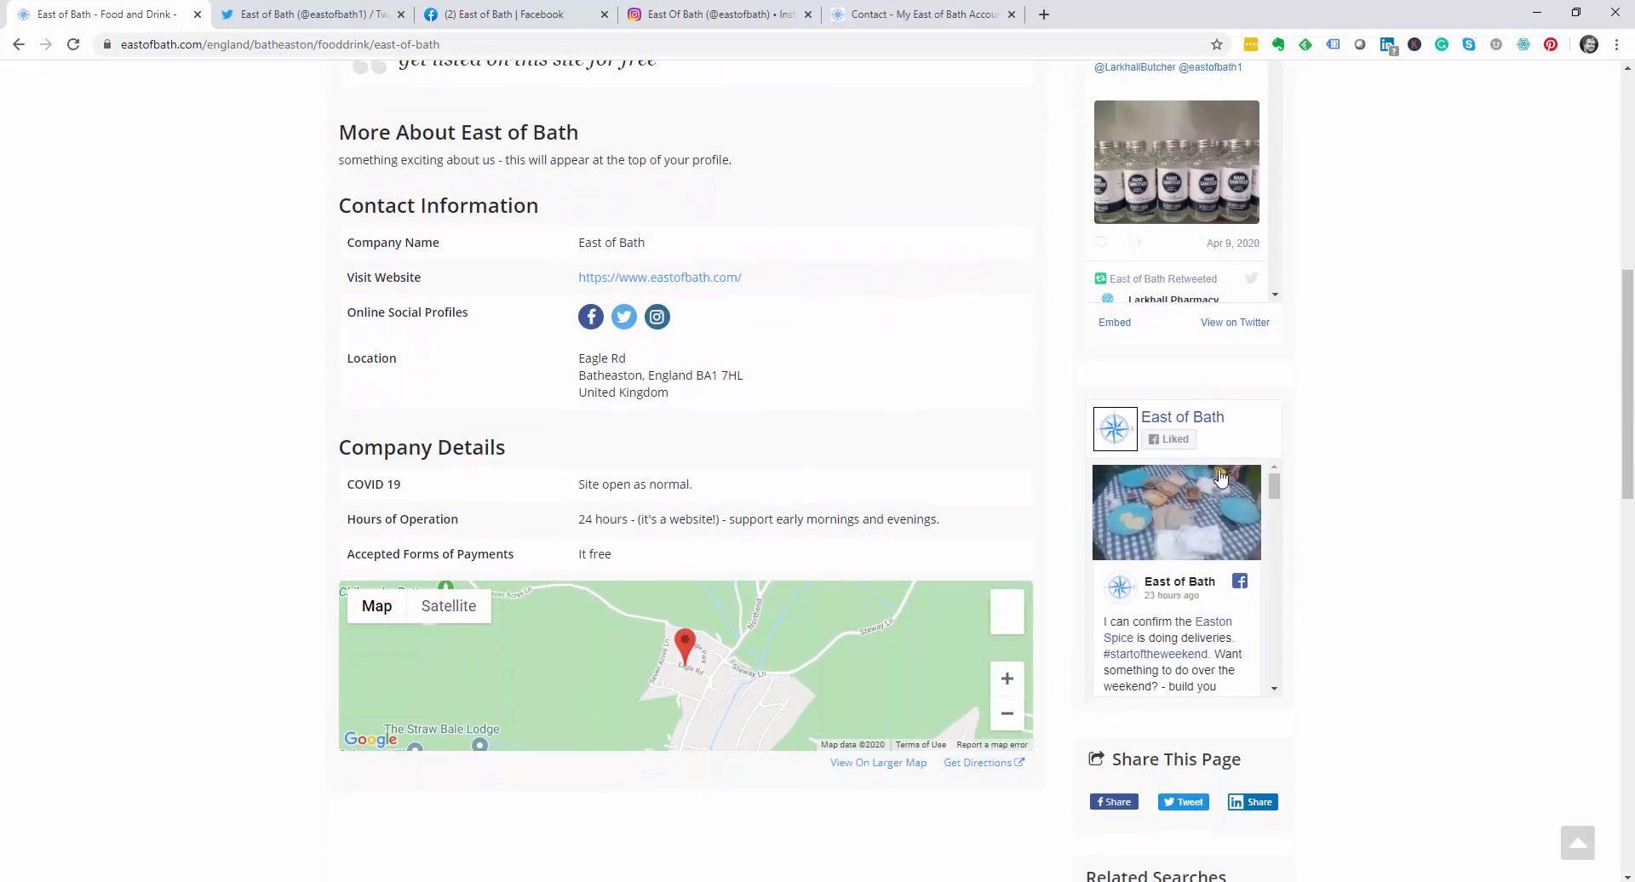
scroll(1383, 339, "up", 2)
scroll(1397, 642, "down", 6)
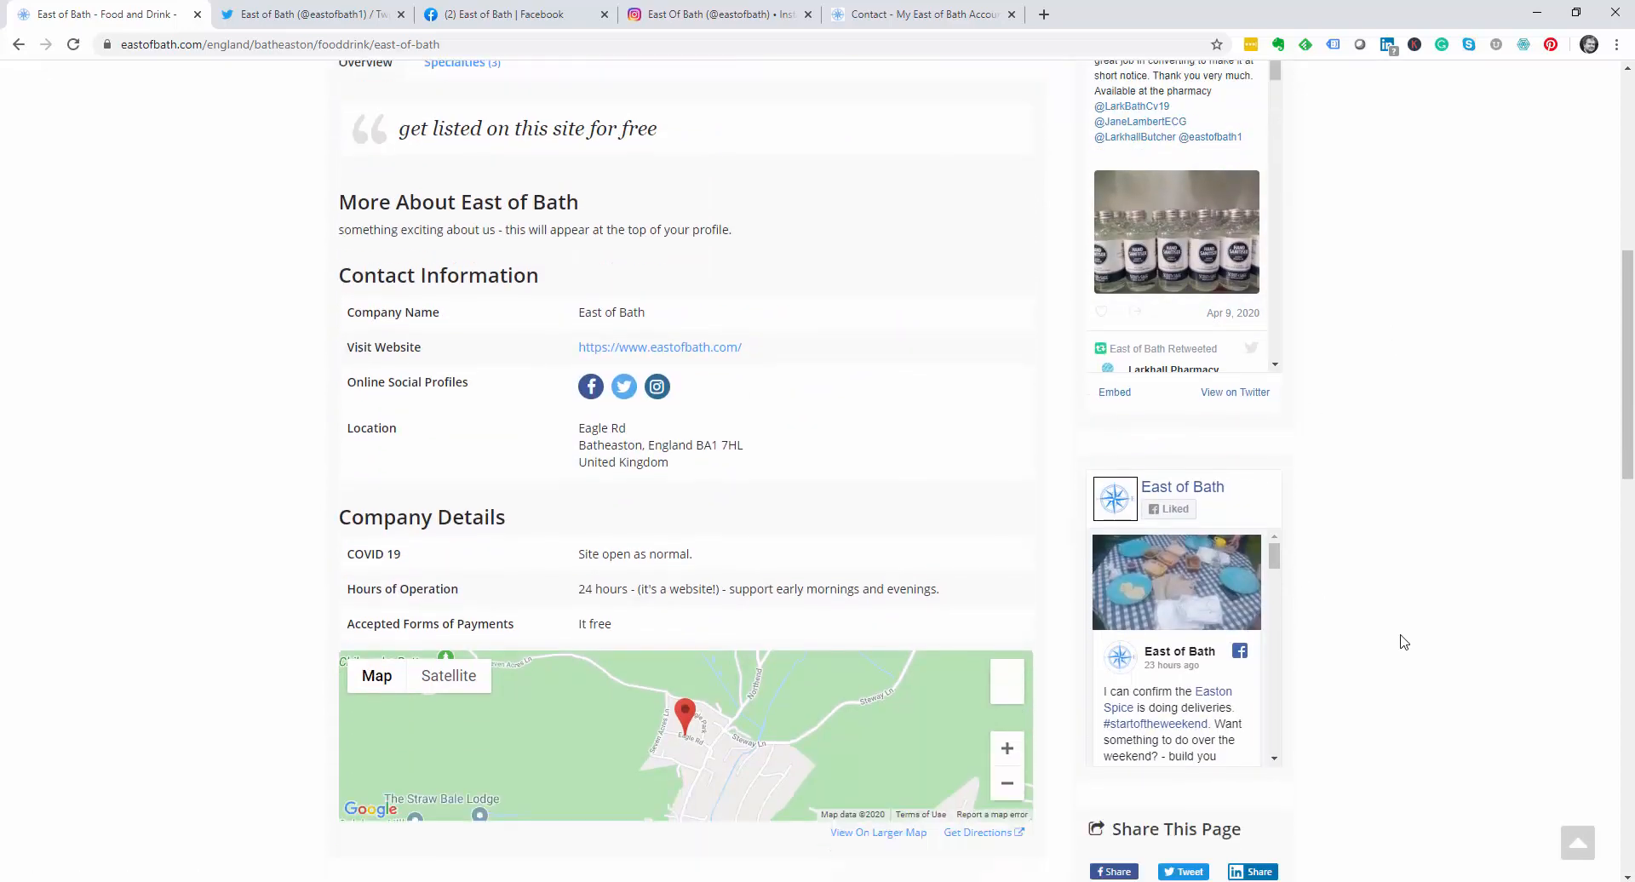
scroll(1403, 642, "up", 8)
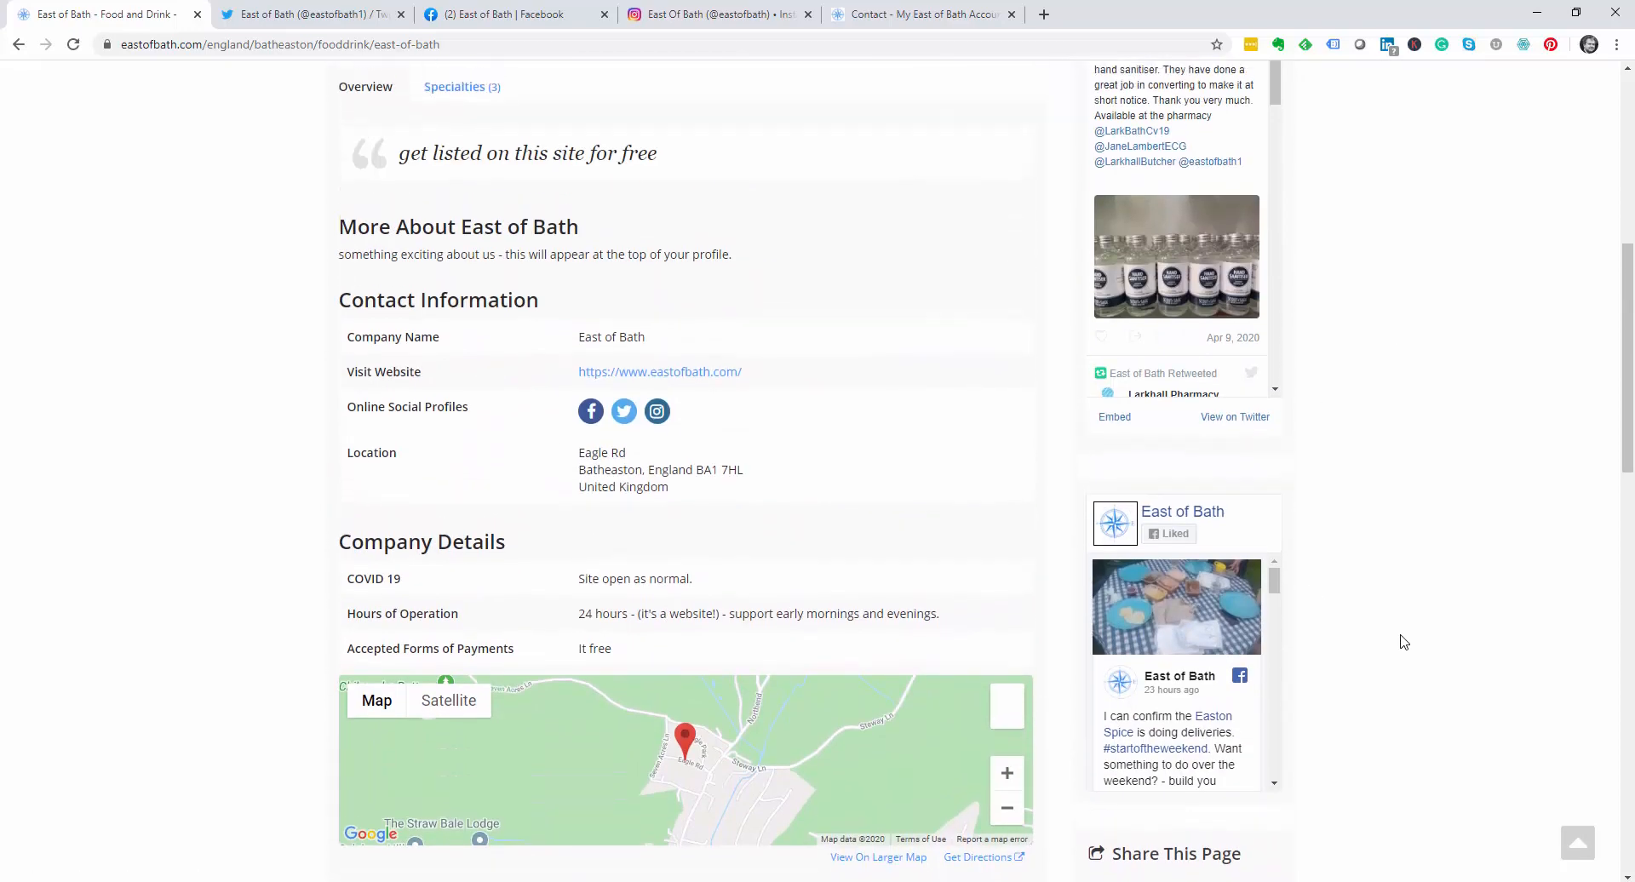
scroll(1403, 642, "up", 1)
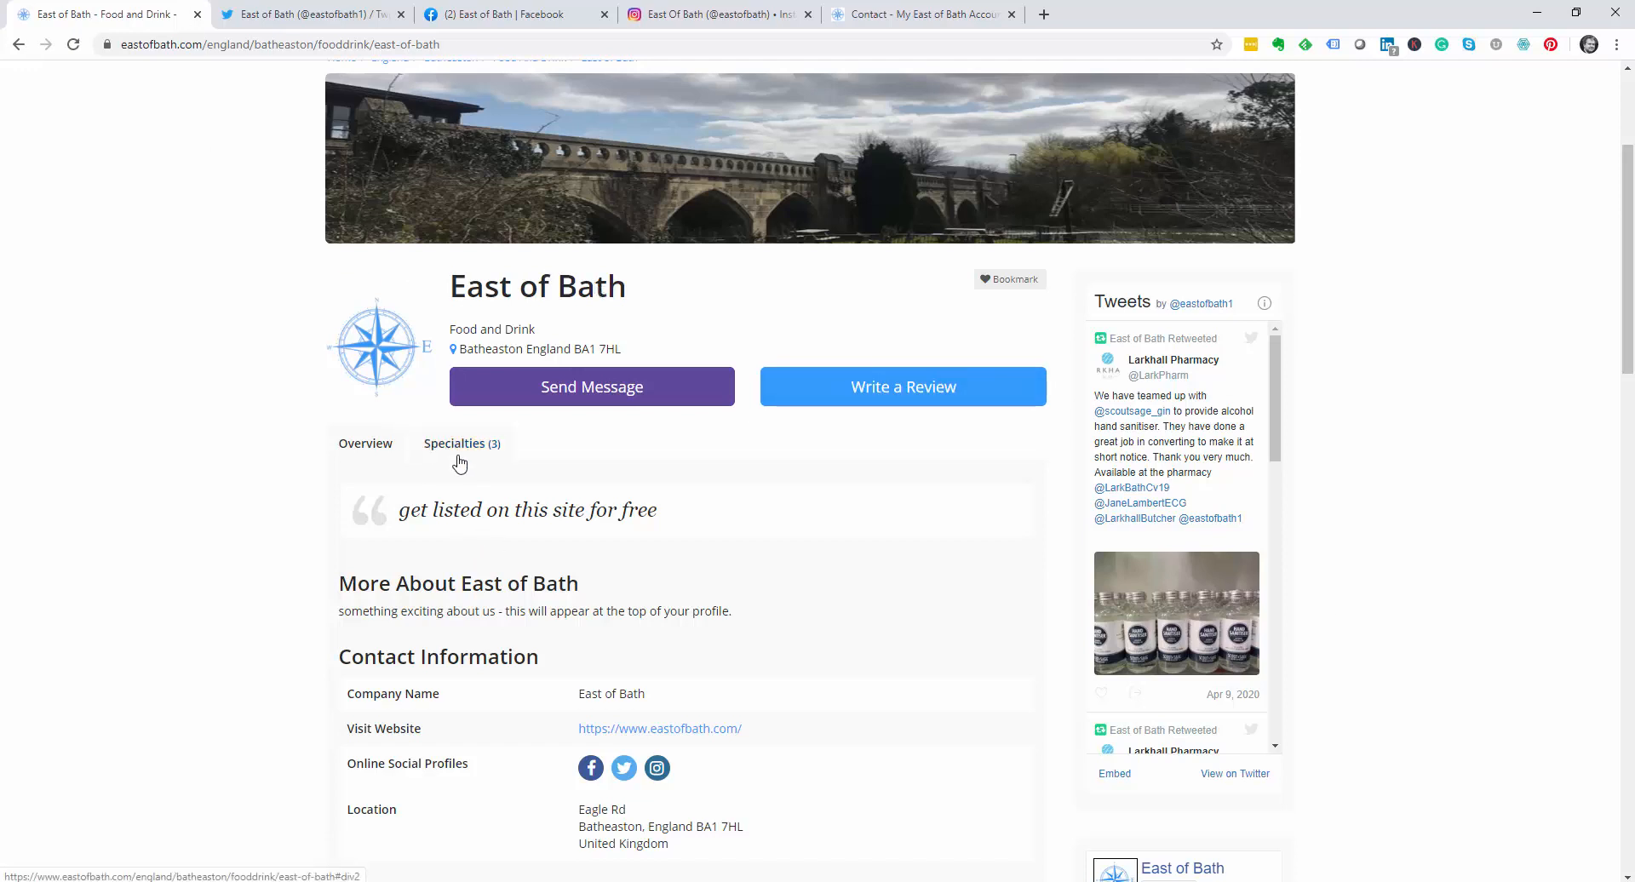
scroll(374, 273, "up", 3)
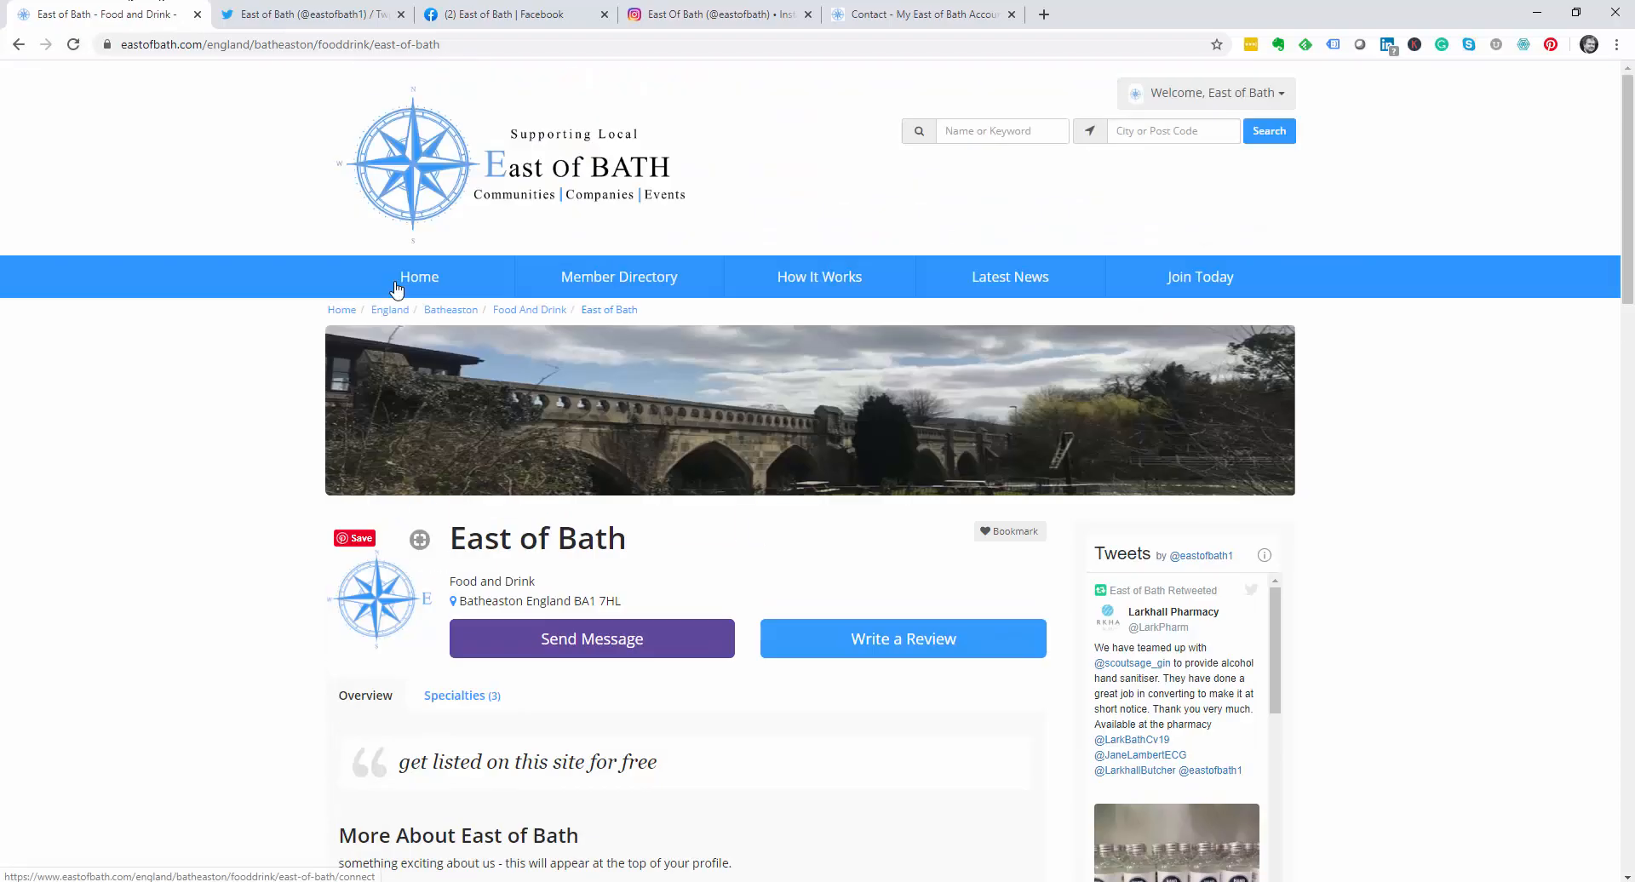
Step: Open Food and Drink's Delivery results from the home page, showing East of Bath among three
left_click(415, 176)
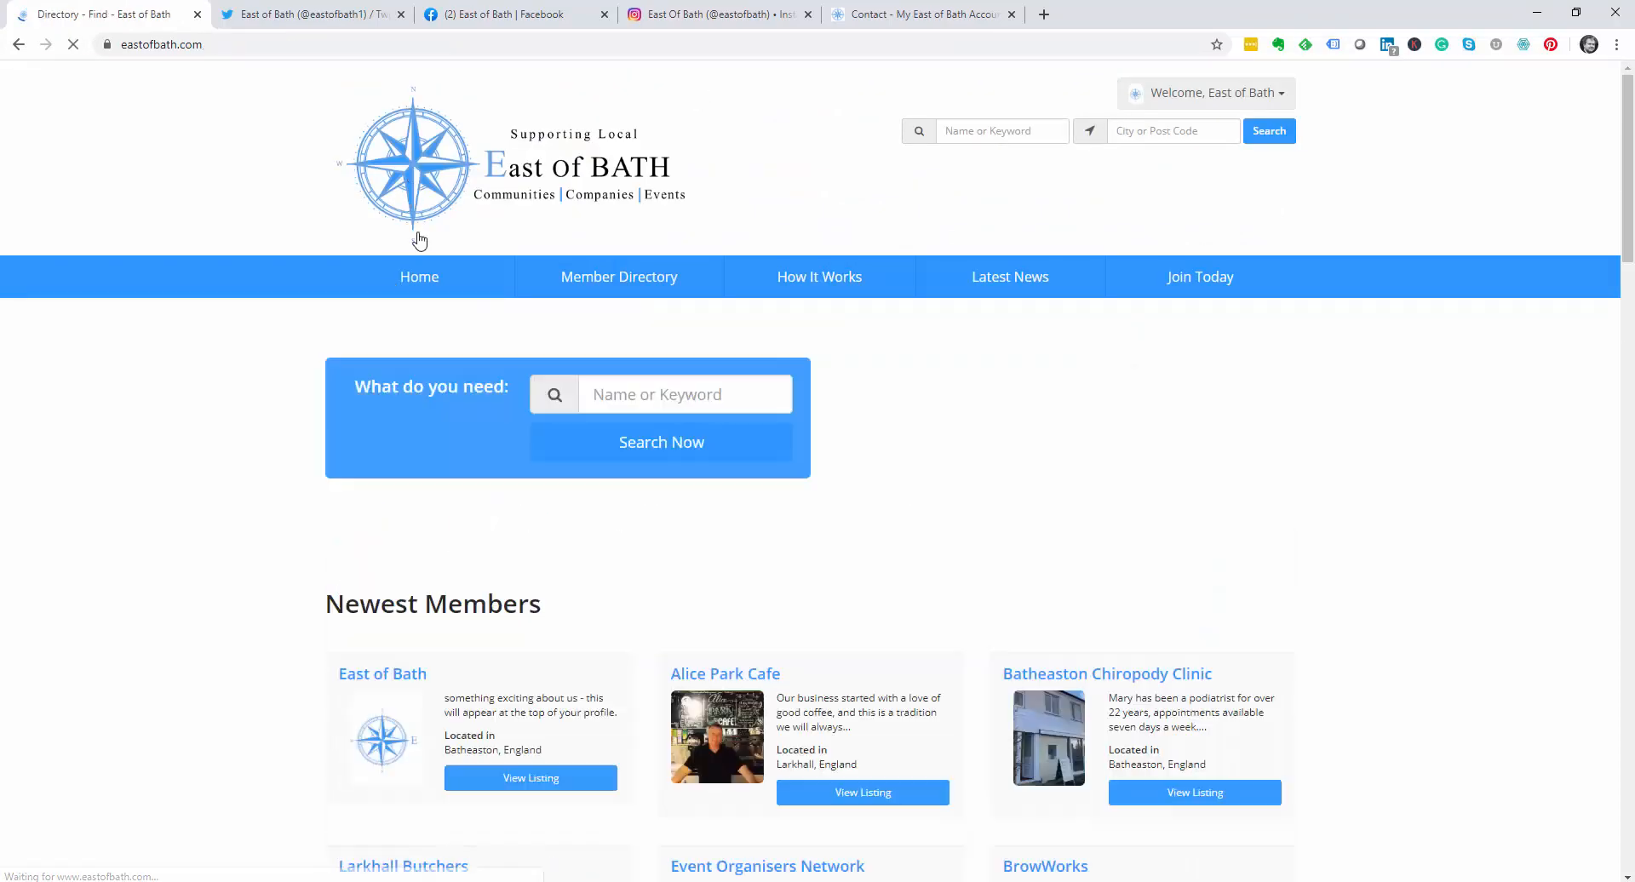
scroll(442, 628, "down", 8)
scroll(442, 627, "down", 17)
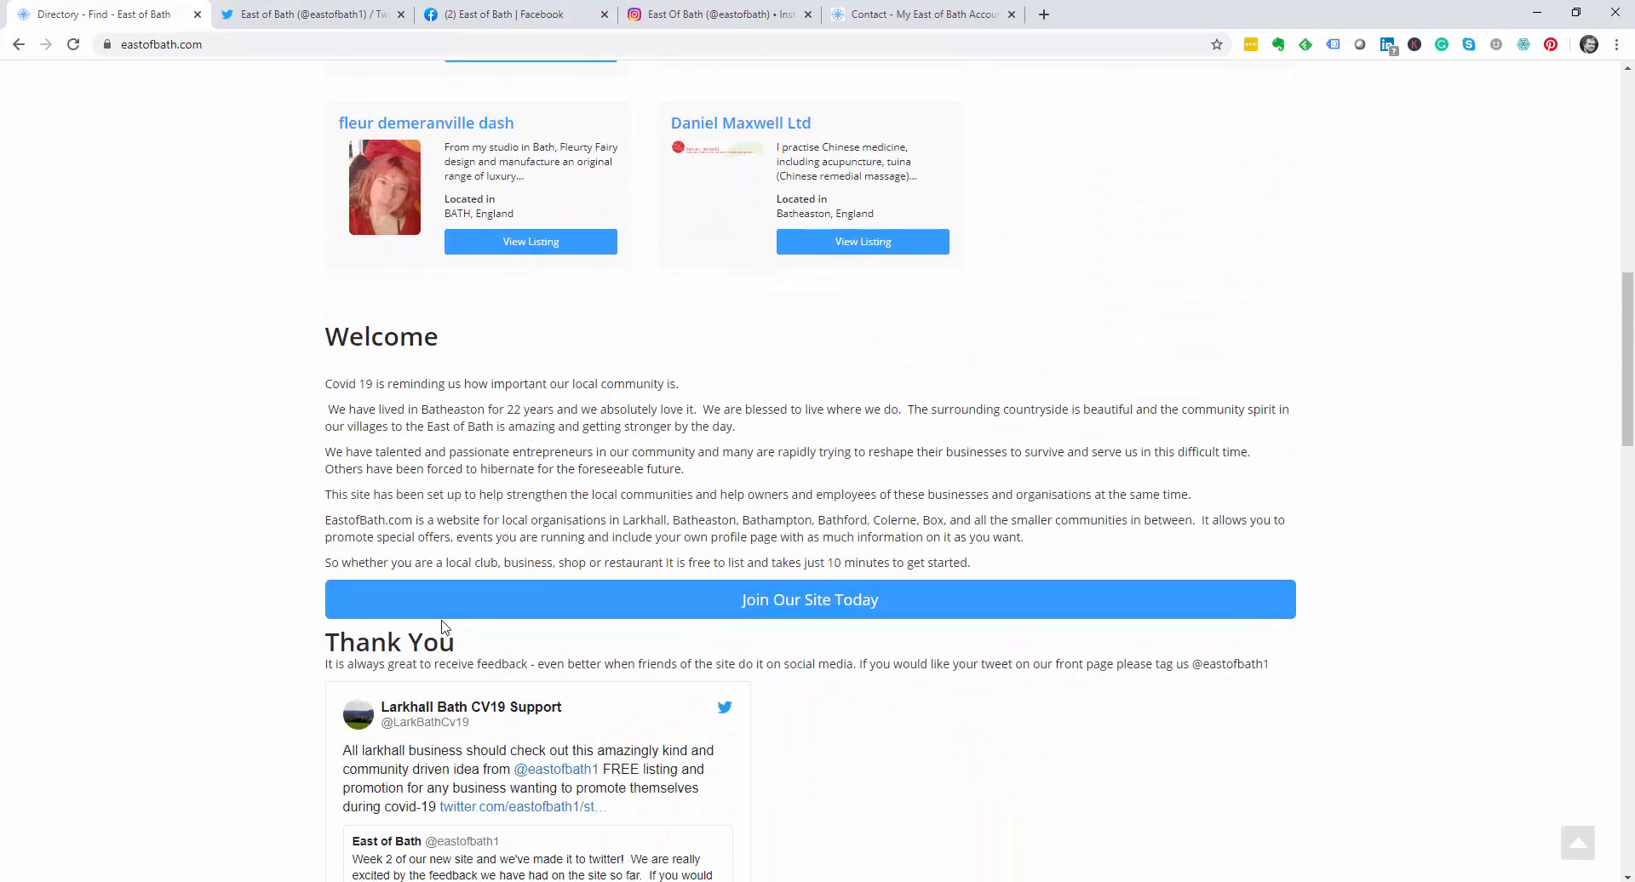
scroll(442, 628, "down", 3)
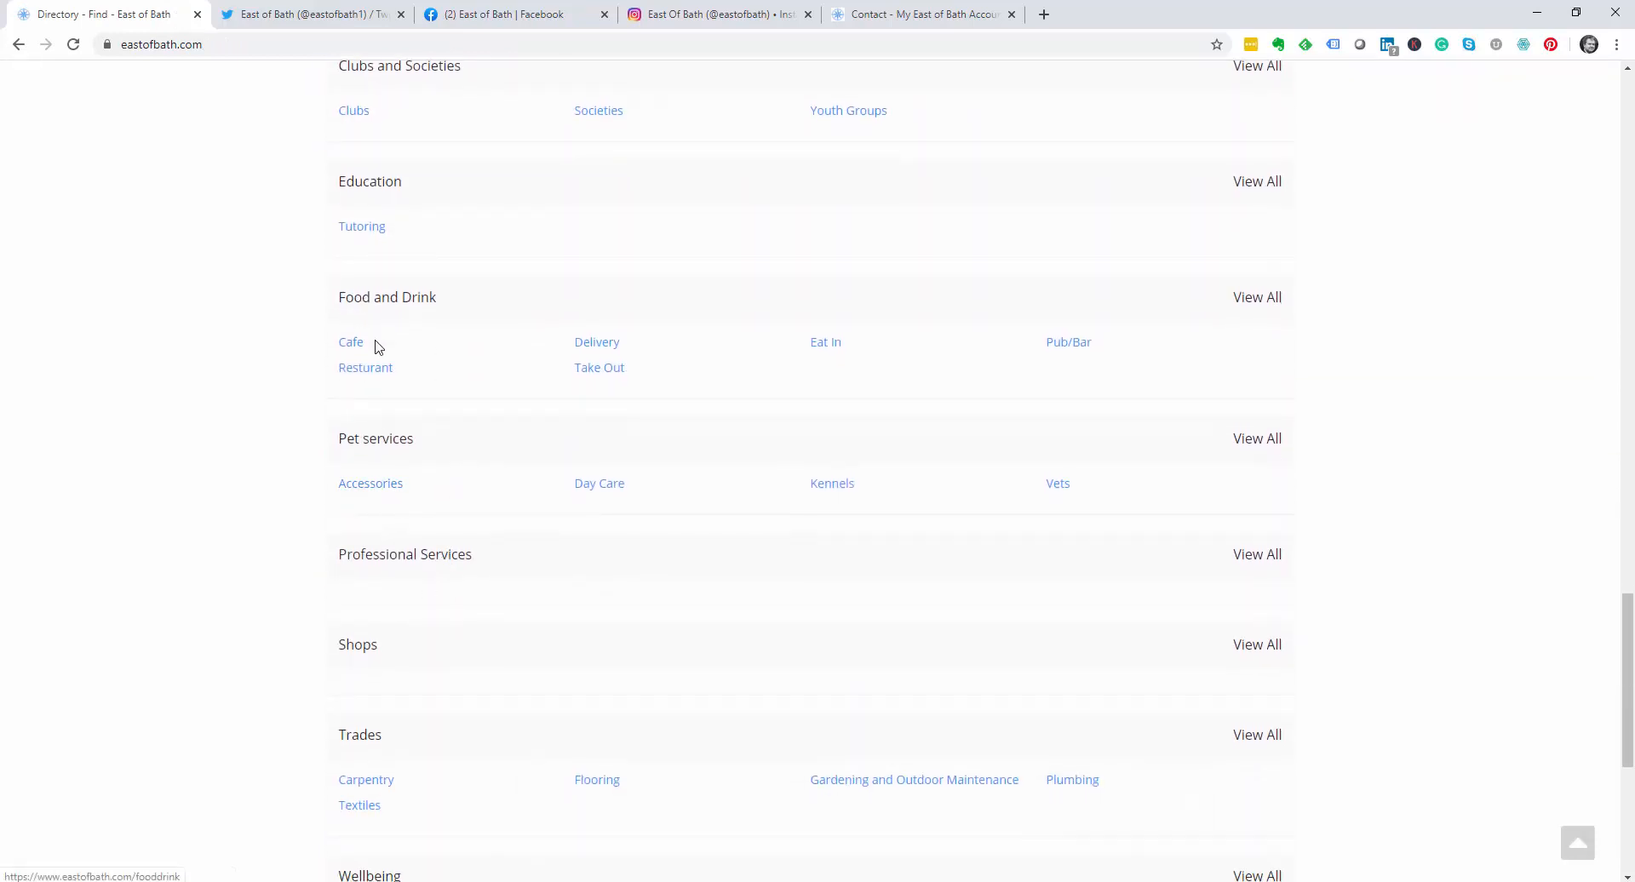
left_click(585, 349)
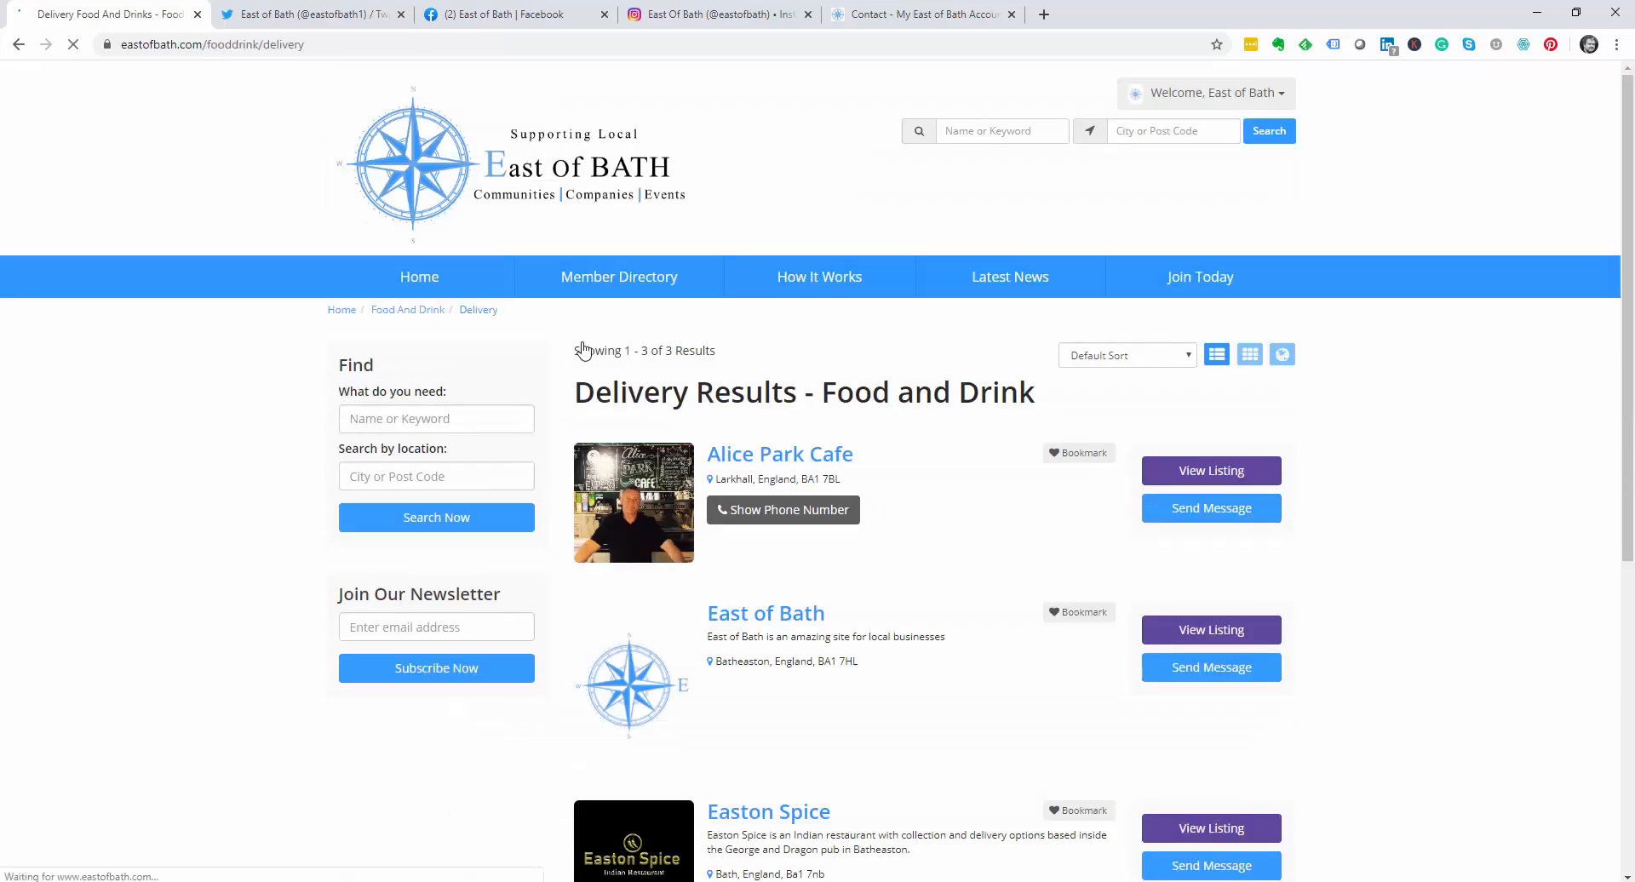
scroll(584, 349, "down", 2)
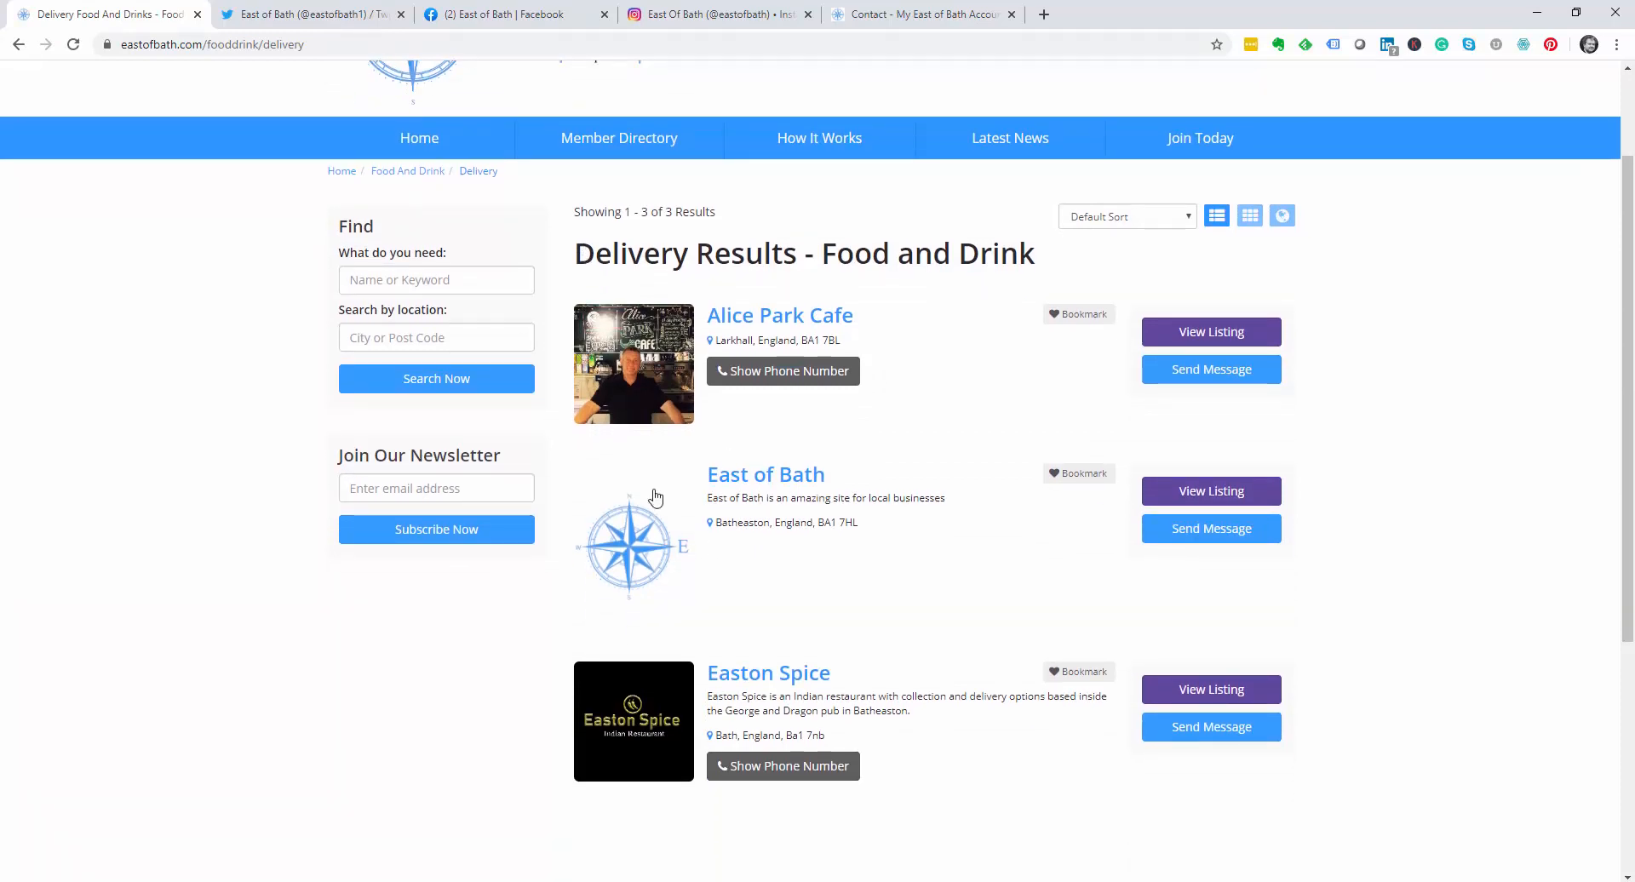